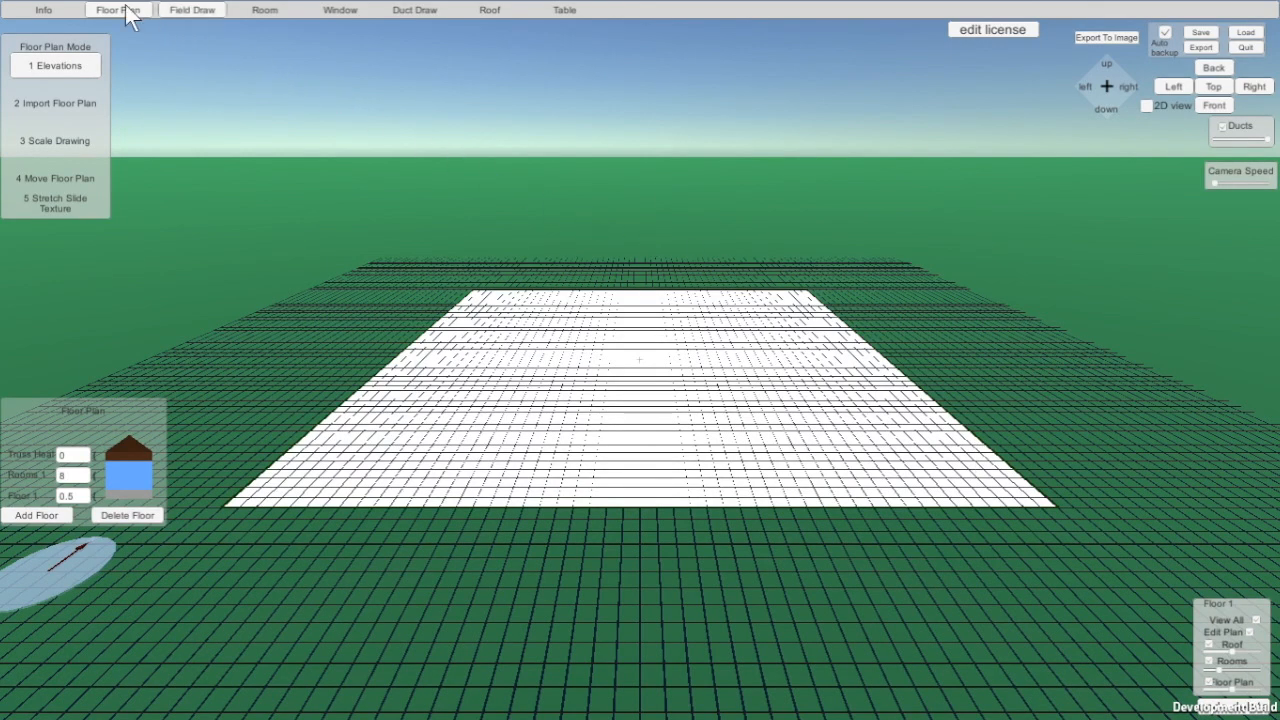
- Look over the project information form and add a second floor in the floor plan settings
left_click(54, 12)
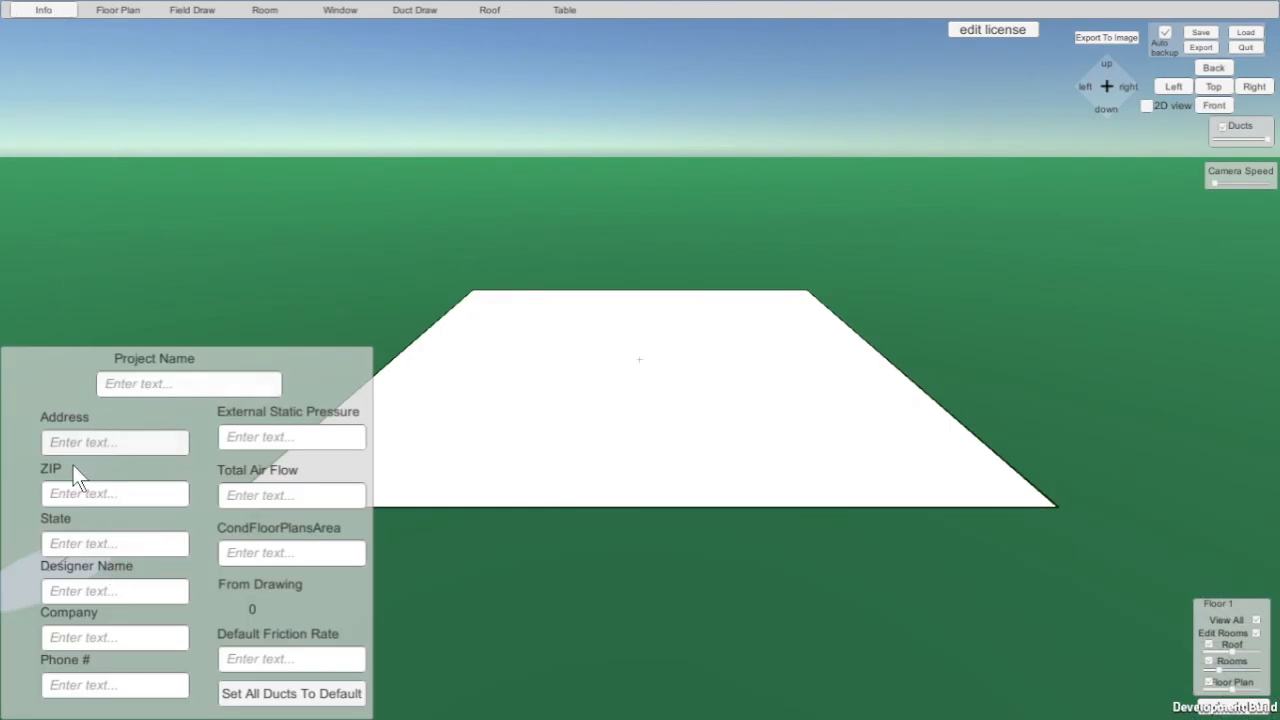
left_click(108, 4)
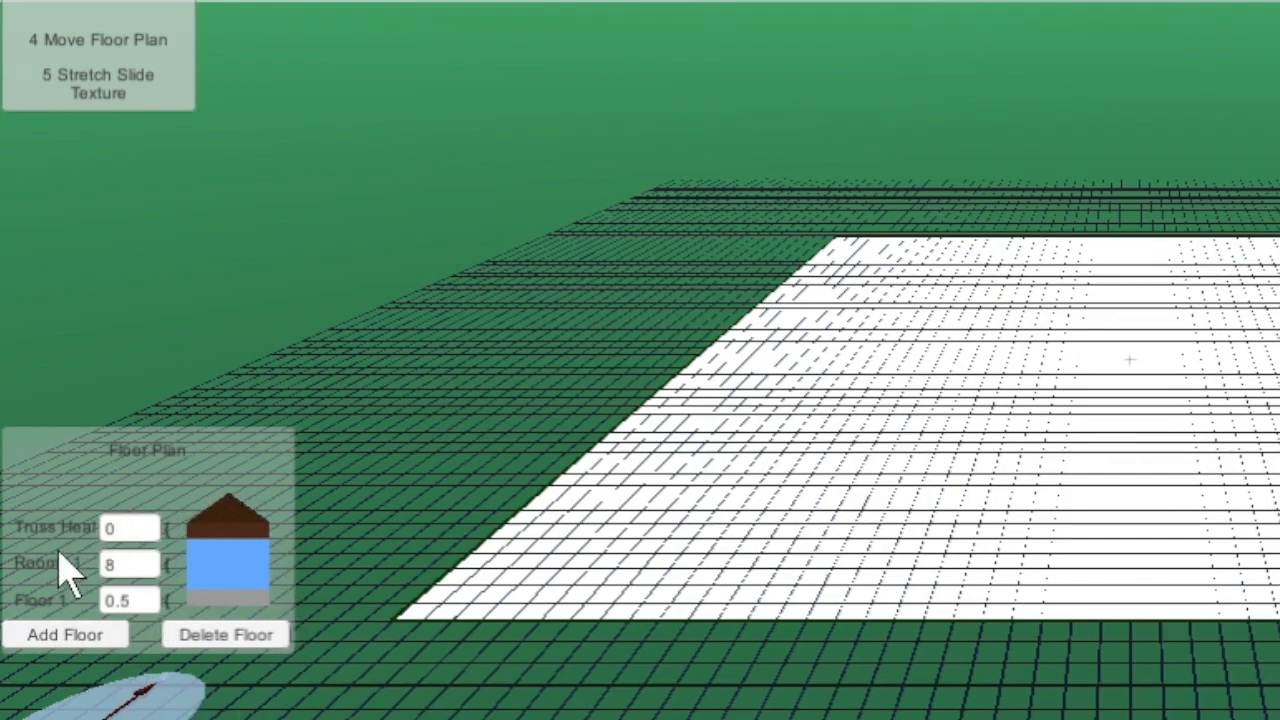
left_click(64, 636)
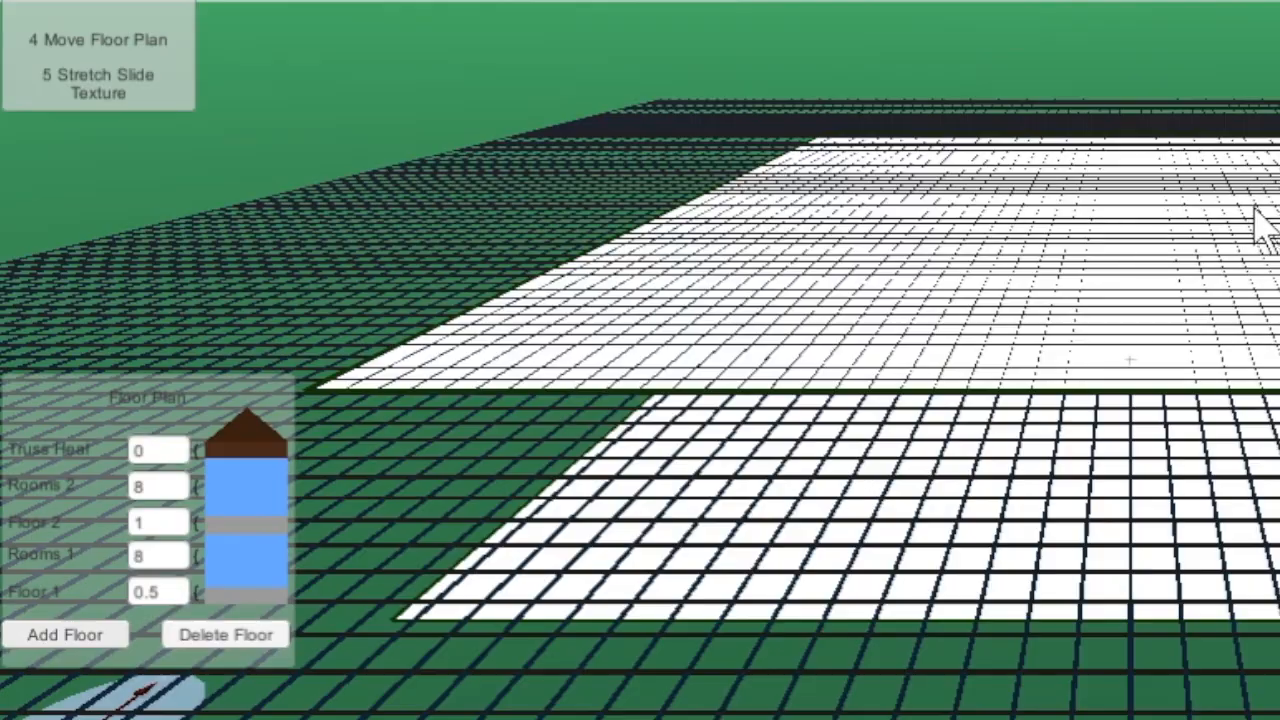
middle_click_drag(1180, 663, 1240, 698)
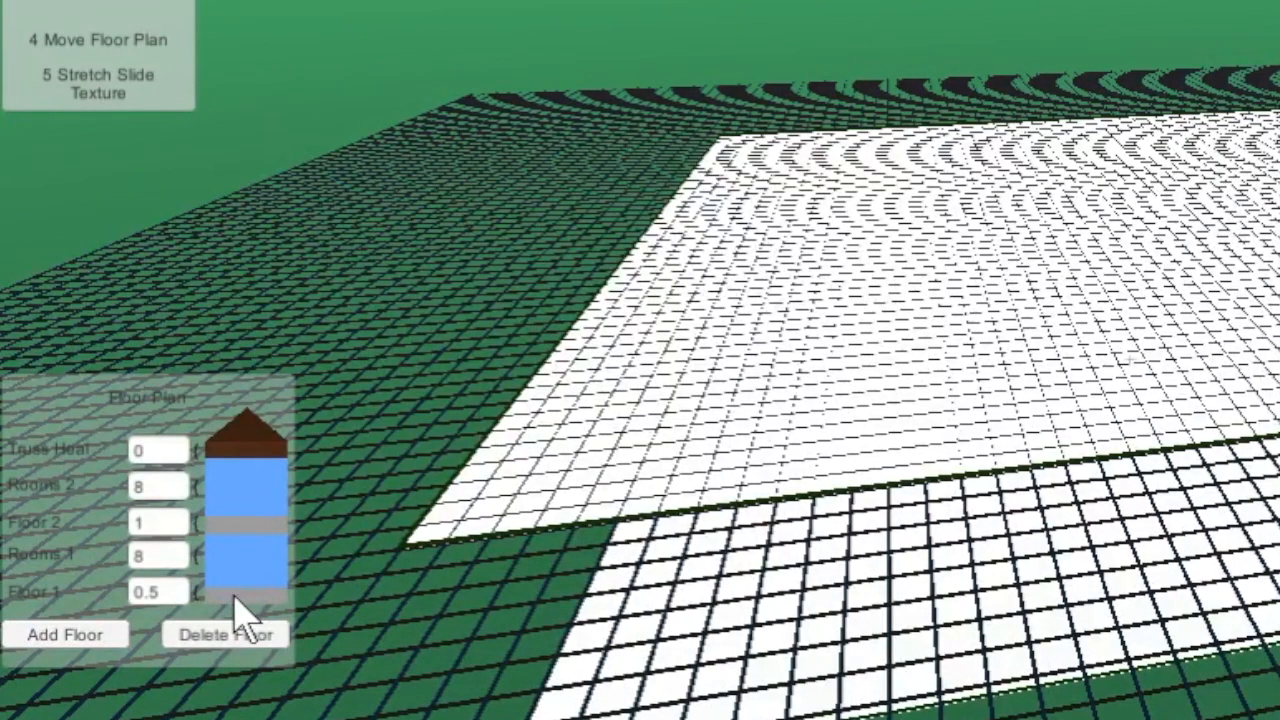
- Try a Floor 1 height of 2 and restore it to 0.5
left_click(167, 592)
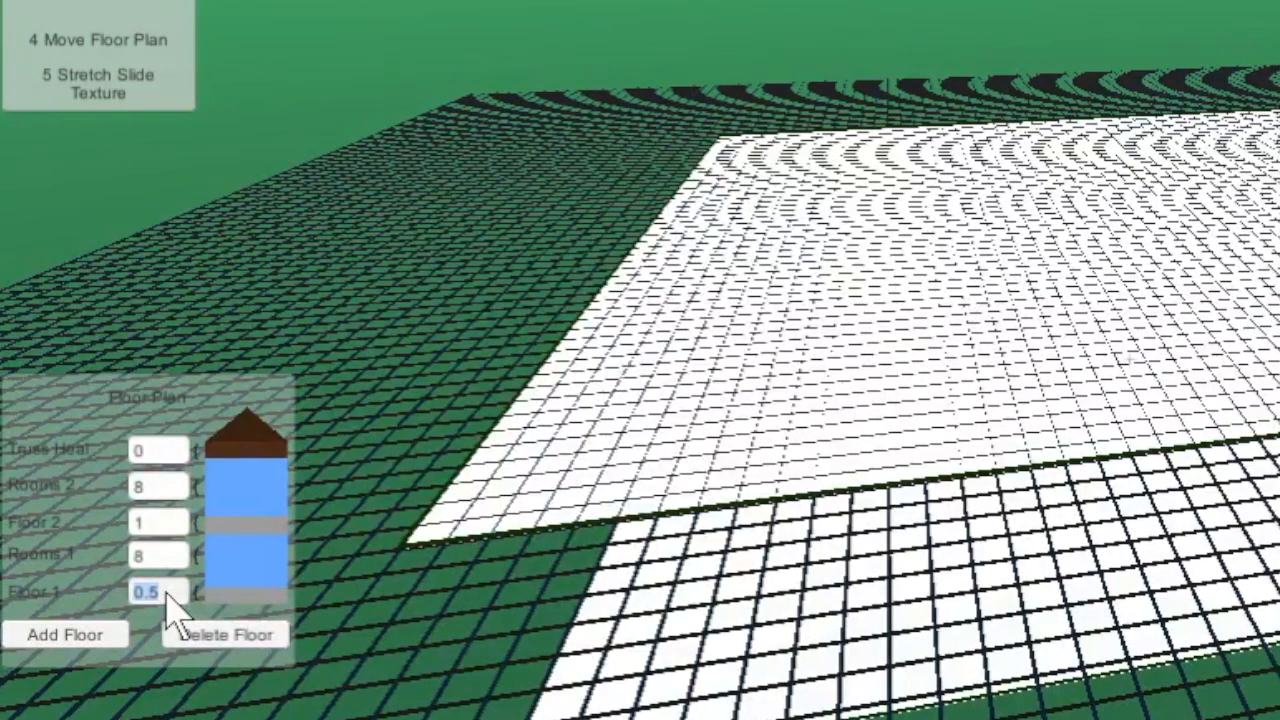
type("2")
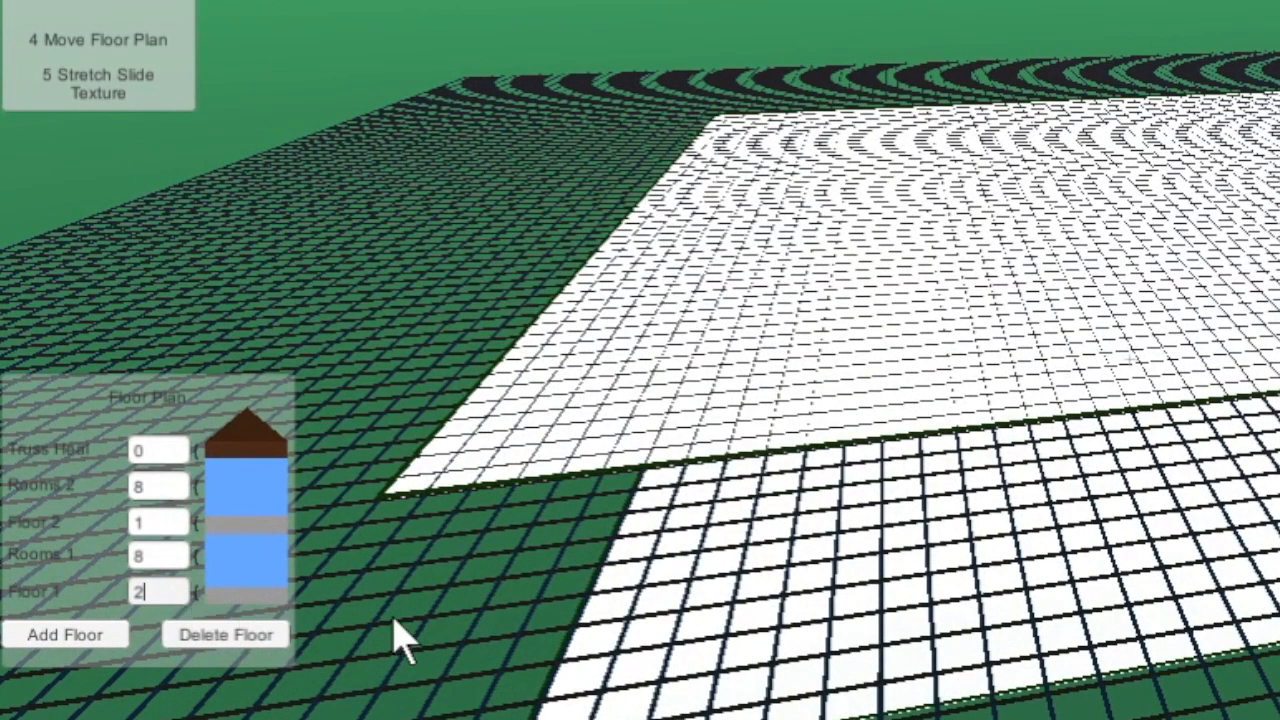
middle_click_drag(729, 661, 790, 670)
left_click(153, 592)
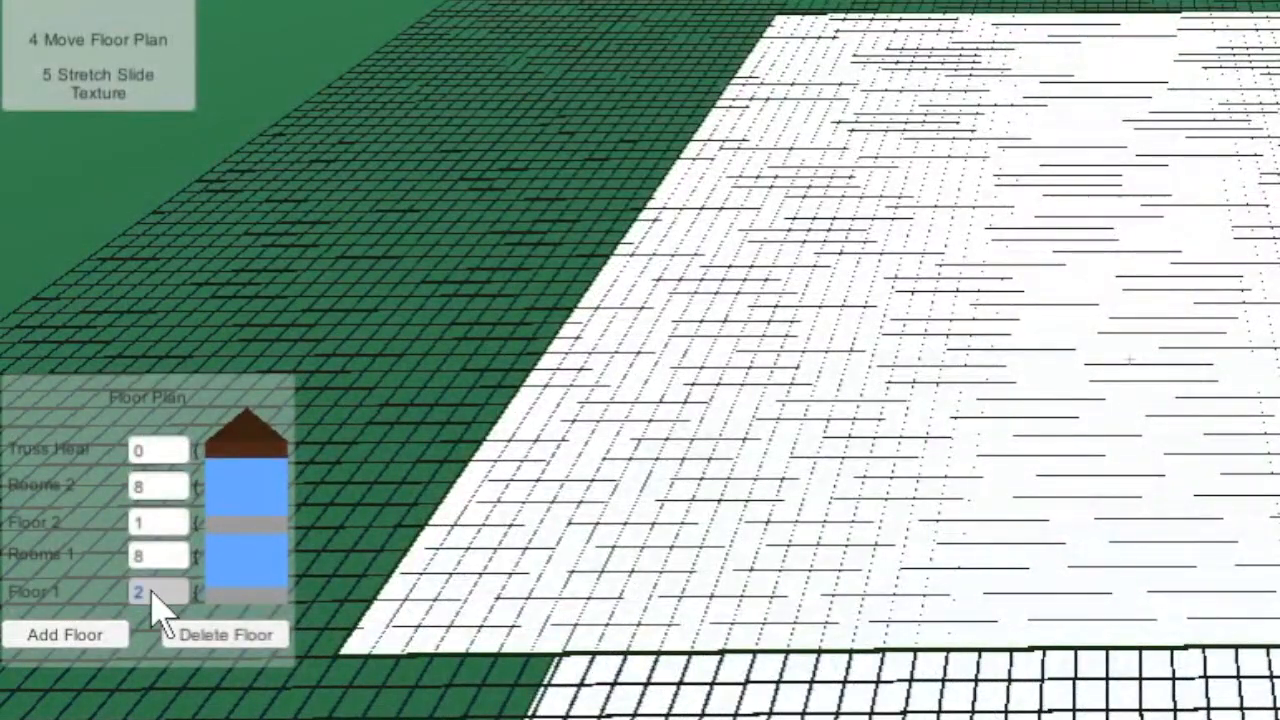
key("BackSpace")
type("0.5")
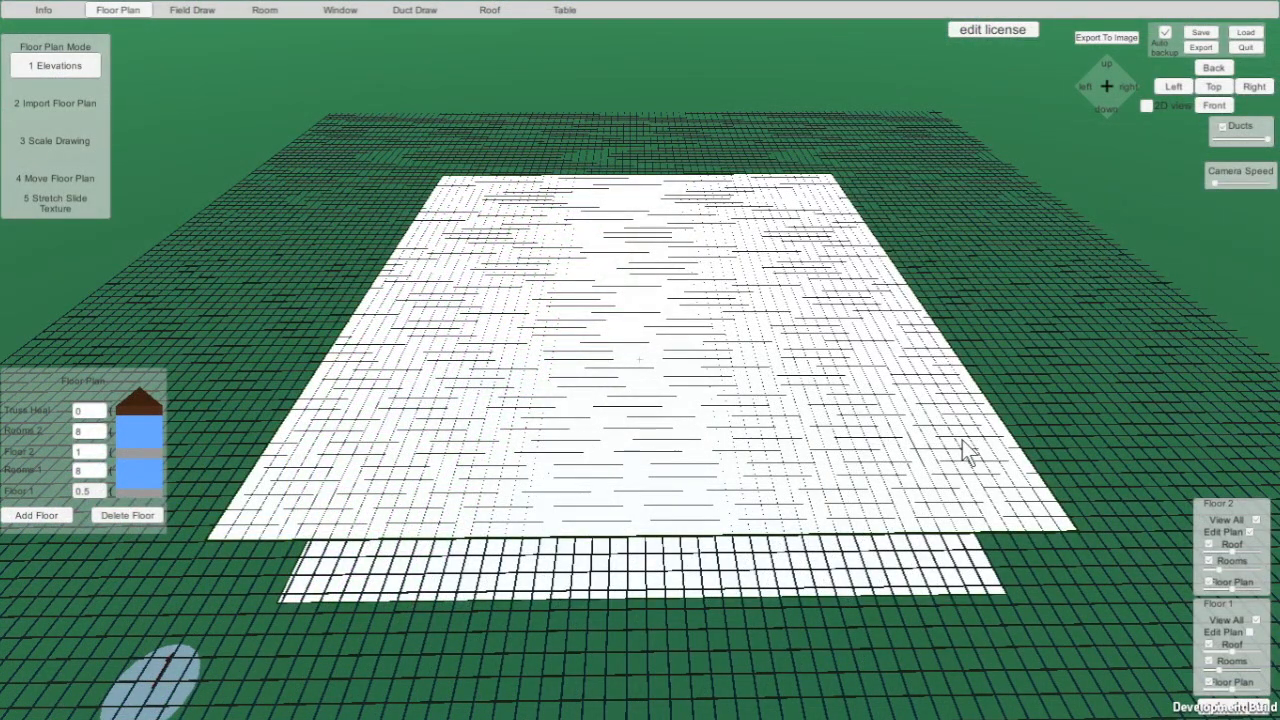
- Hide all elements of Floor 2 and delete the second floor
left_click(1250, 532)
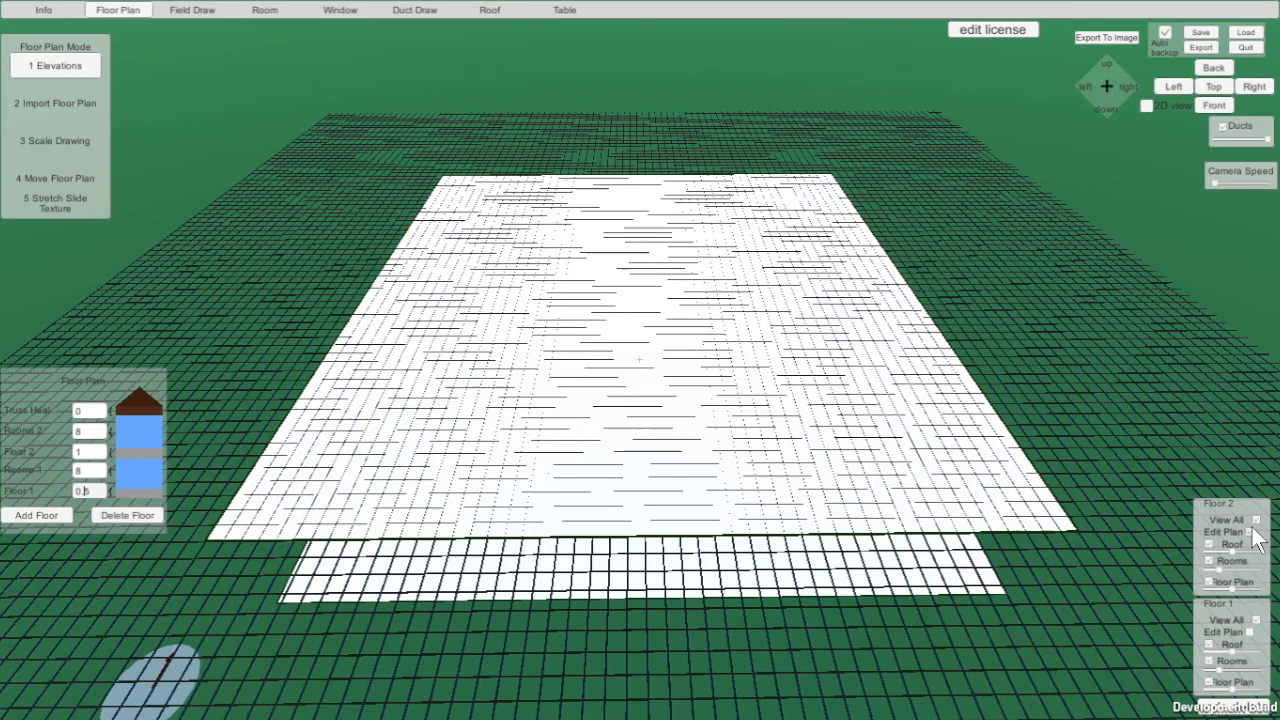
left_click(1256, 520)
left_click(1249, 532)
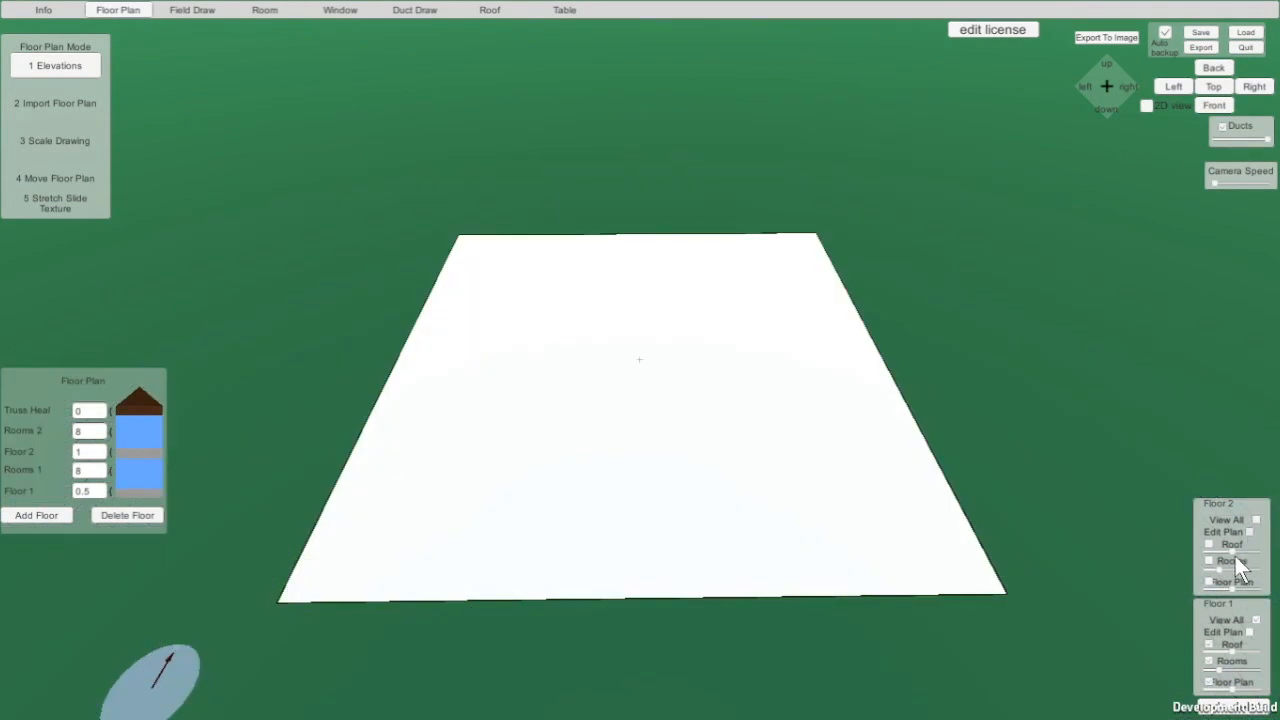
middle_click_drag(780, 526, 678, 393)
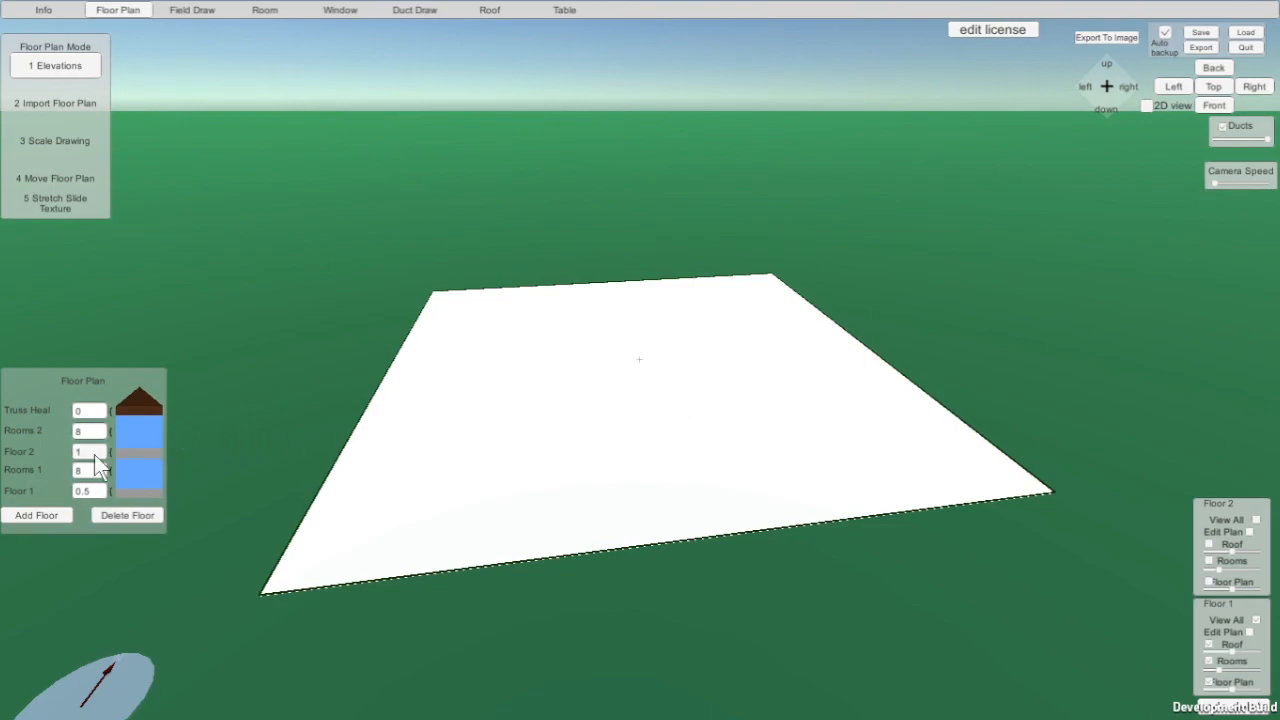
left_click(118, 518)
mouse_move(514, 590)
middle_mouse_down()
mouse_move(485, 584)
mouse_move(485, 571)
mouse_move(492, 598)
middle_mouse_up()
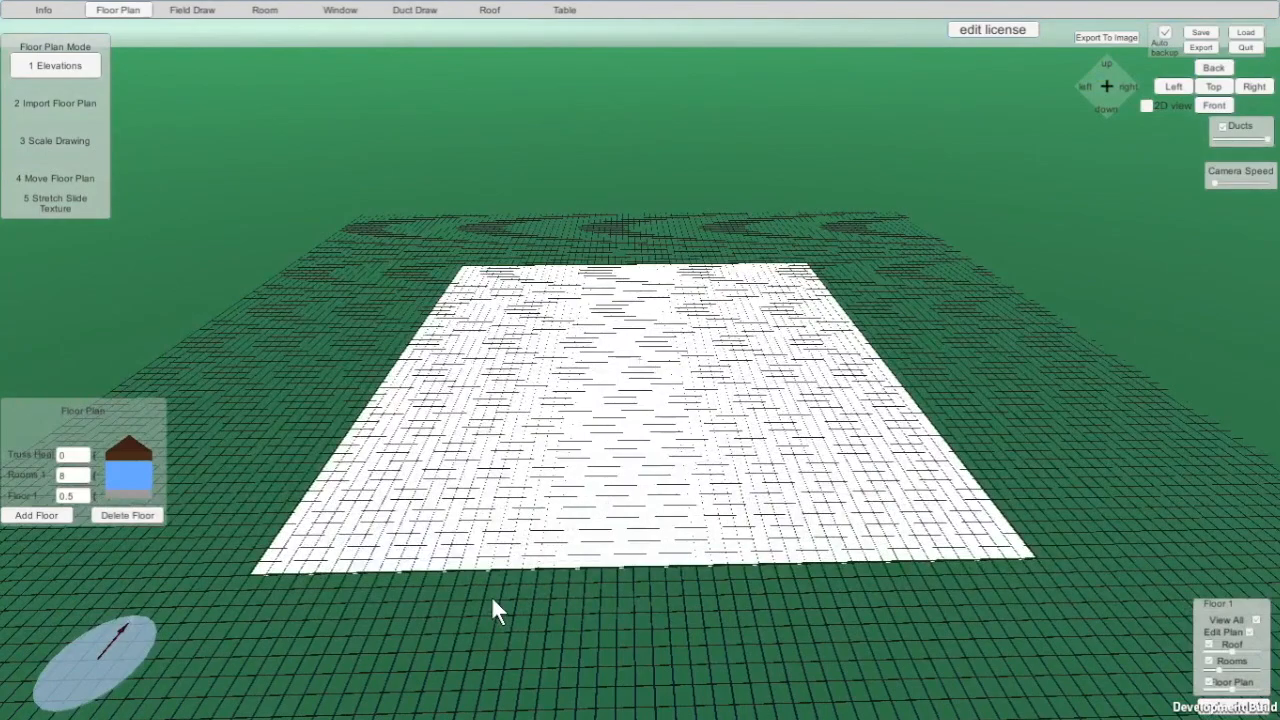
- Import "Hudson 1st floor.PNG" as the Floor 1 plan and show it from the top
left_click(52, 101)
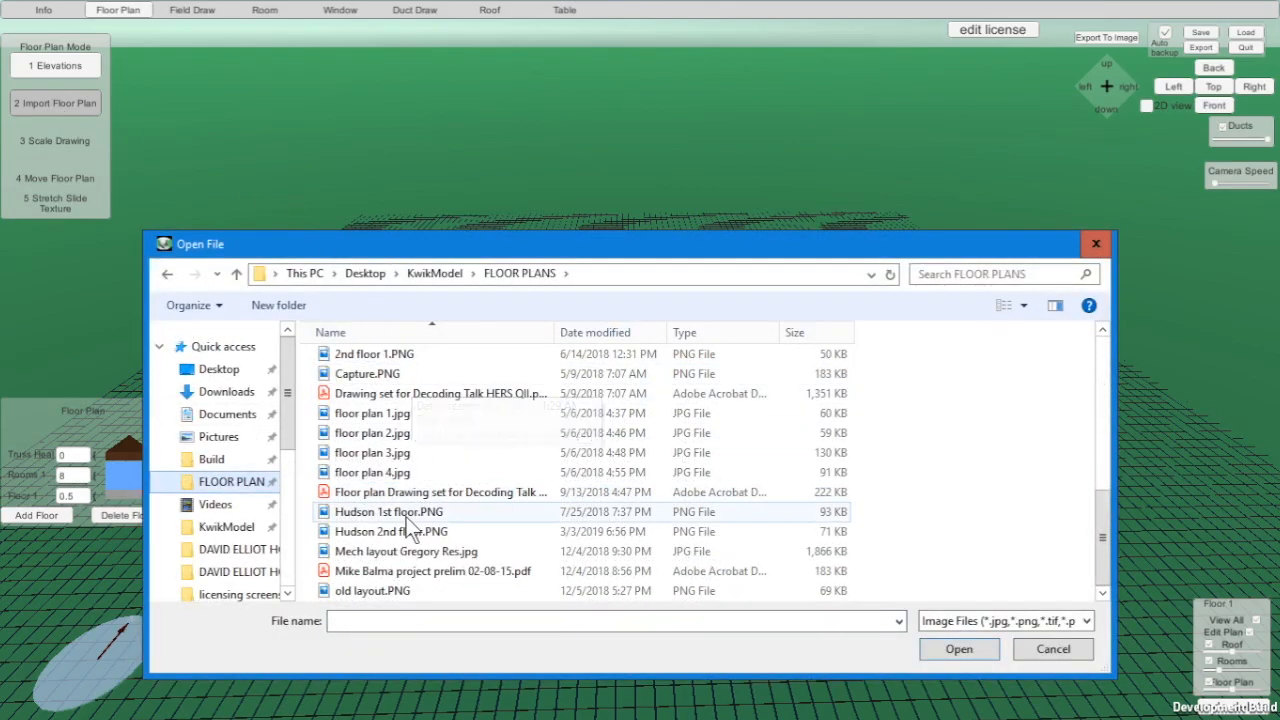
double_click(406, 517)
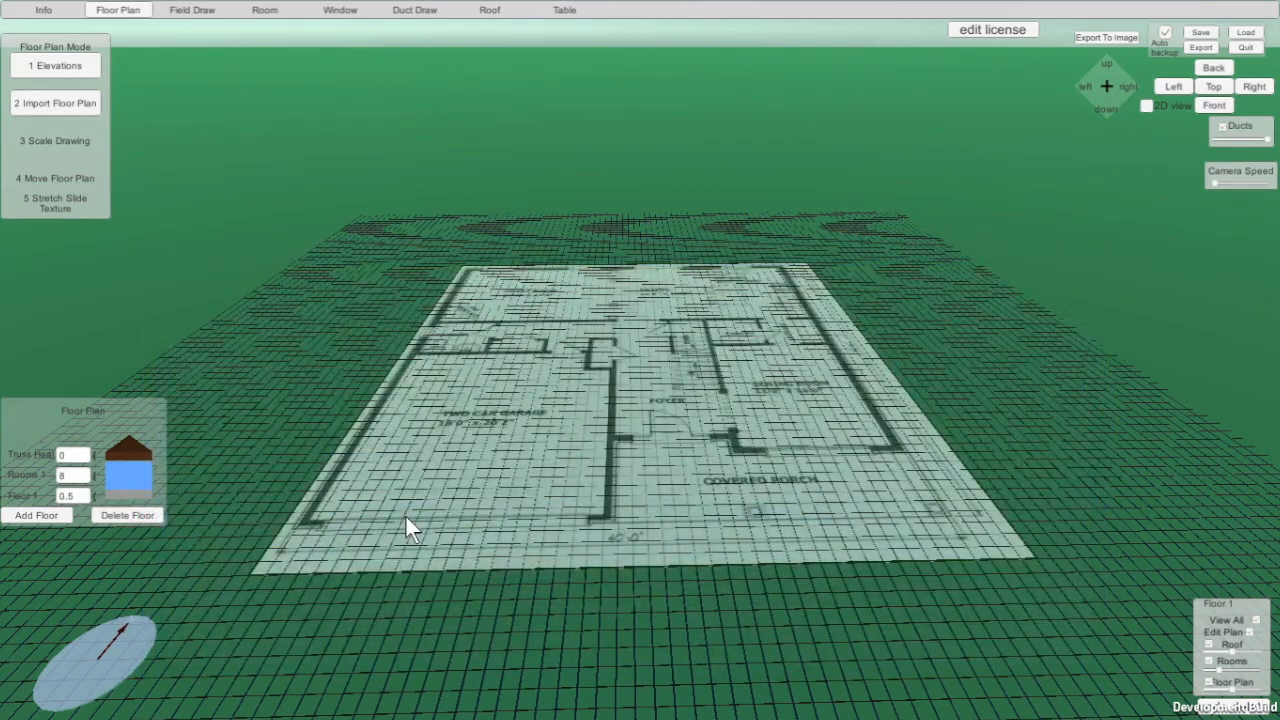
right_click_drag(561, 457, 558, 520)
right_click_drag(574, 419, 576, 482)
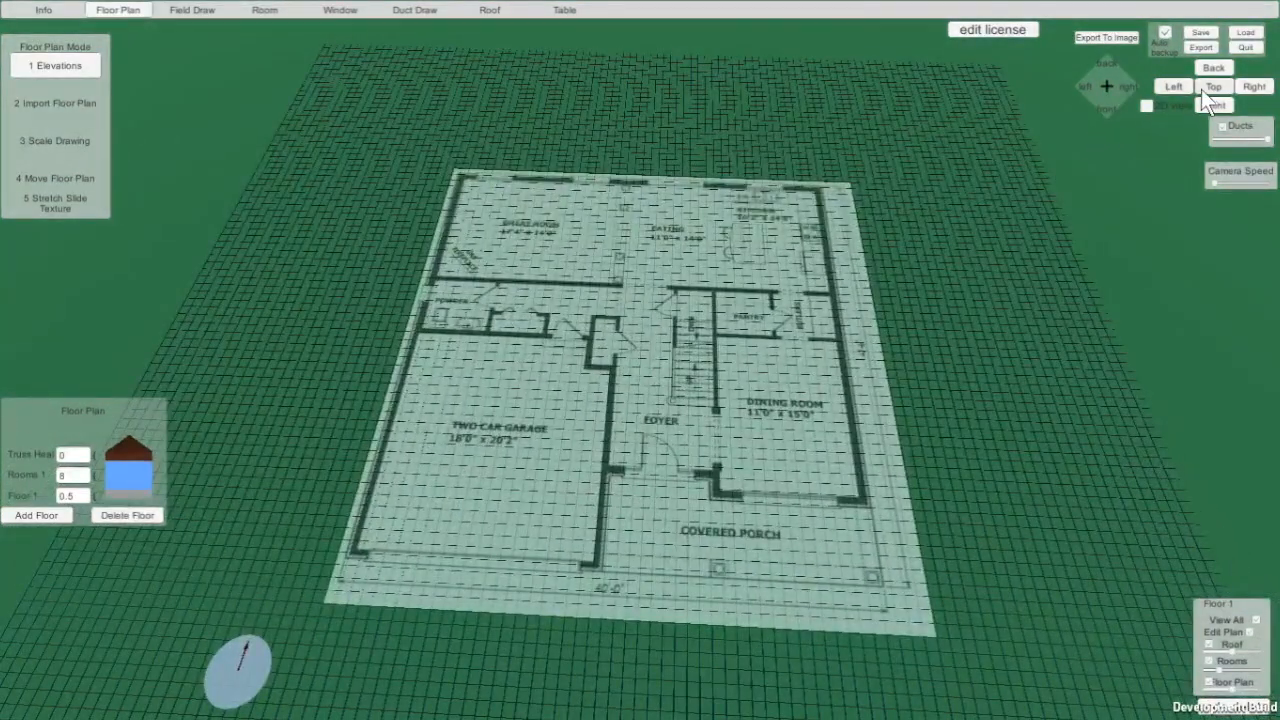
left_click(1204, 88)
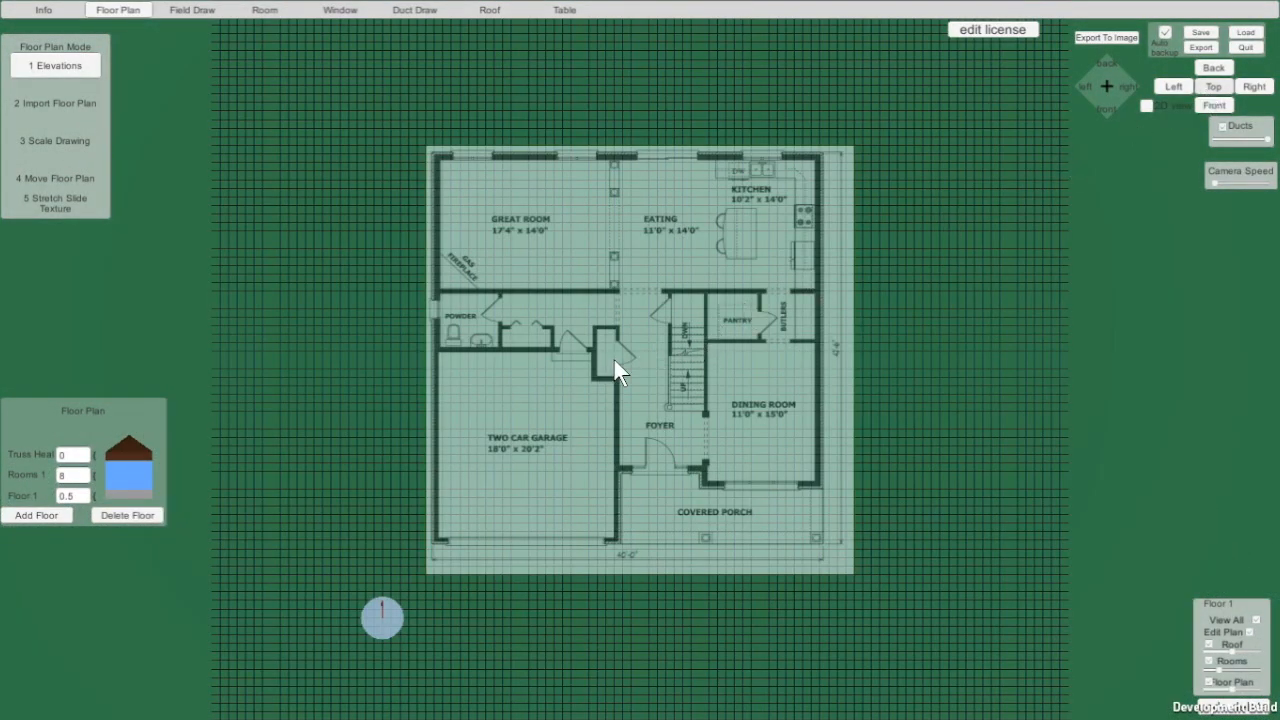
- Try moving the floor plan to line up the Great Room's outer wall corner with the grid
scroll(614, 368, "up", 5)
scroll(614, 360, "up", 1)
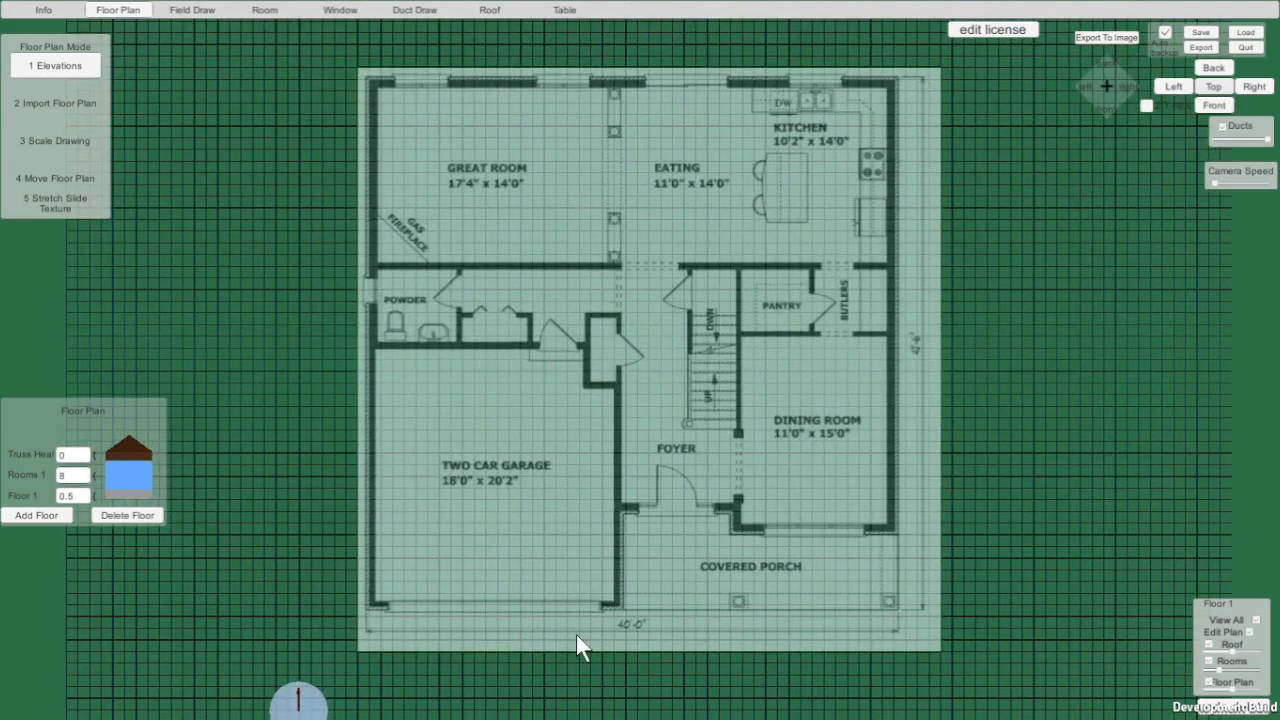
scroll(920, 344, "up", 3)
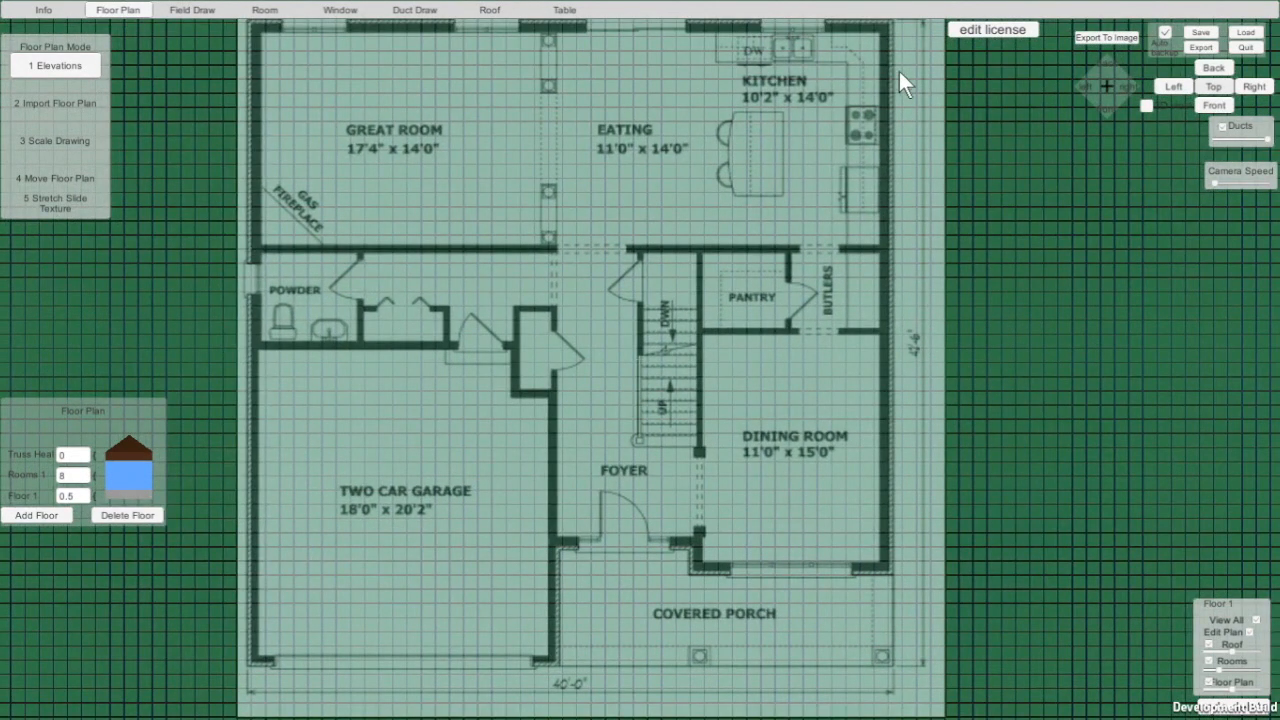
scroll(836, 472, "down", 2)
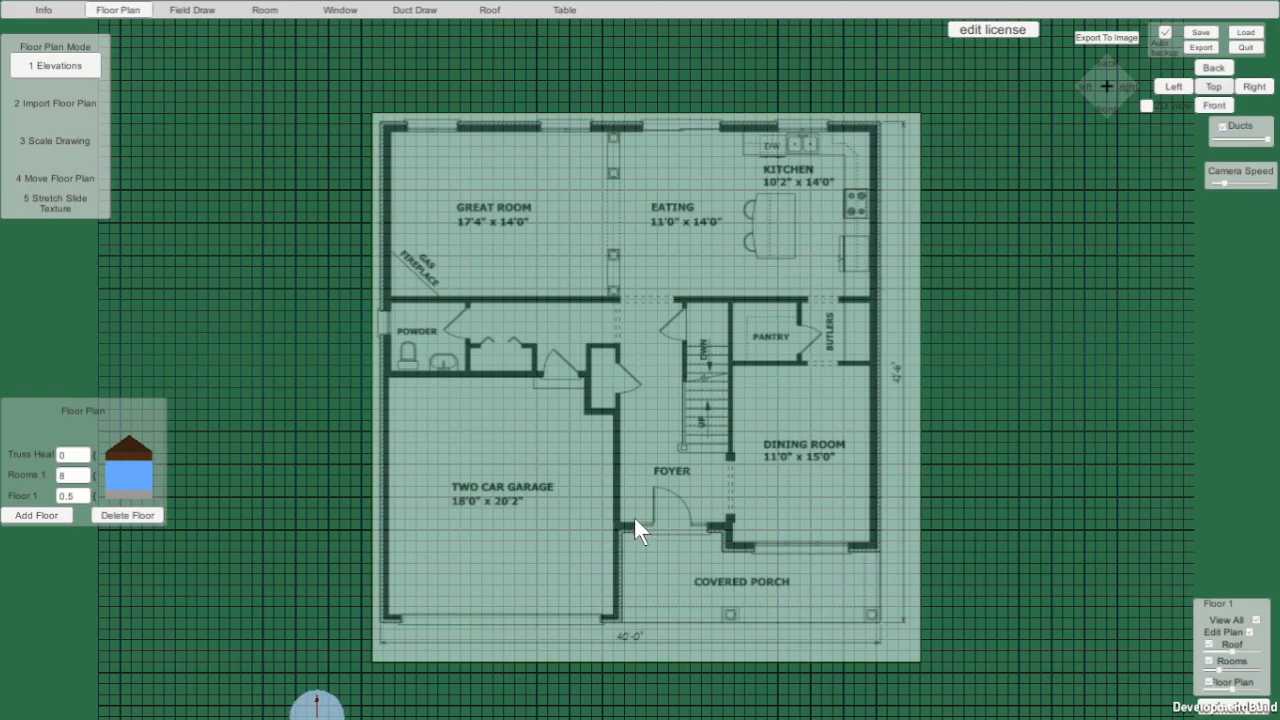
left_click(58, 179)
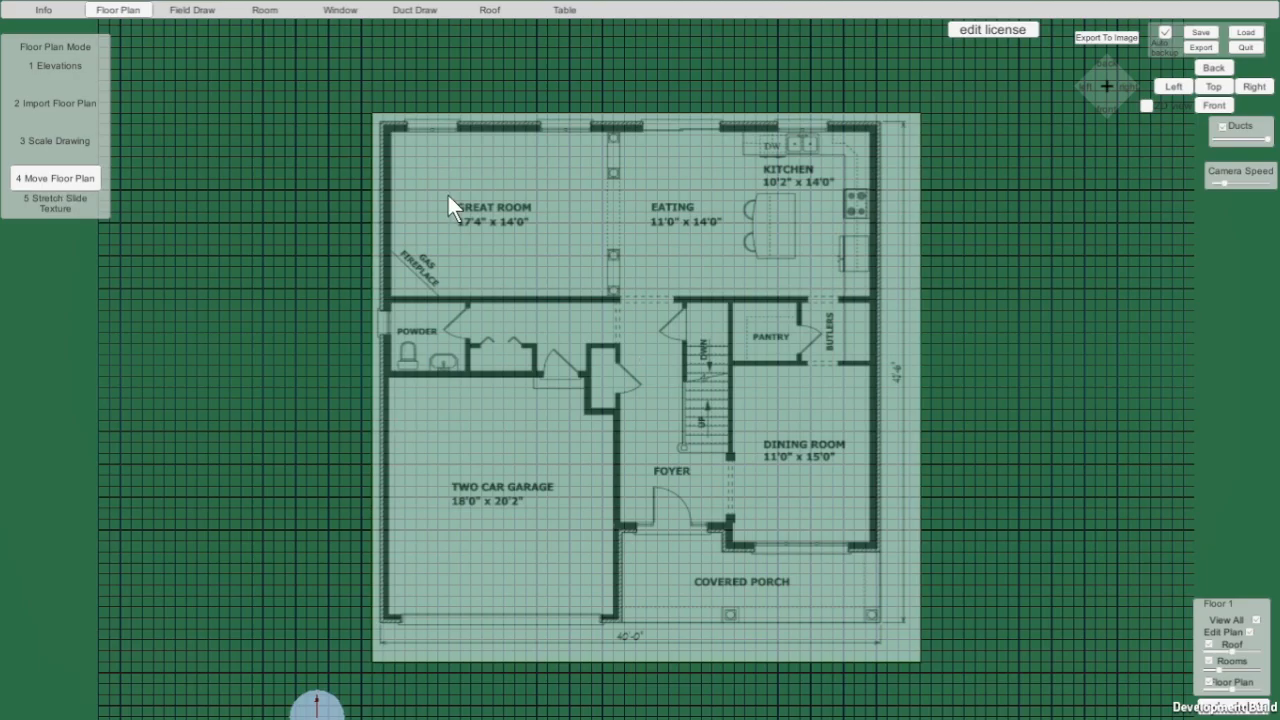
scroll(380, 112, "up", 4)
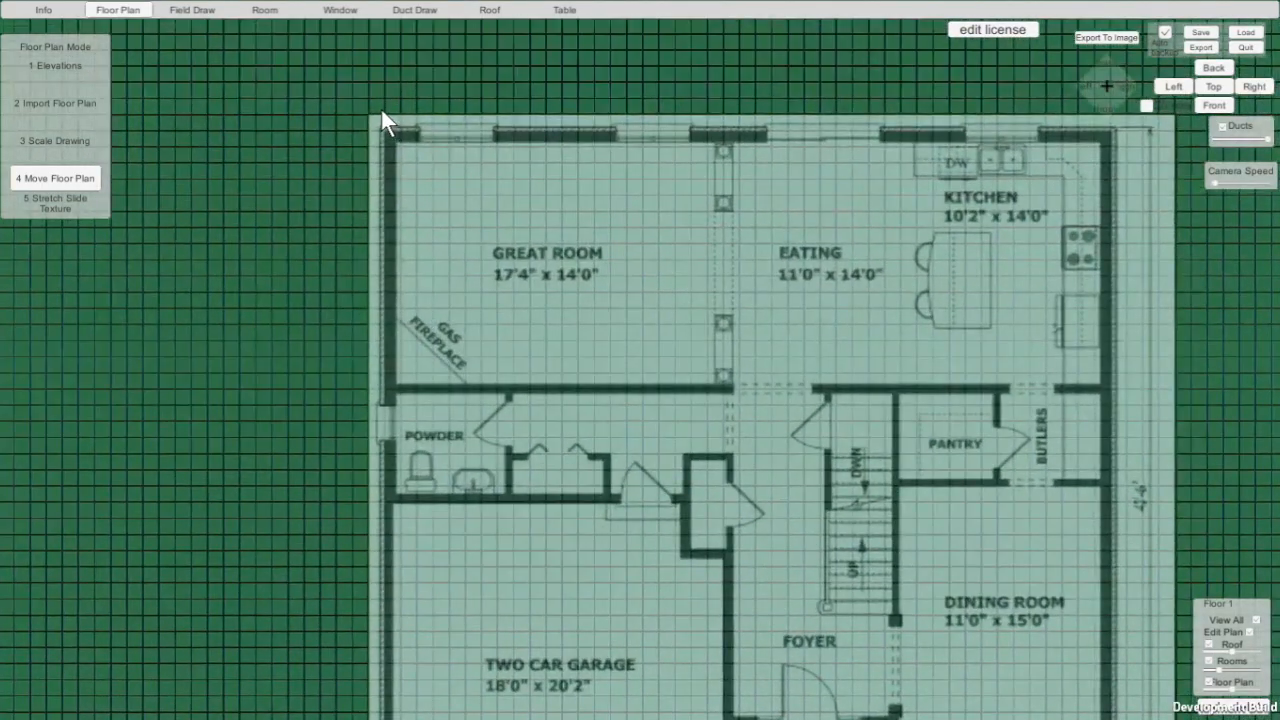
scroll(382, 112, "up", 6)
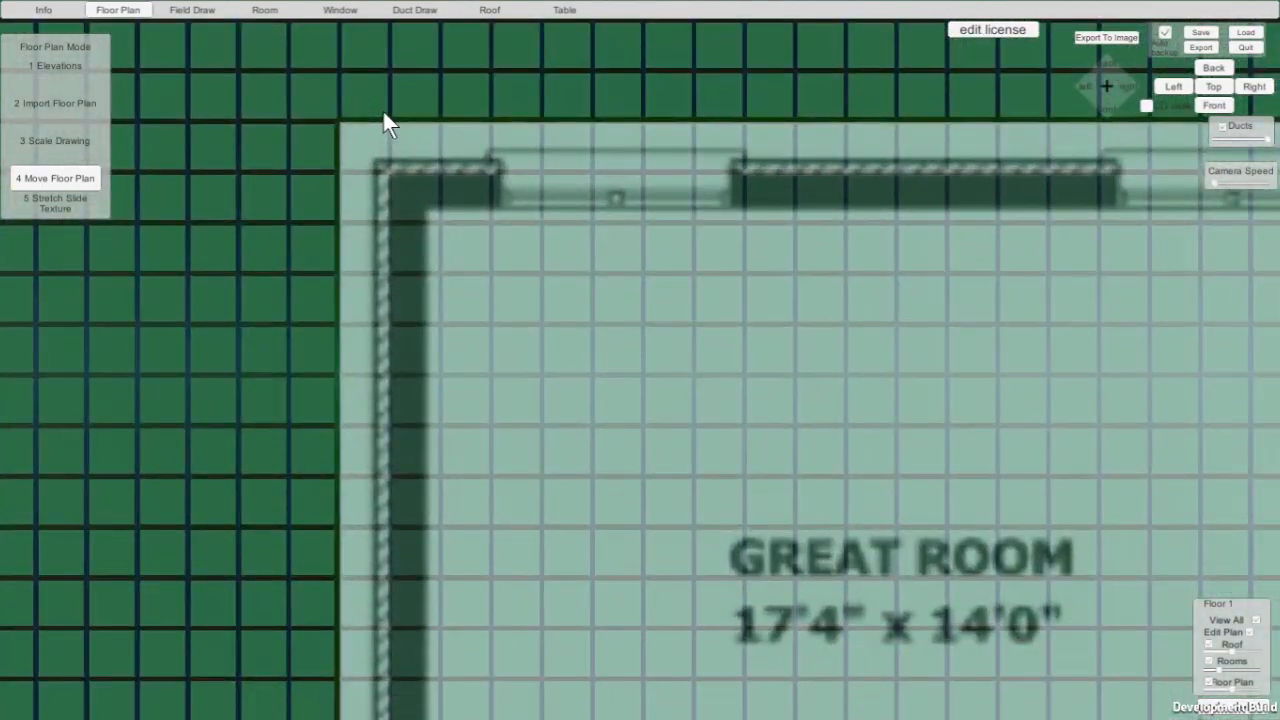
scroll(383, 112, "up", 5)
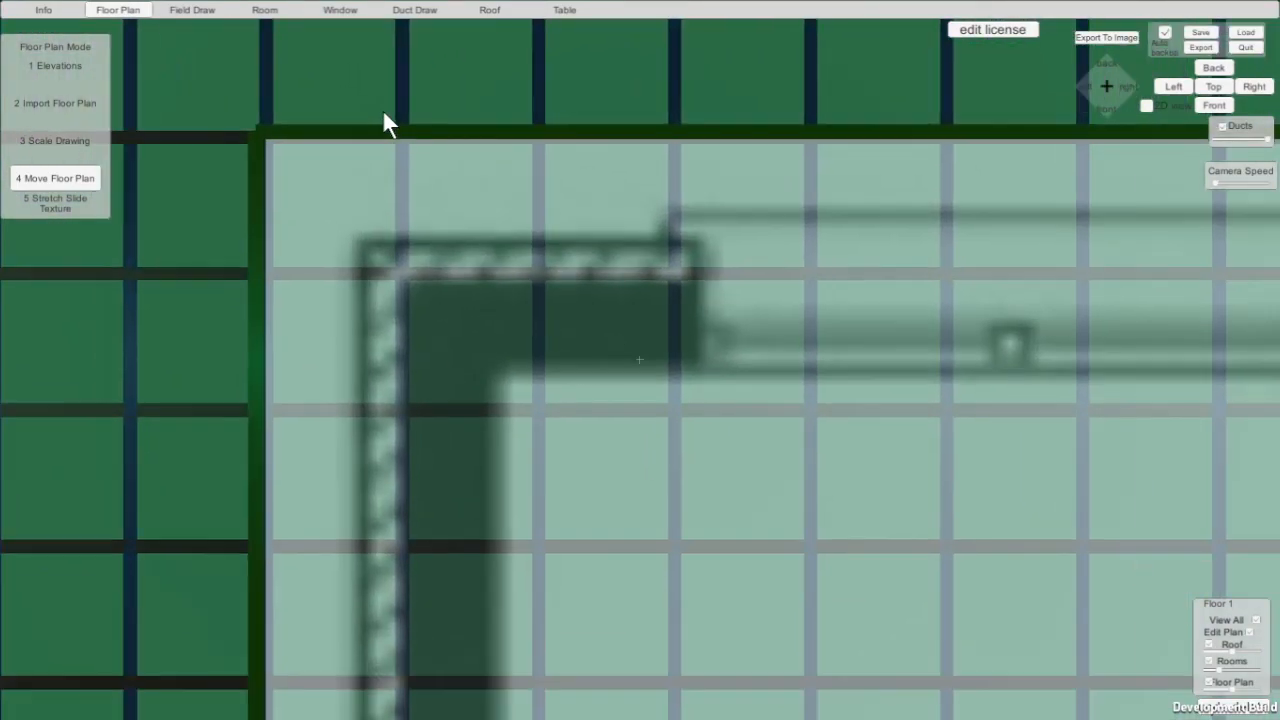
scroll(384, 115, "down", 2)
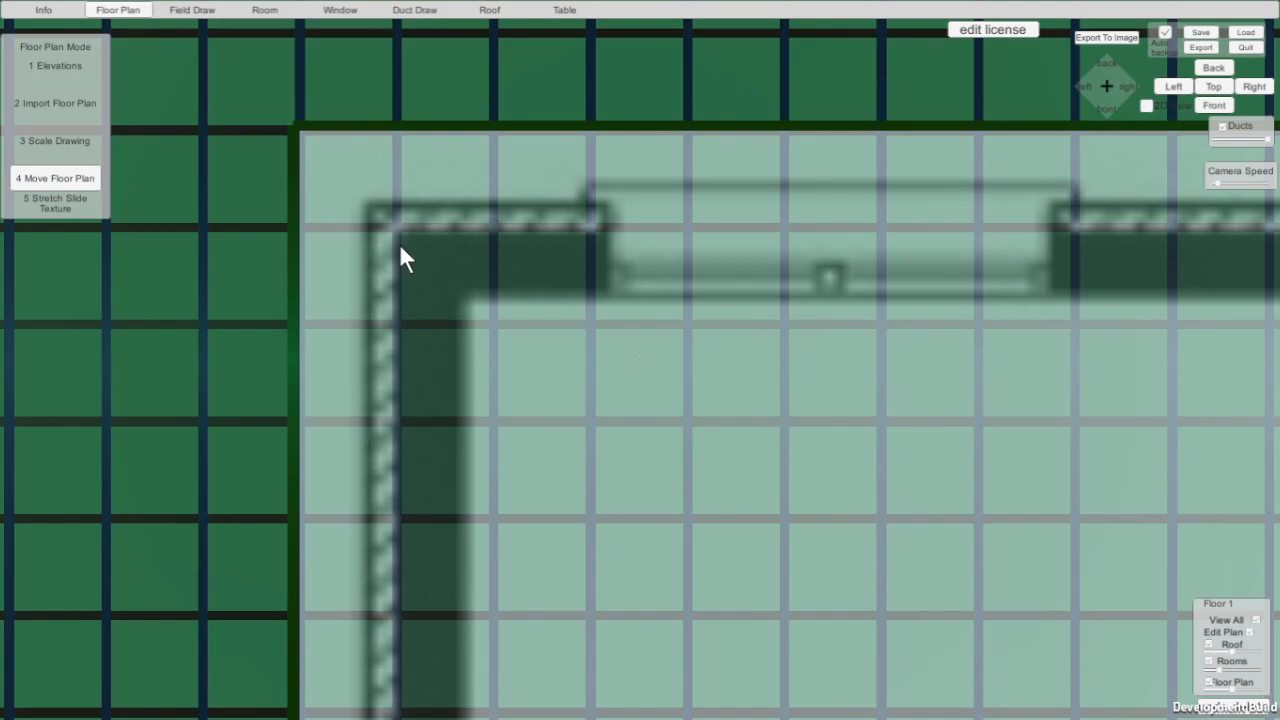
mouse_move(496, 284)
left_mouse_down()
mouse_move(513, 296)
mouse_move(506, 326)
mouse_move(526, 318)
mouse_move(500, 310)
mouse_move(497, 285)
left_mouse_up()
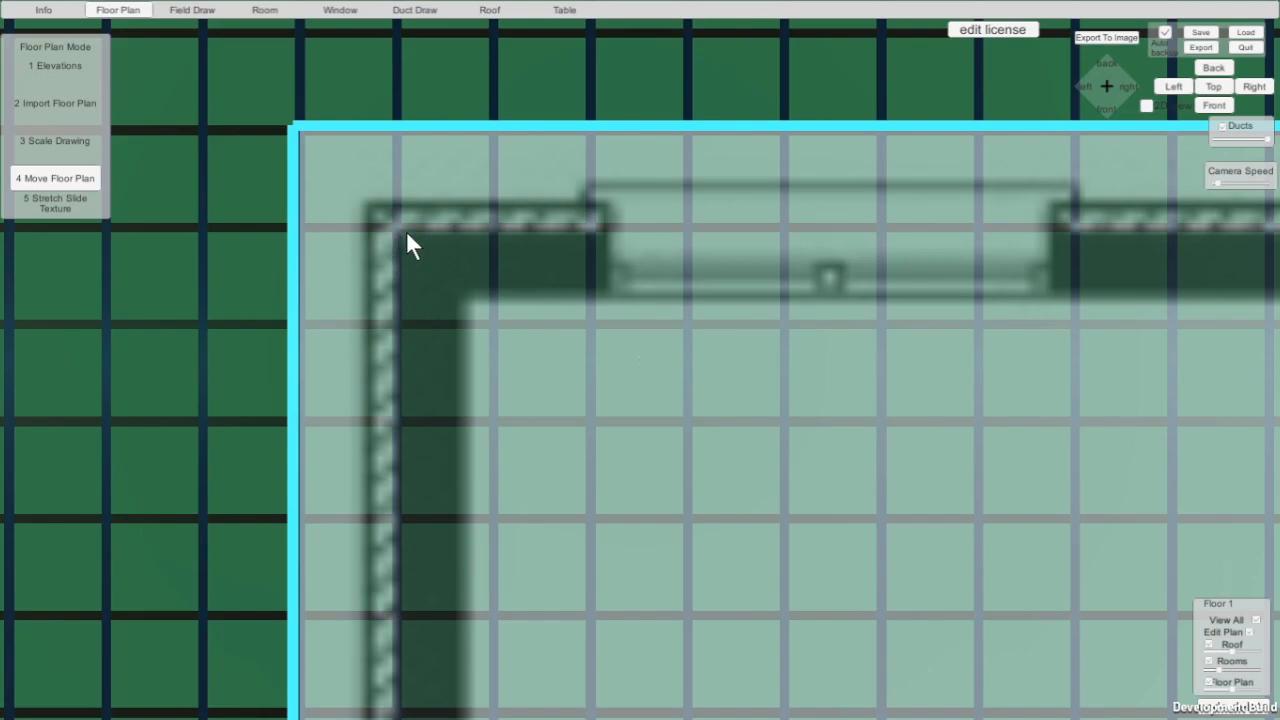
- Try sliding the Floor 1 plan texture in both directions and stretch it slightly horizontally
left_click(59, 199)
left_click(1208, 90)
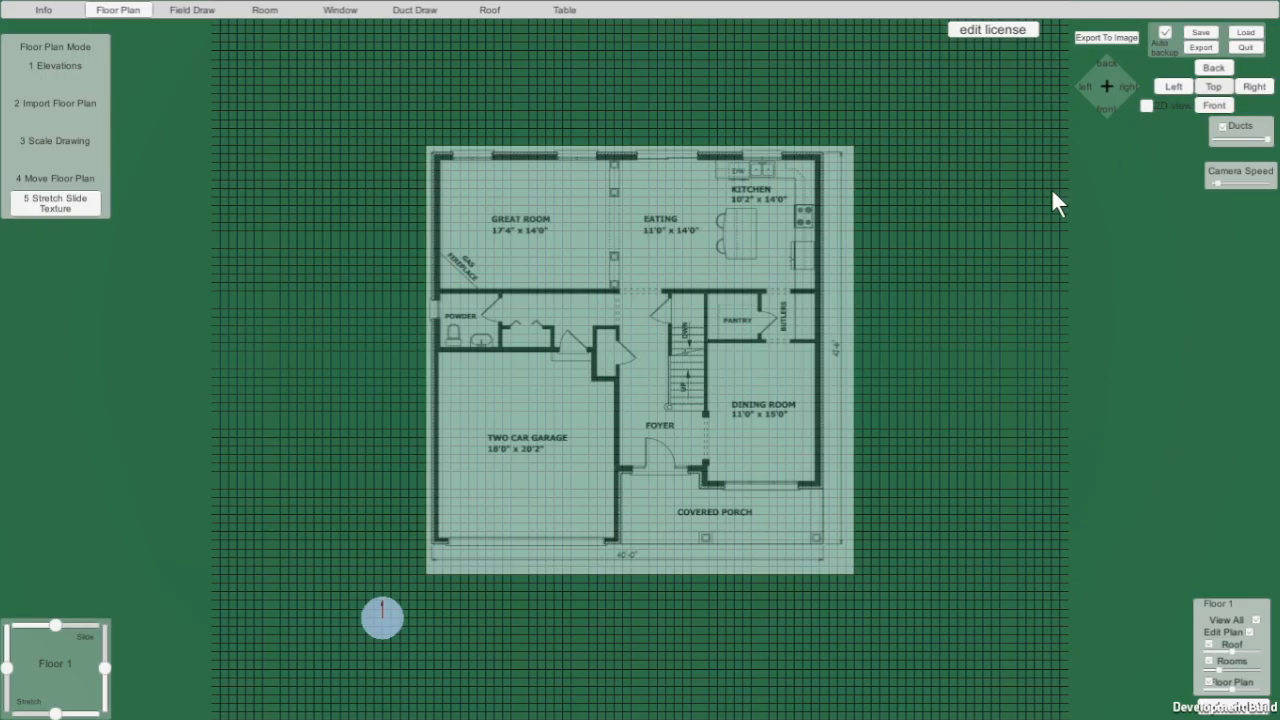
scroll(650, 432, "up", 5)
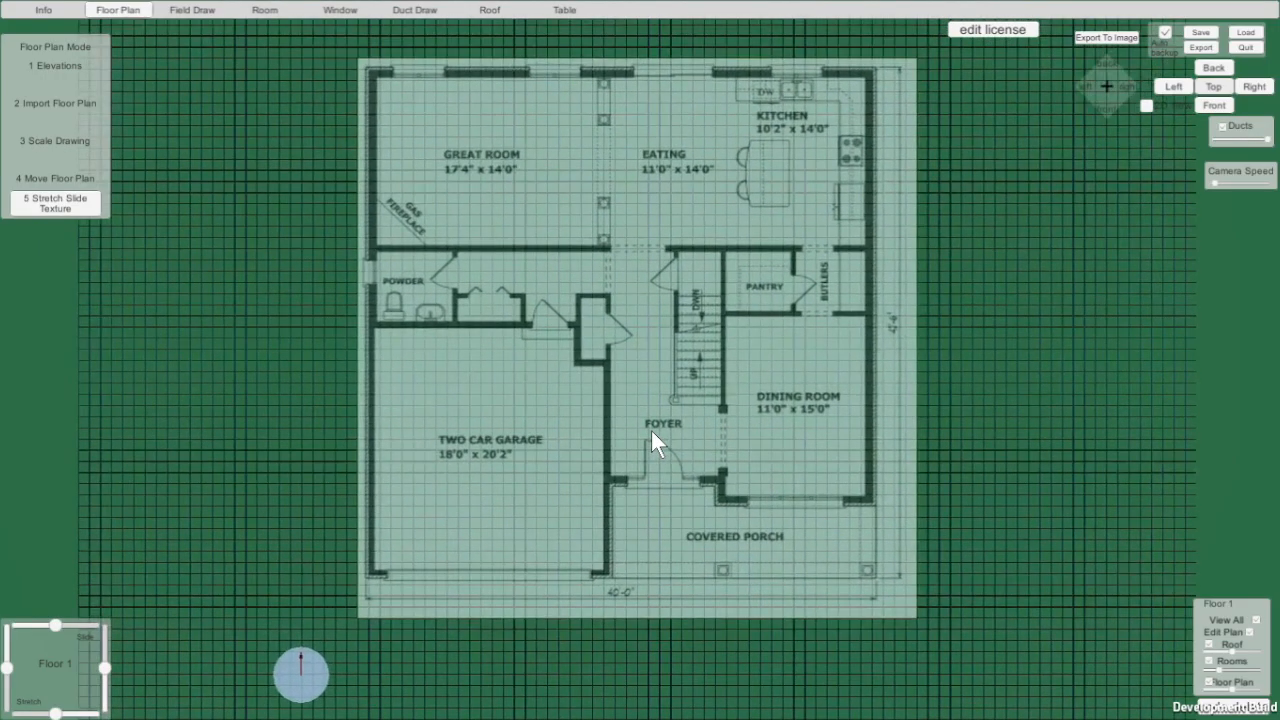
scroll(455, 547, "down", 3)
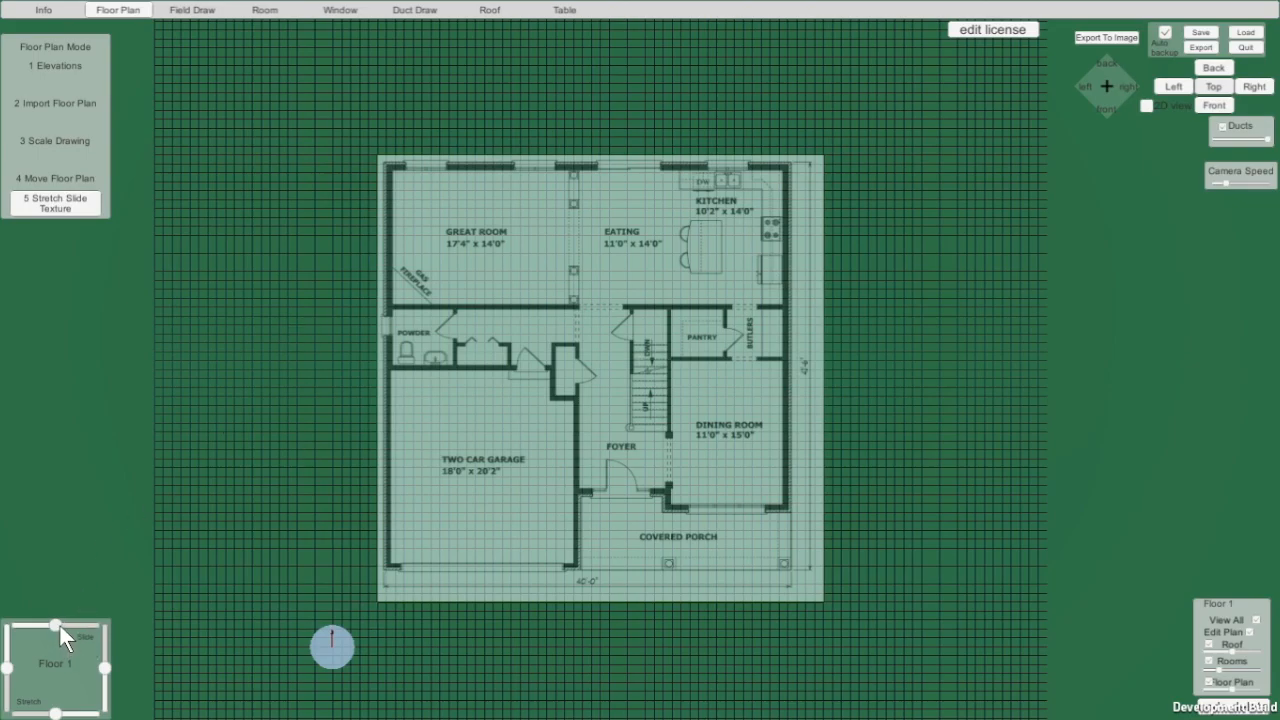
mouse_move(56, 624)
left_mouse_down()
mouse_move(69, 624)
mouse_move(29, 618)
mouse_move(55, 623)
left_mouse_up()
mouse_move(105, 668)
left_mouse_down()
mouse_move(107, 651)
mouse_move(108, 674)
left_mouse_up()
left_click_drag(57, 714, 60, 714)
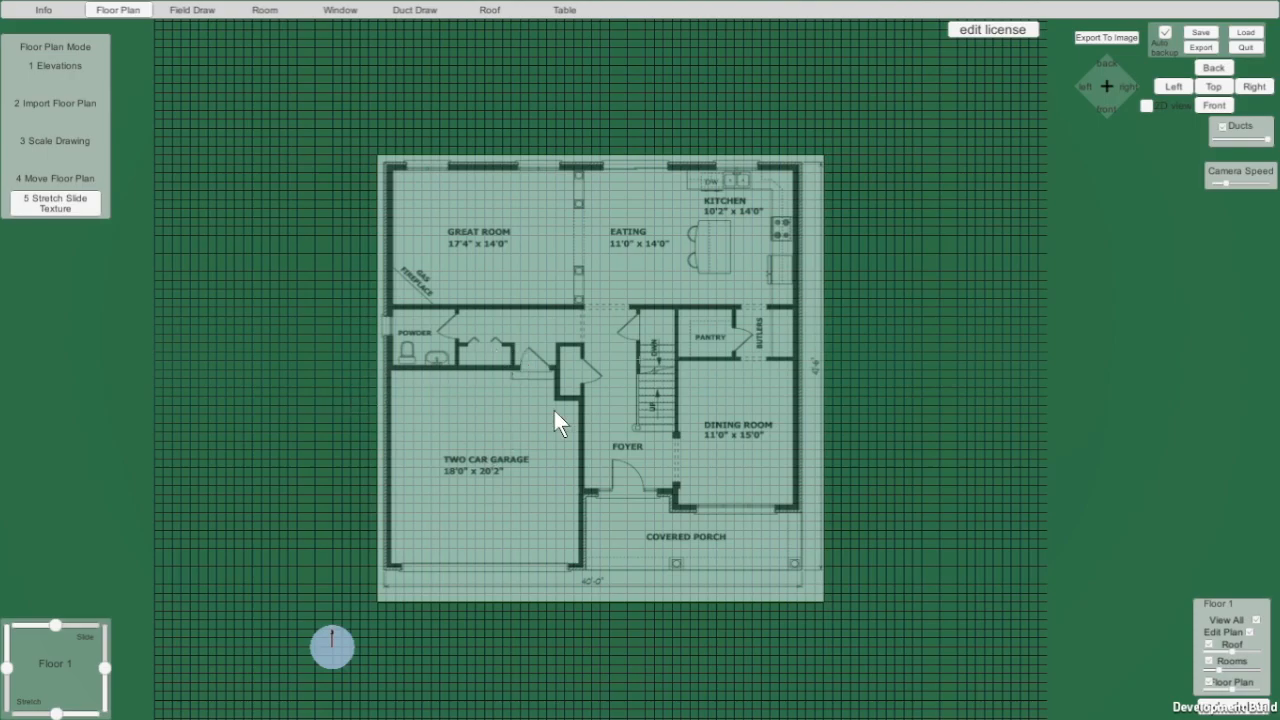
- Enter drawing scale mode and measure a short span beside the garage's foyer wall with the tape measure
scroll(630, 391, "up", 3)
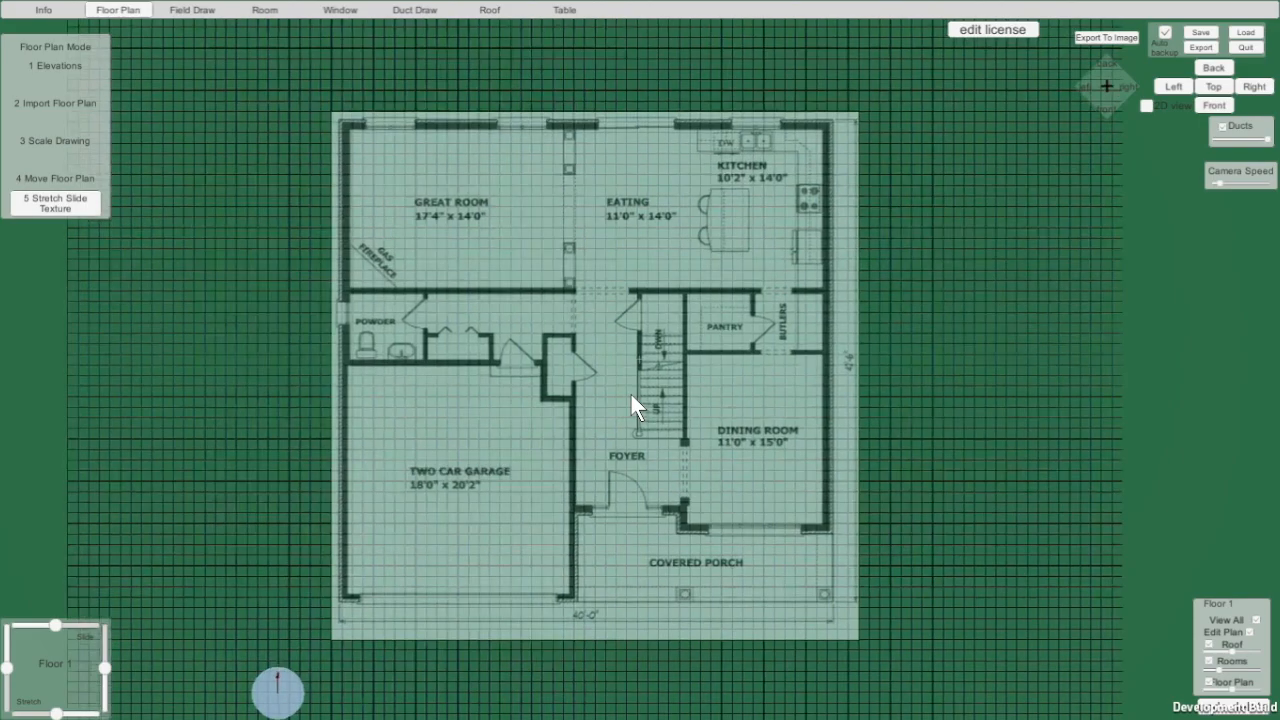
scroll(630, 391, "down", 1)
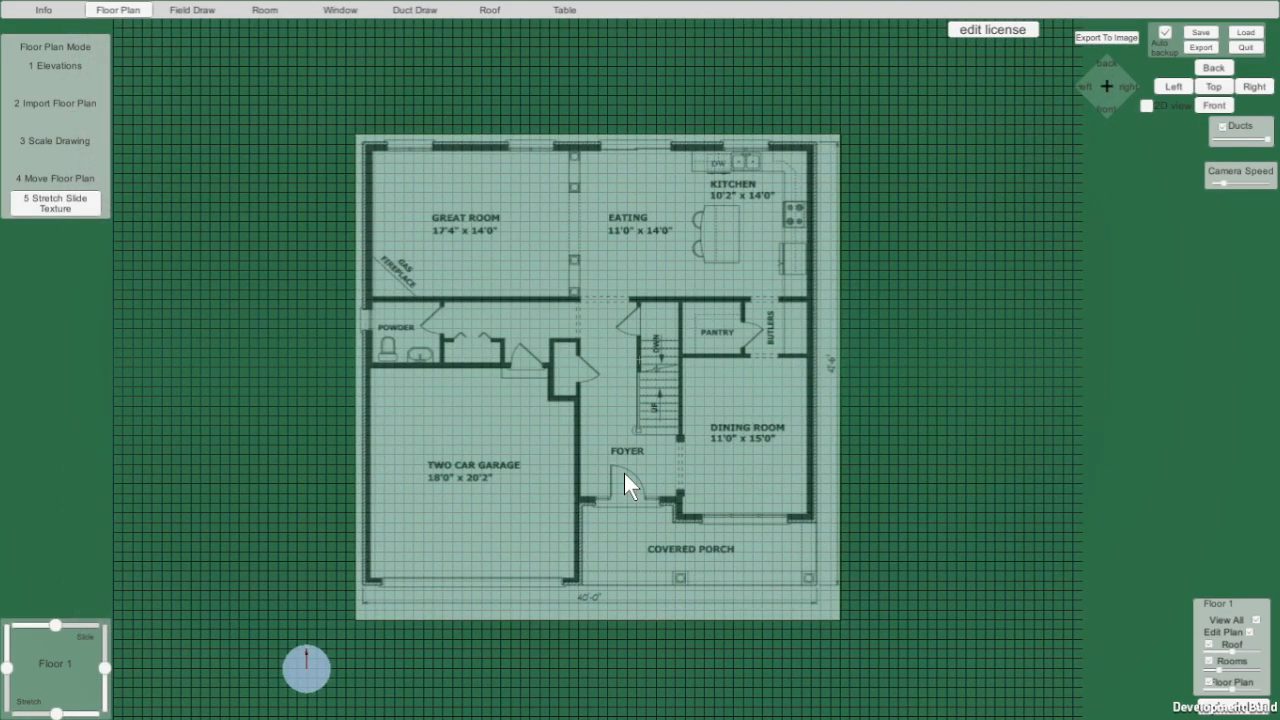
scroll(624, 475, "up", 1)
scroll(627, 472, "up", 1)
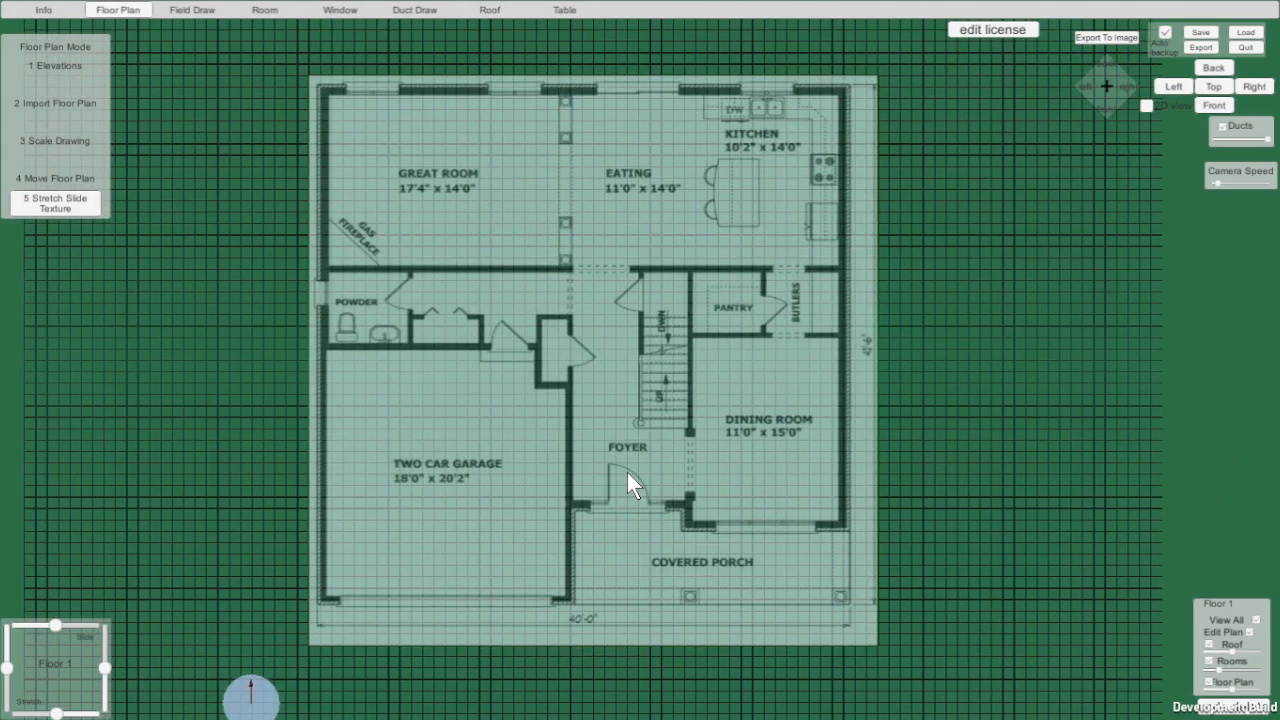
left_click(61, 142)
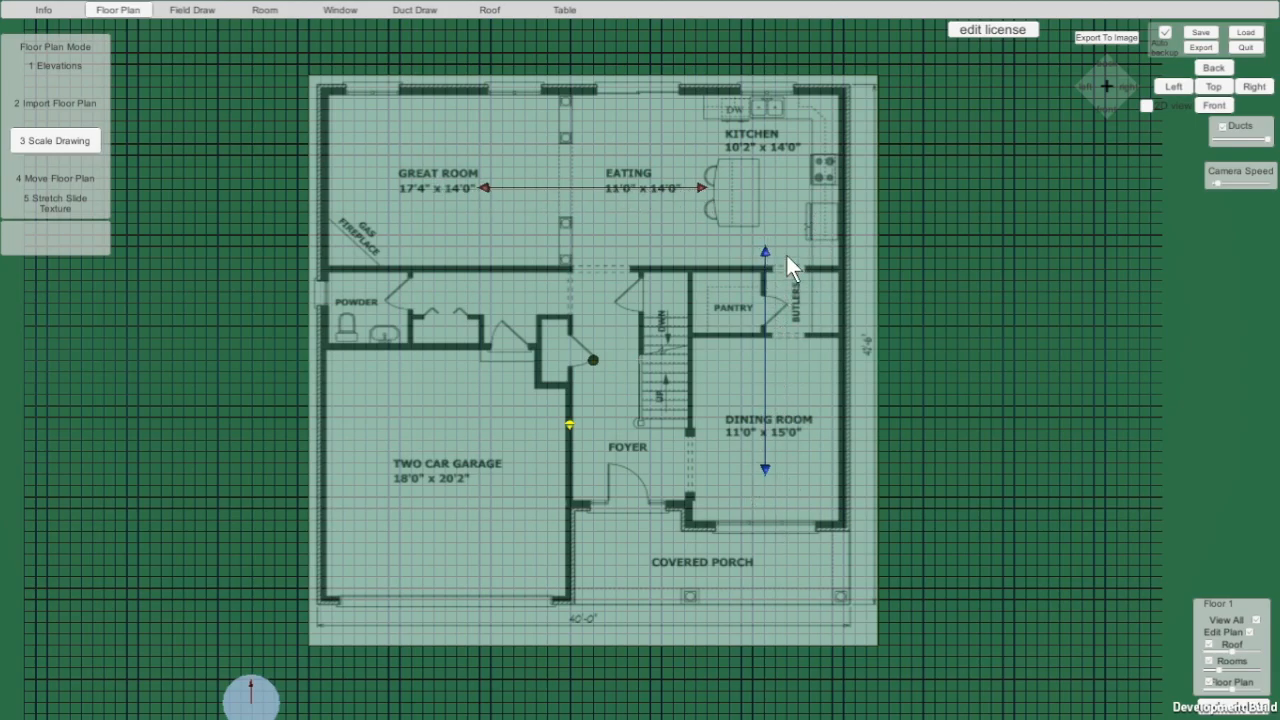
left_click(568, 424)
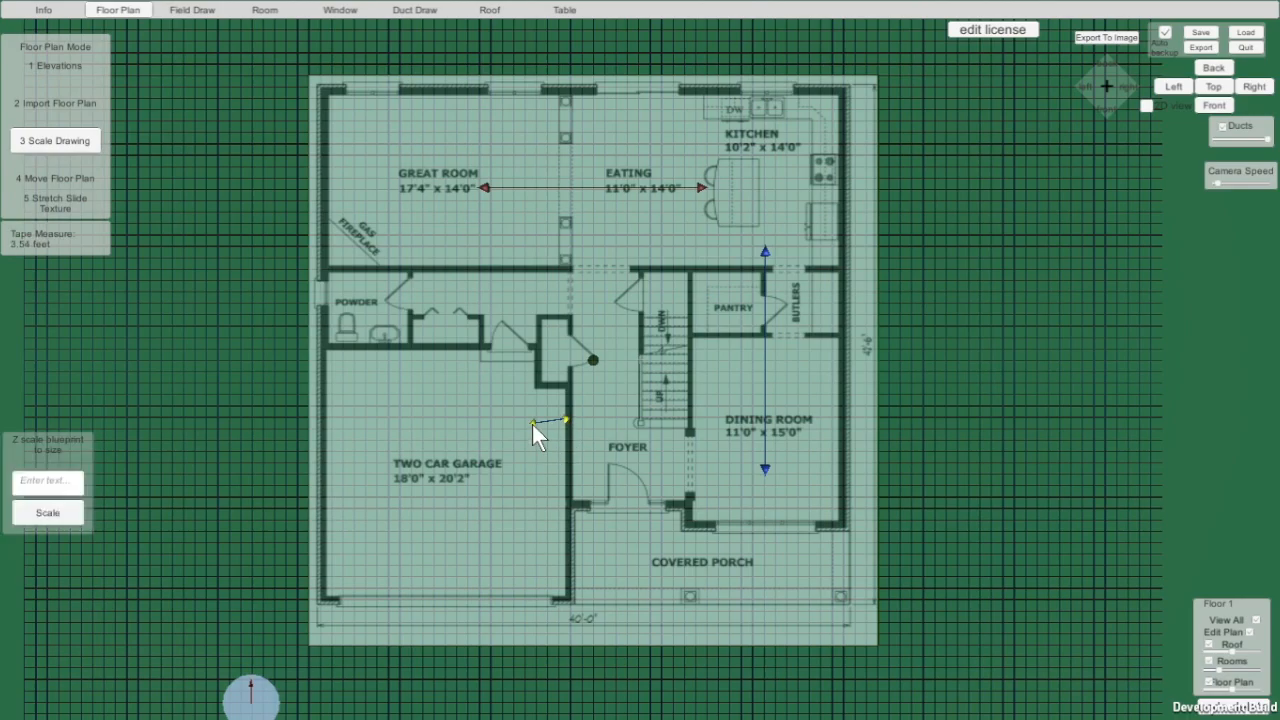
left_click(533, 424)
- Stretch the horizontal scale marker across the plan's 40'-0" overall width dimension and scale the blueprint's X size to 40
left_click_drag(483, 190, 316, 628)
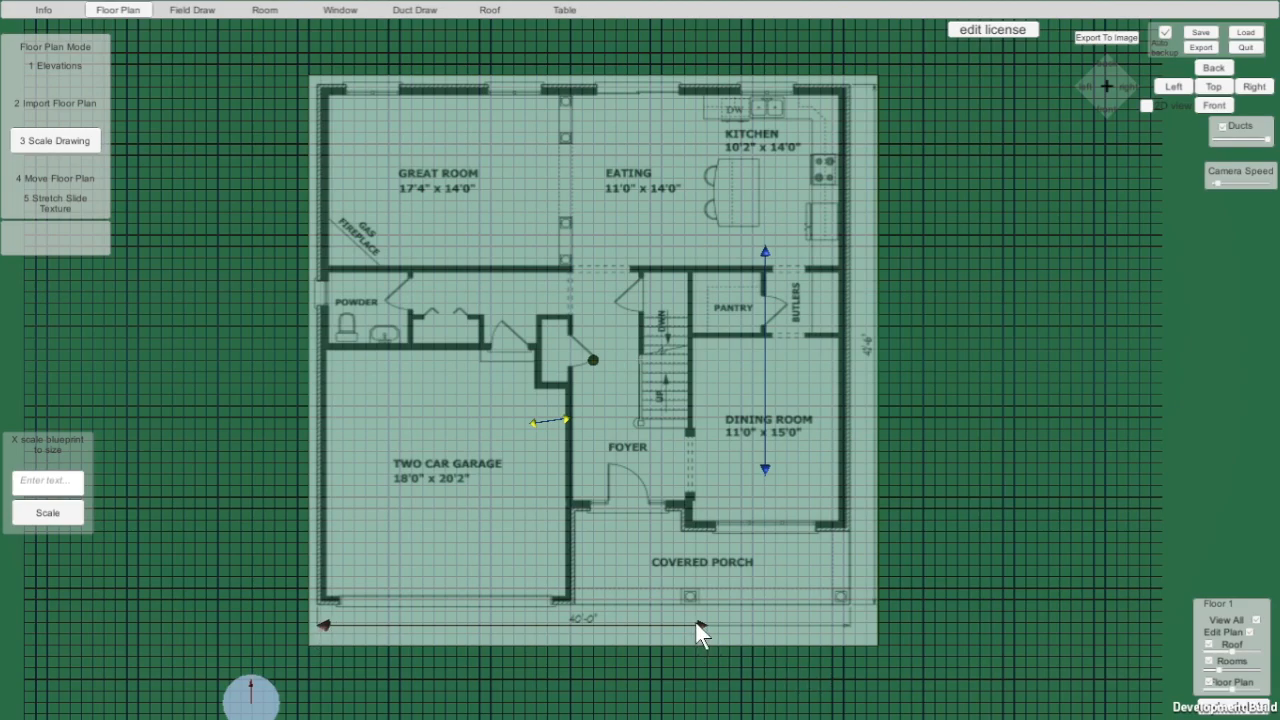
left_click_drag(700, 625, 843, 624)
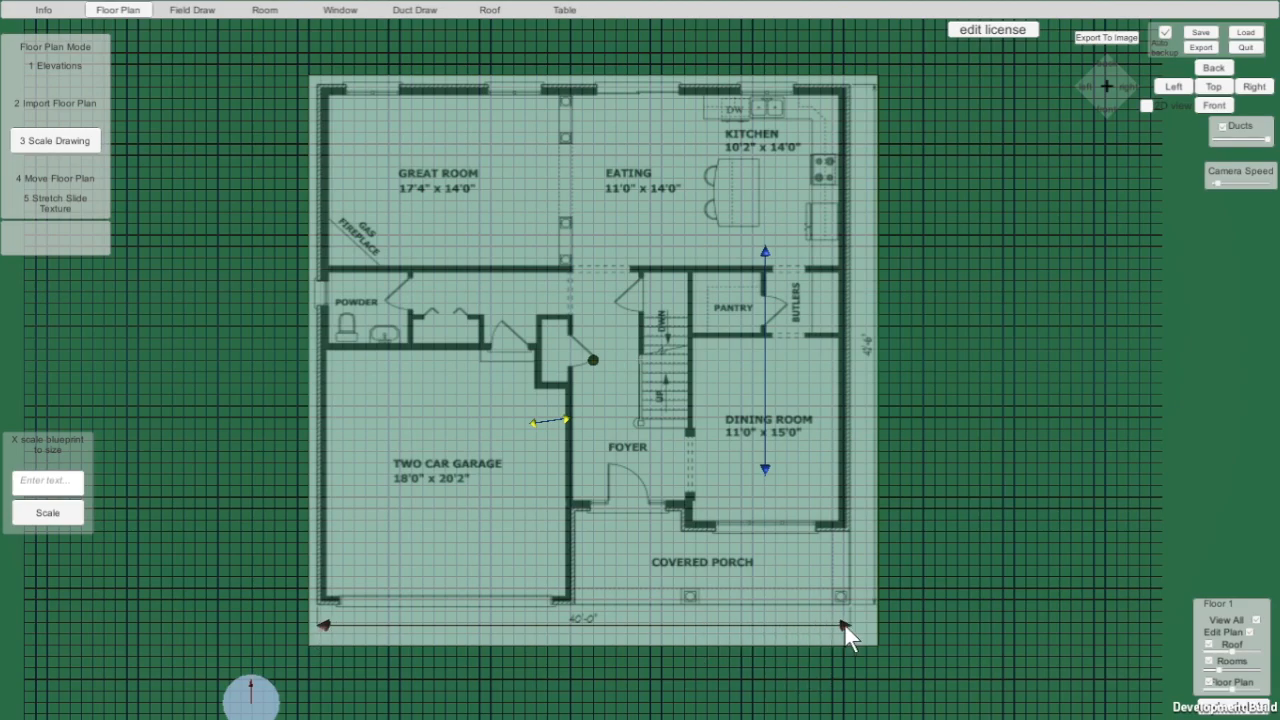
left_click(59, 480)
left_click(42, 511)
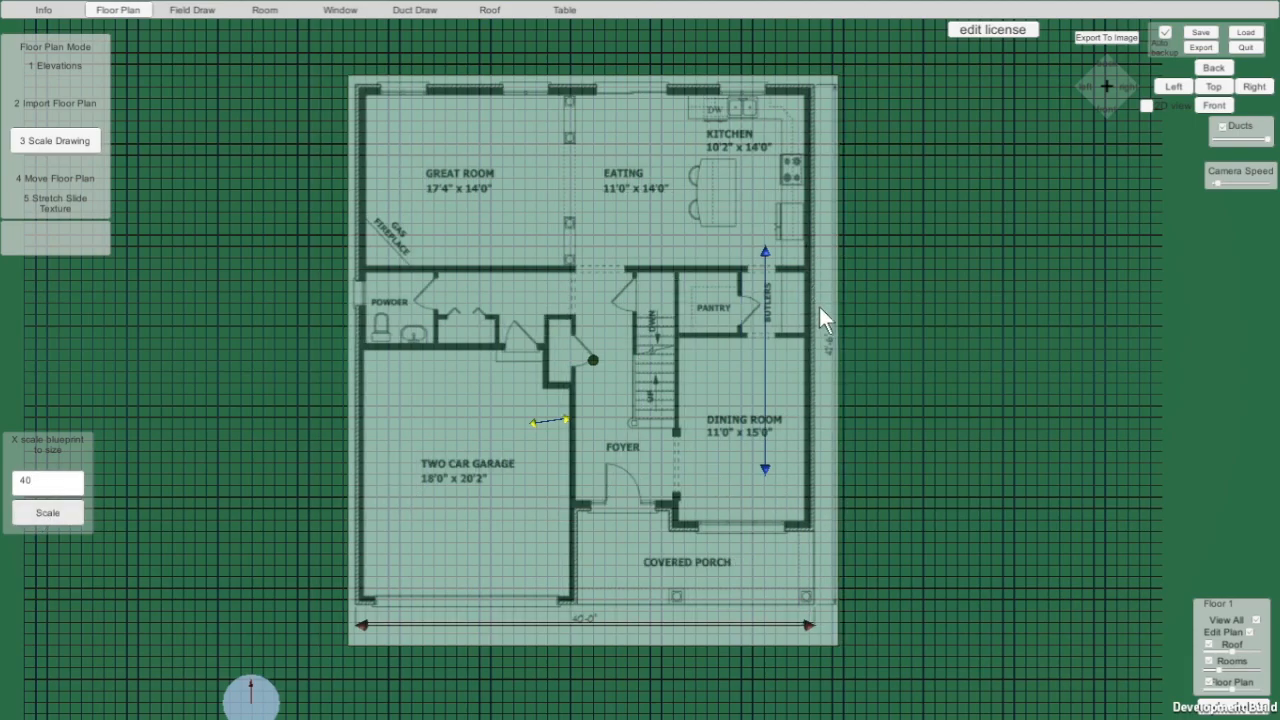
- Align the vertical scale marker with the plan's overall depth dimension line and scale the blueprint's Z size to 42.5
left_click_drag(765, 253, 822, 88)
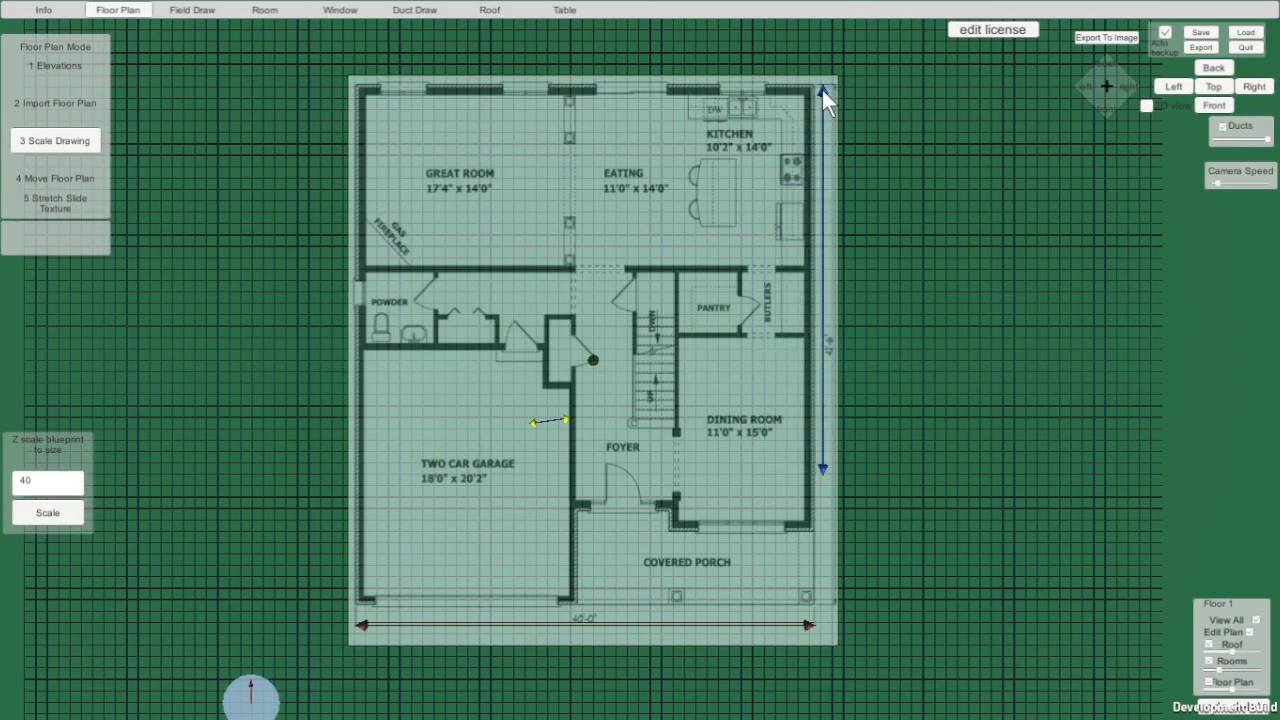
left_click_drag(823, 468, 830, 541)
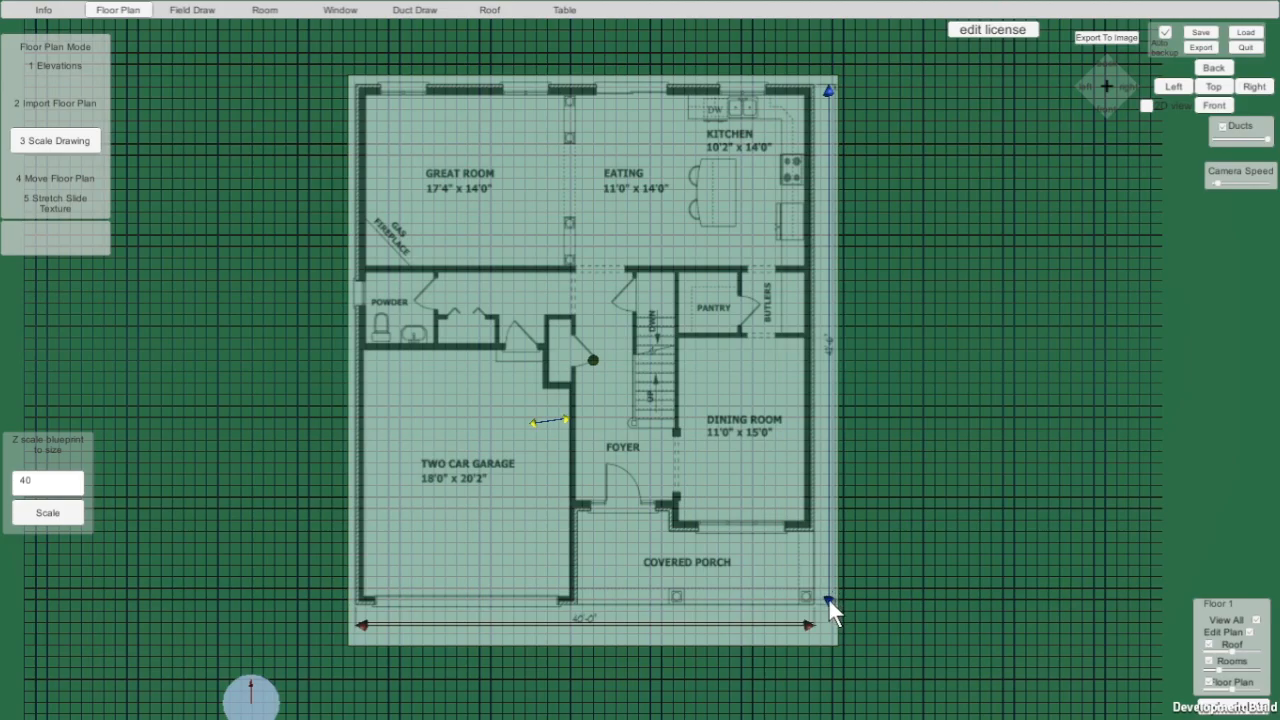
right_click_drag(835, 595, 846, 489)
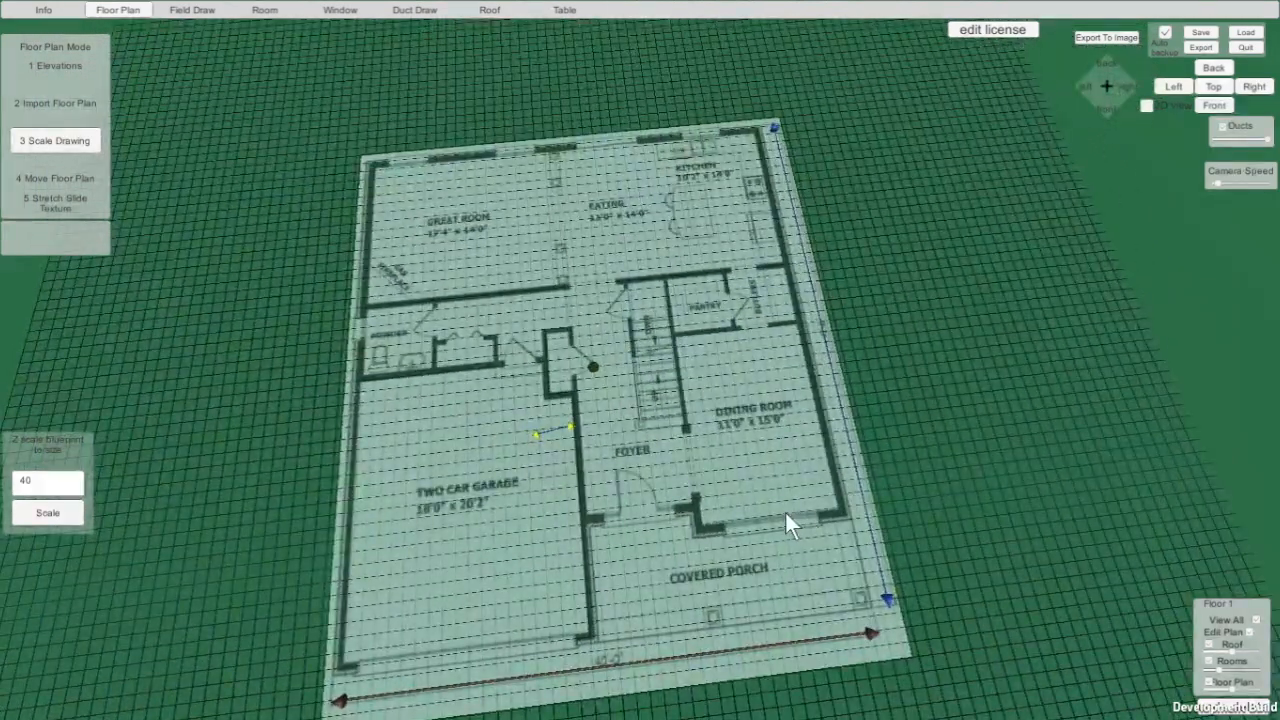
middle_click_drag(785, 510, 563, 228)
scroll(603, 340, "down", 3)
right_click_drag(641, 437, 637, 562)
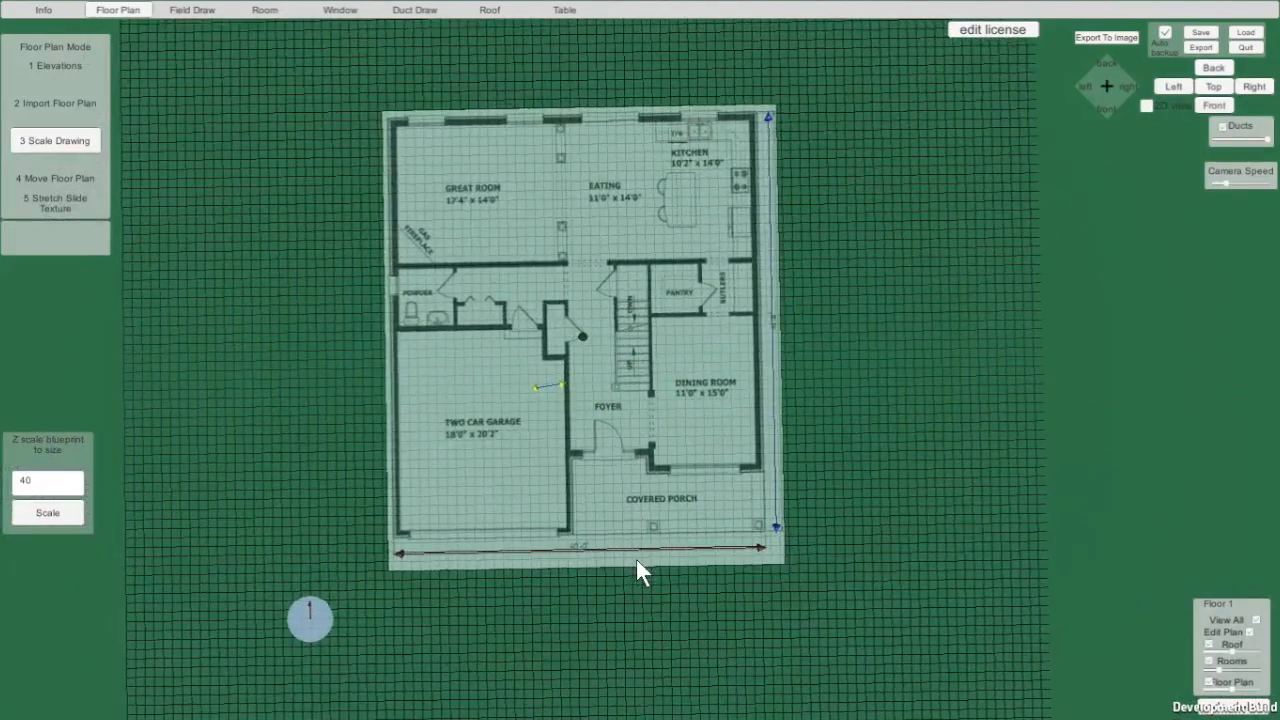
left_click(1210, 88)
left_click(34, 482)
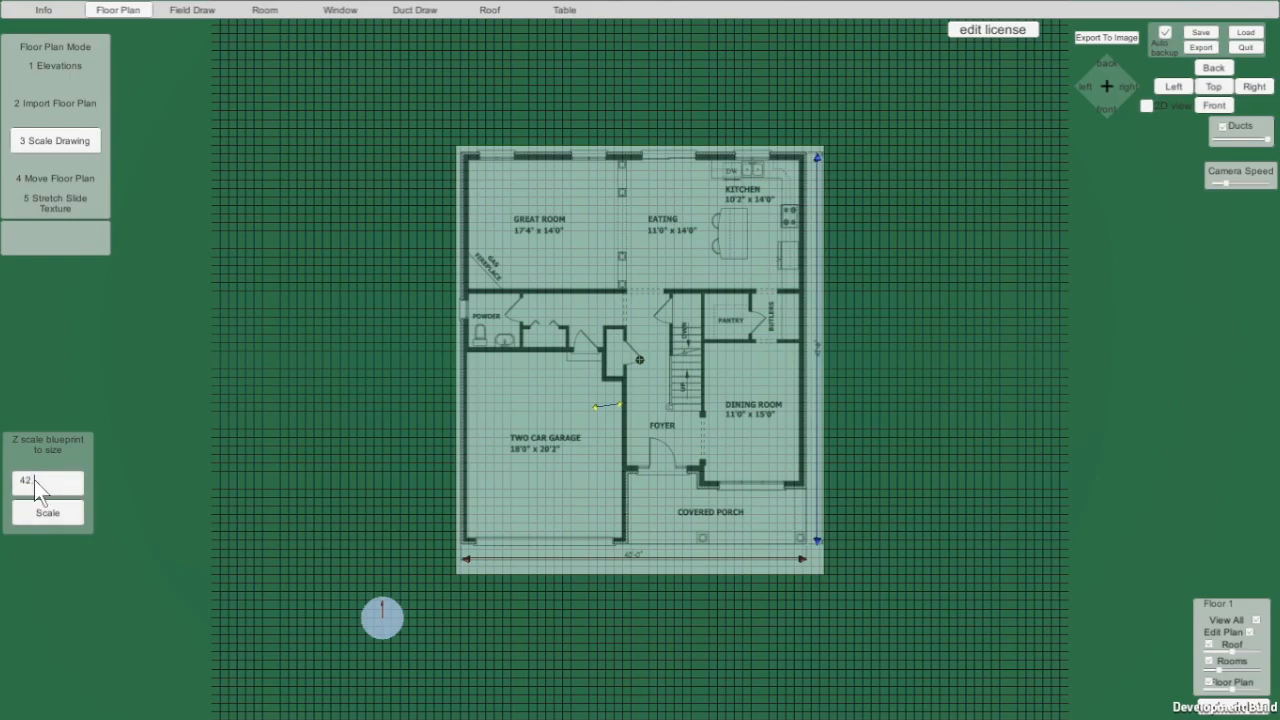
type("42.5")
left_click(40, 510)
- Measure the outer wall running from the kitchen's rear corner to the dining room's front corner with the tape measure
scroll(716, 286, "up", 3)
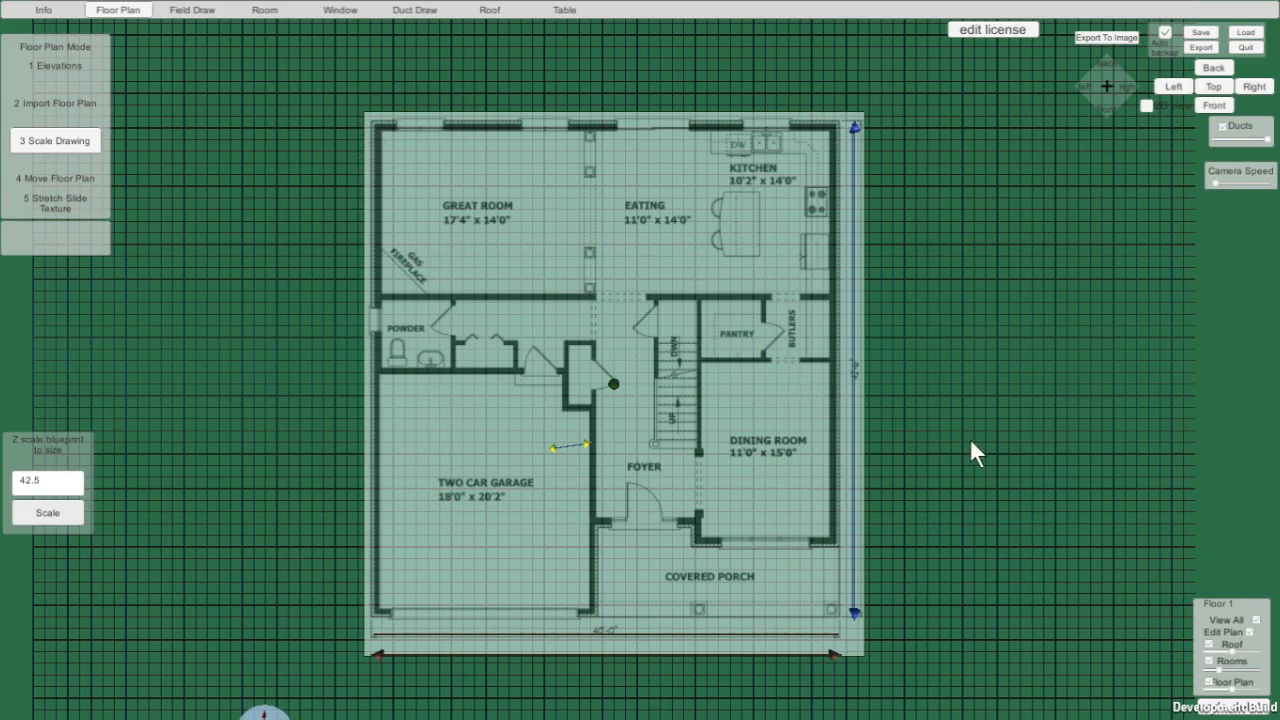
scroll(901, 528, "up", 2)
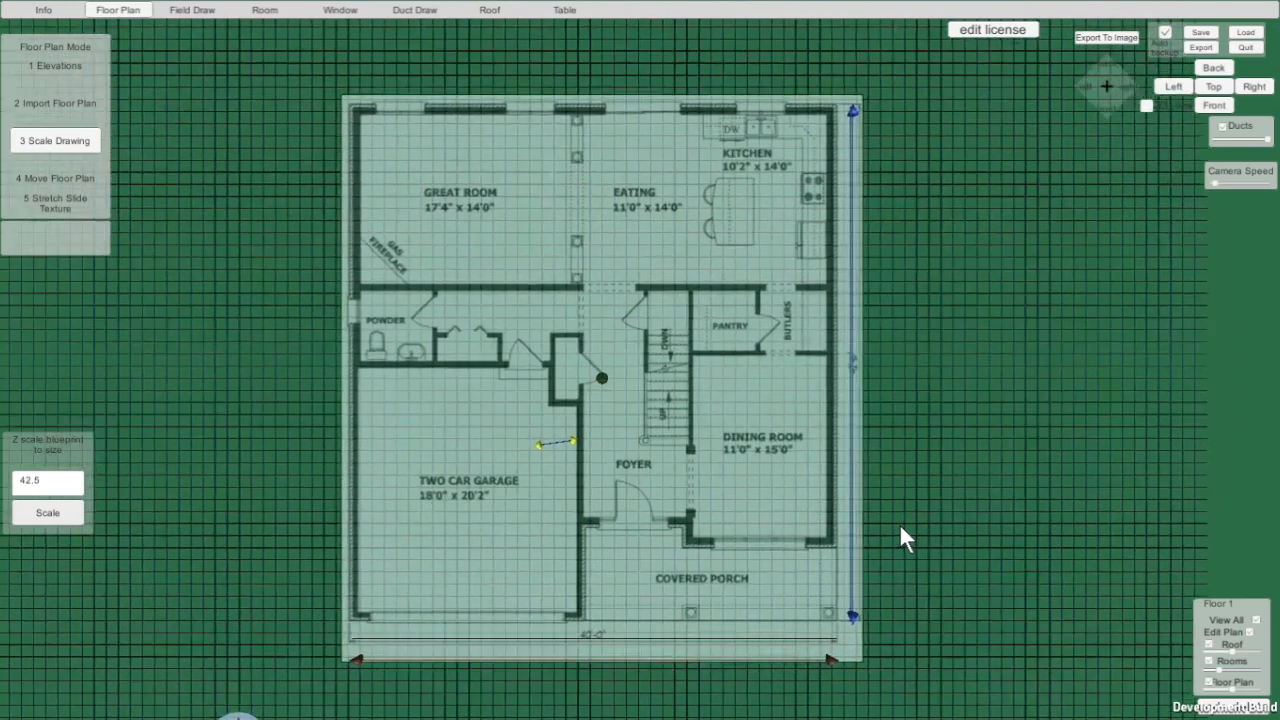
scroll(901, 528, "up", 1)
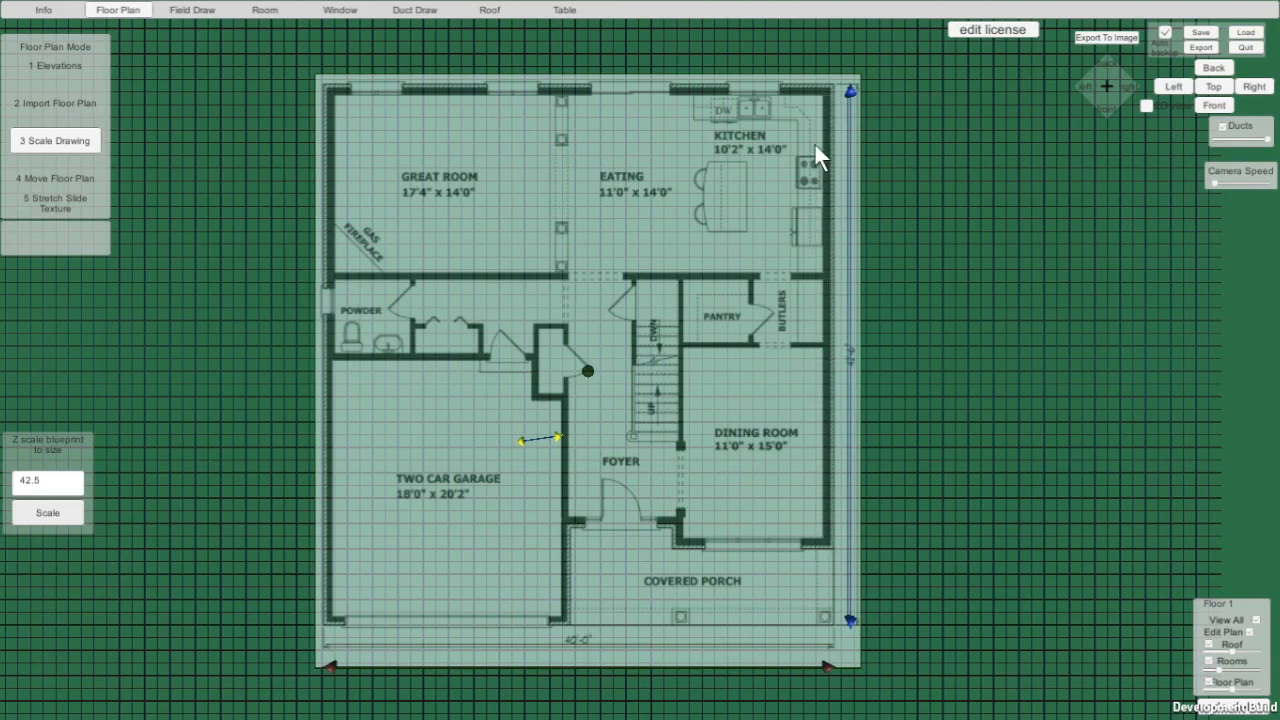
left_click_drag(560, 440, 828, 97)
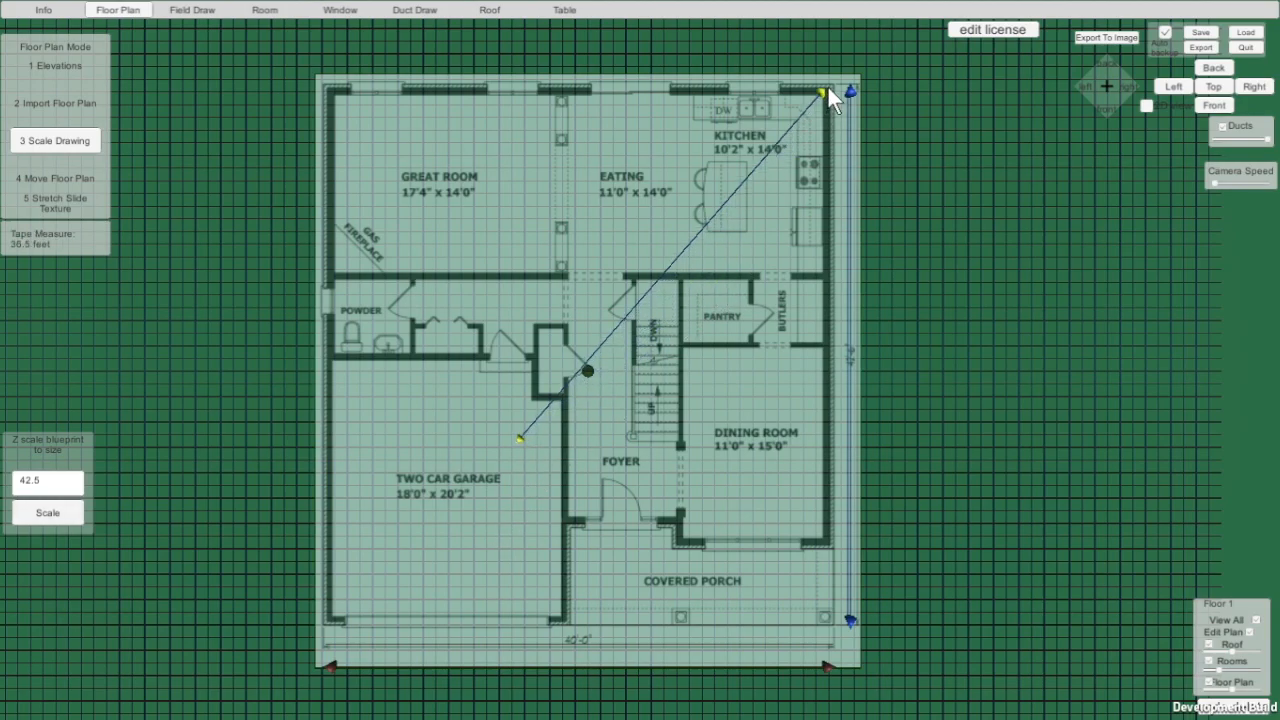
left_click_drag(519, 439, 834, 548)
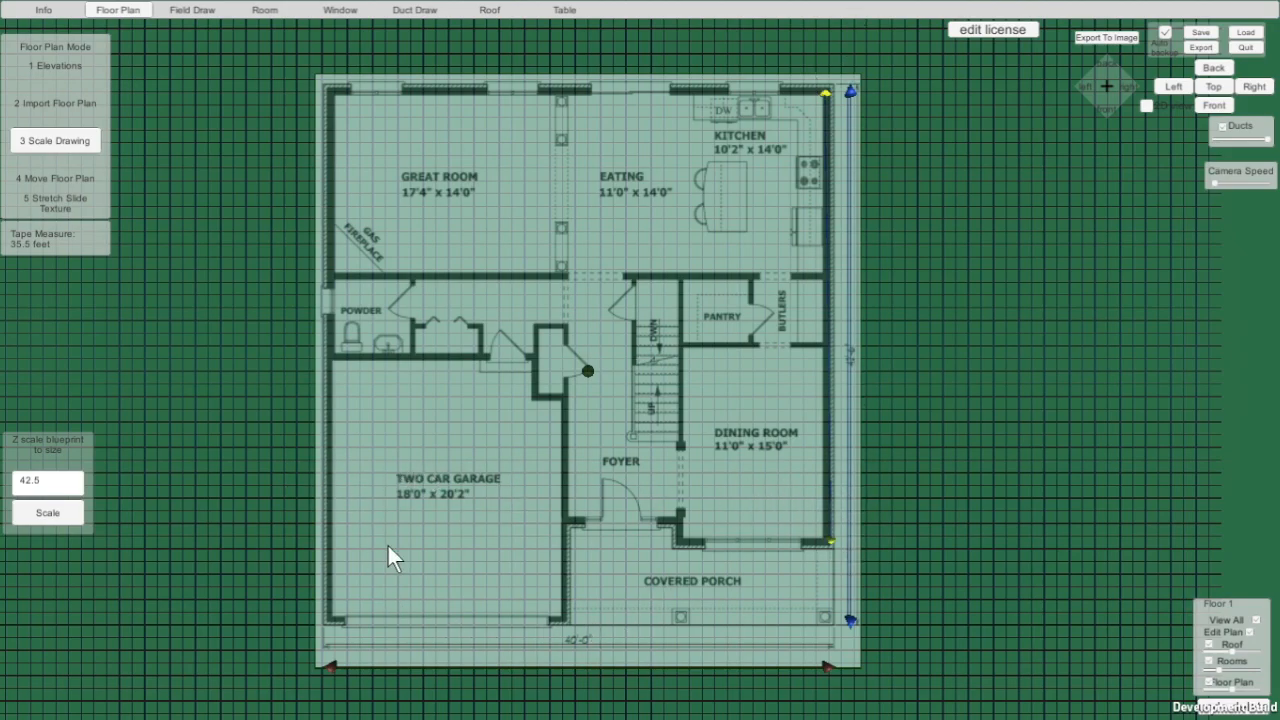
scroll(961, 464, "down", 1)
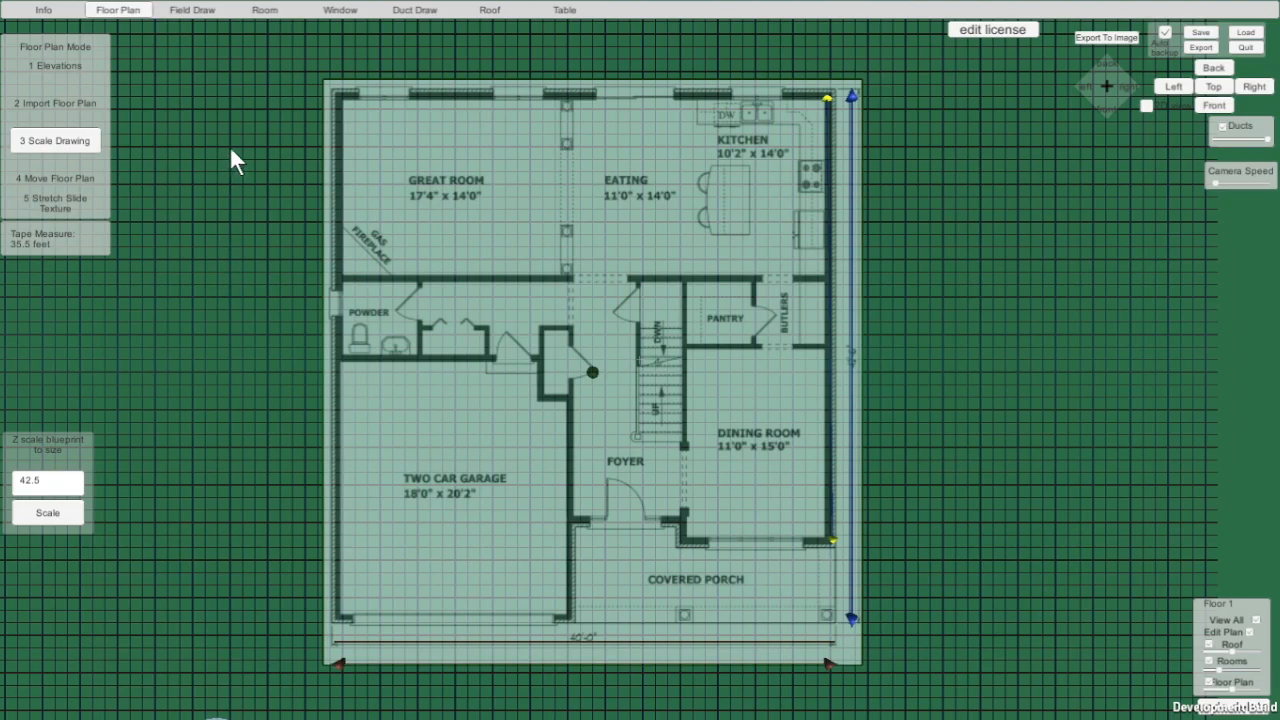
- Switch to room editing and place a room block fitted over the Great Room's outer walls in top view
left_click(264, 10)
left_click(1214, 106)
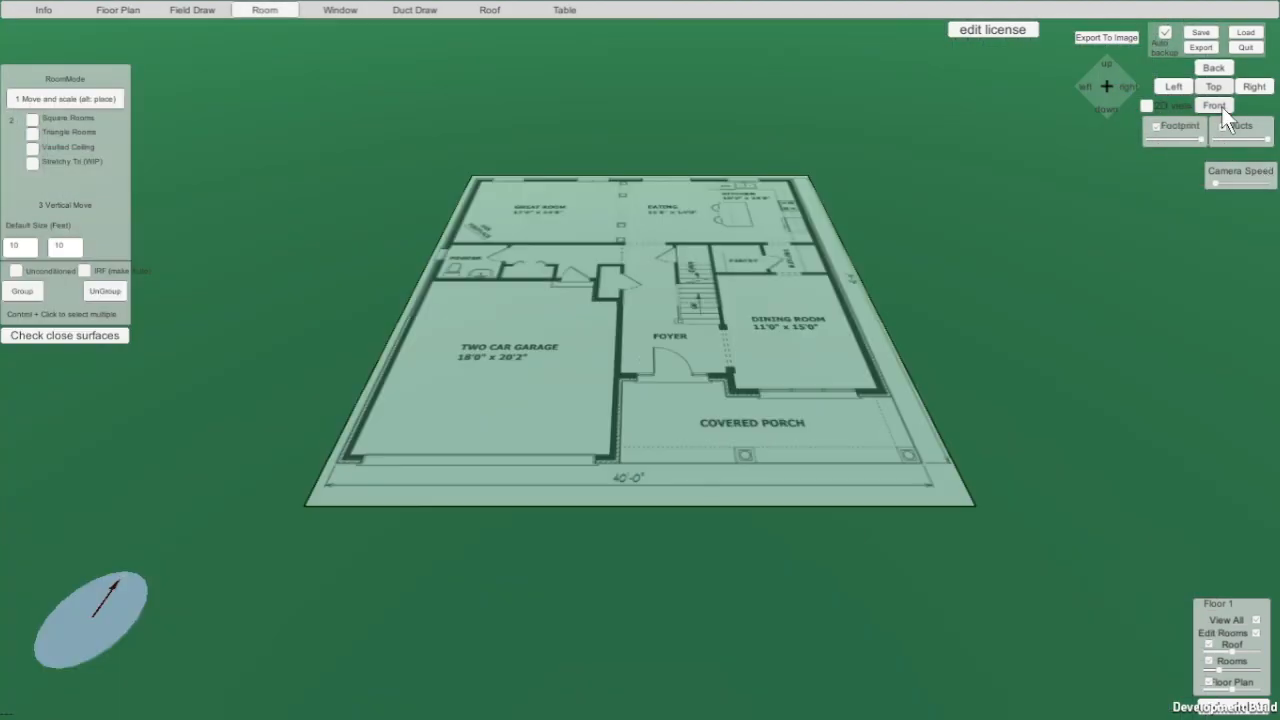
left_click(497, 128, "alt")
left_click_drag(542, 126, 630, 127)
left_click_drag(530, 146, 531, 166)
left_click(1213, 86)
scroll(571, 311, "up", 3)
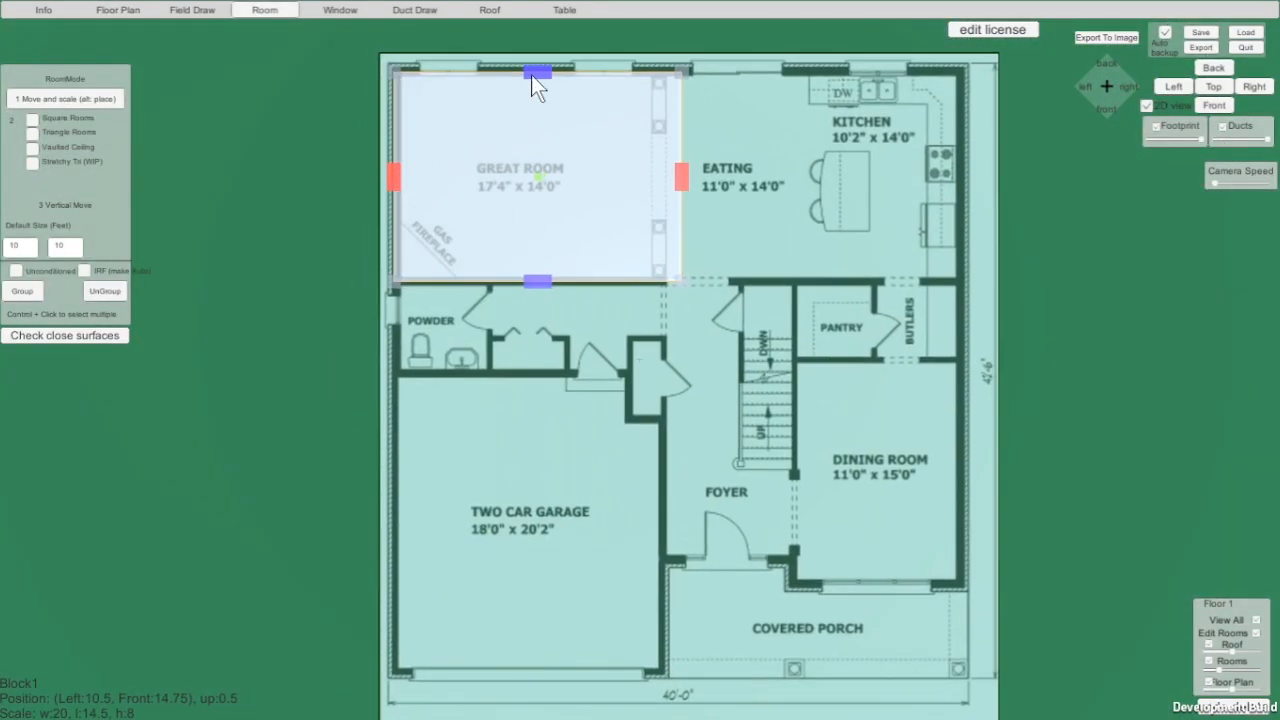
left_click_drag(531, 74, 531, 65)
left_click_drag(680, 173, 668, 173)
- Add a room block over the powder room and hall strip, and a 20.5 by 15 ft block over the eating and kitchen area
left_click(466, 353, "alt")
left_click_drag(538, 425, 662, 375)
left_click(740, 158, "alt")
mouse_move(784, 158)
left_mouse_down()
mouse_move(870, 144)
mouse_move(786, 137)
left_mouse_up()
left_click_drag(811, 209, 962, 281)
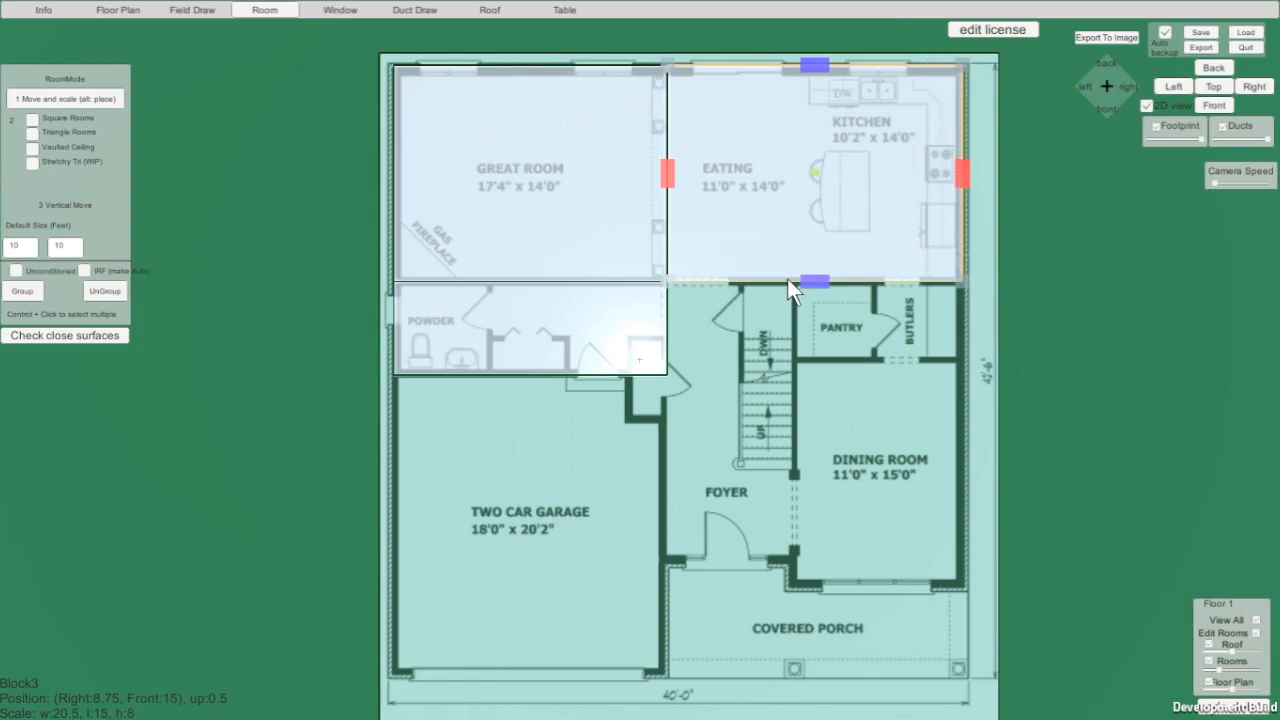
- Add one room block over the foyer and stairs, and another covering the pantry, butler's area and dining room
left_click(739, 353, "alt")
left_click_drag(739, 425, 739, 562)
left_click(869, 418, "alt")
left_click_drag(812, 422, 890, 353)
left_click_drag(818, 425, 797, 591)
- Add a 3 by 3.5 ft block over the foyer closet and fill the garage strip beside it with another block
left_click(672, 446, "alt")
left_click_drag(744, 518, 667, 426)
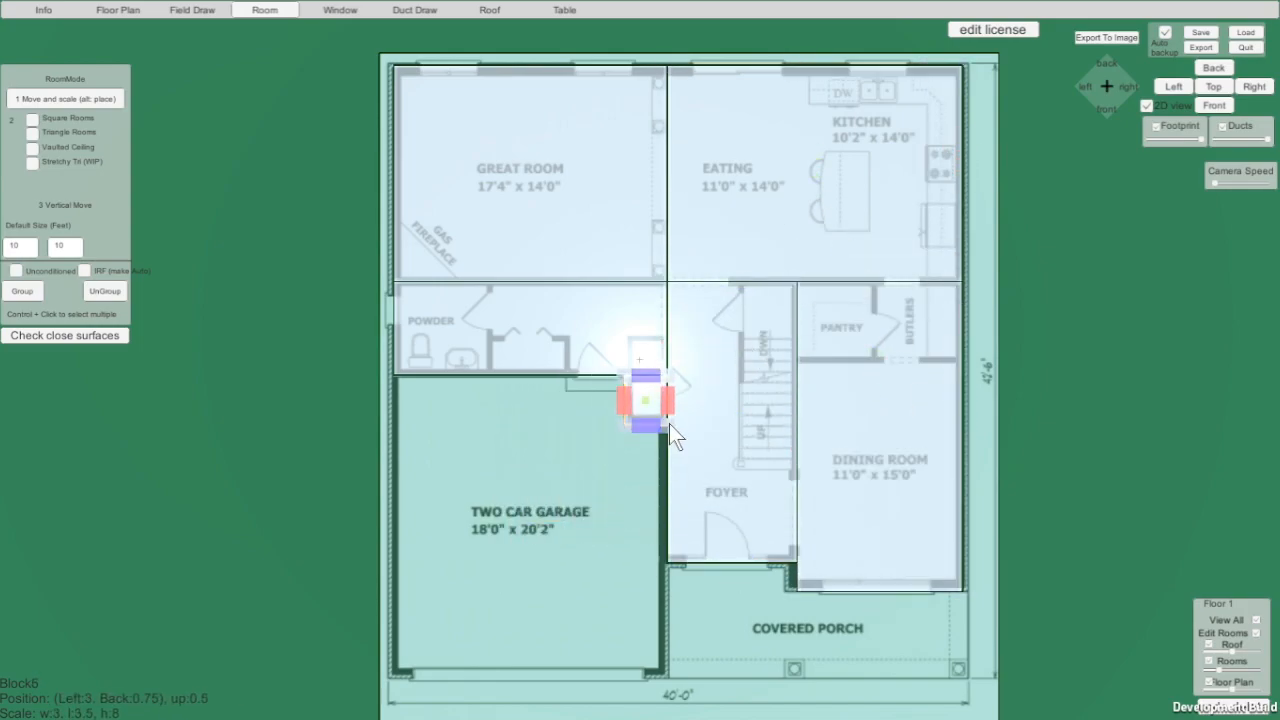
left_click(466, 446, "alt")
left_click_drag(538, 446, 624, 446)
- Add a room block covering the rest of the two-car garage, from the closet's front edge to the garage door
left_click(488, 526, "alt")
left_click_drag(509, 519, 667, 426)
left_click_drag(414, 513, 394, 513)
left_click_drag(530, 600, 528, 676)
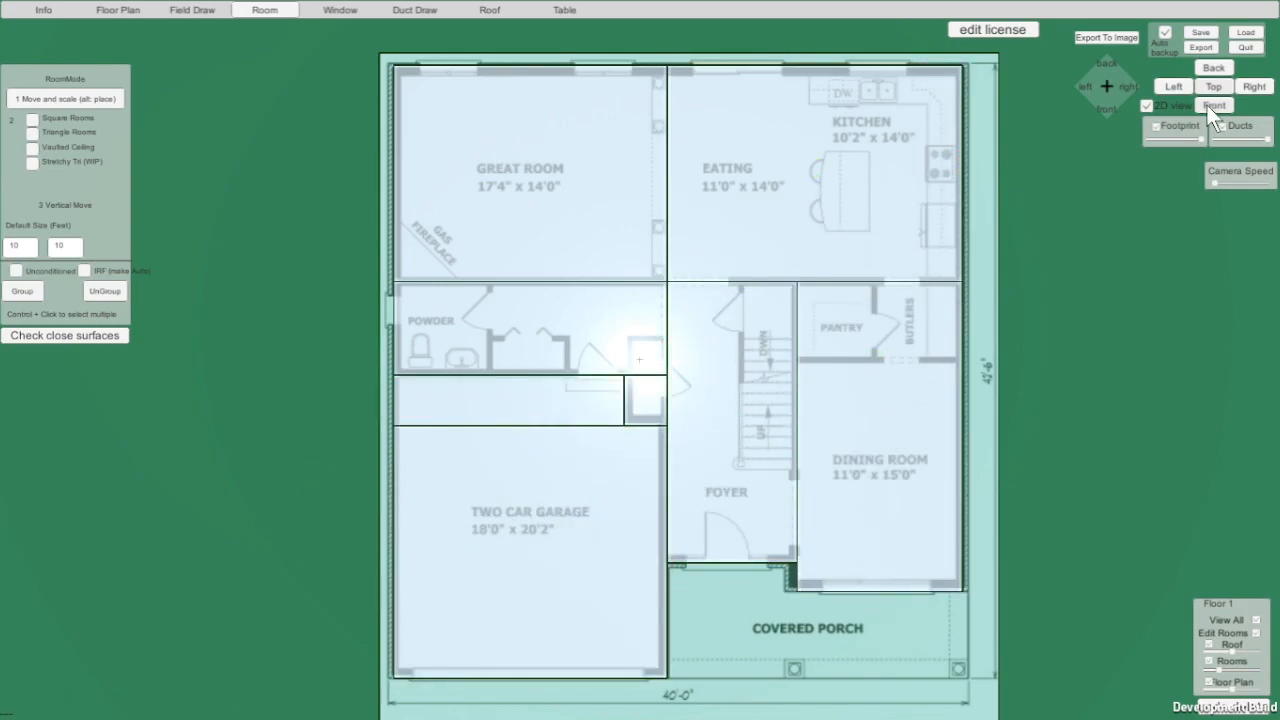
- Mark the main two-car garage room block as unconditioned
left_click(1206, 104)
scroll(518, 205, "up", 2)
right_click_drag(321, 343, 420, 395)
left_click(420, 371)
left_click(16, 270)
right_click_drag(160, 290, 236, 262)
left_click(583, 289)
left_click(160, 320)
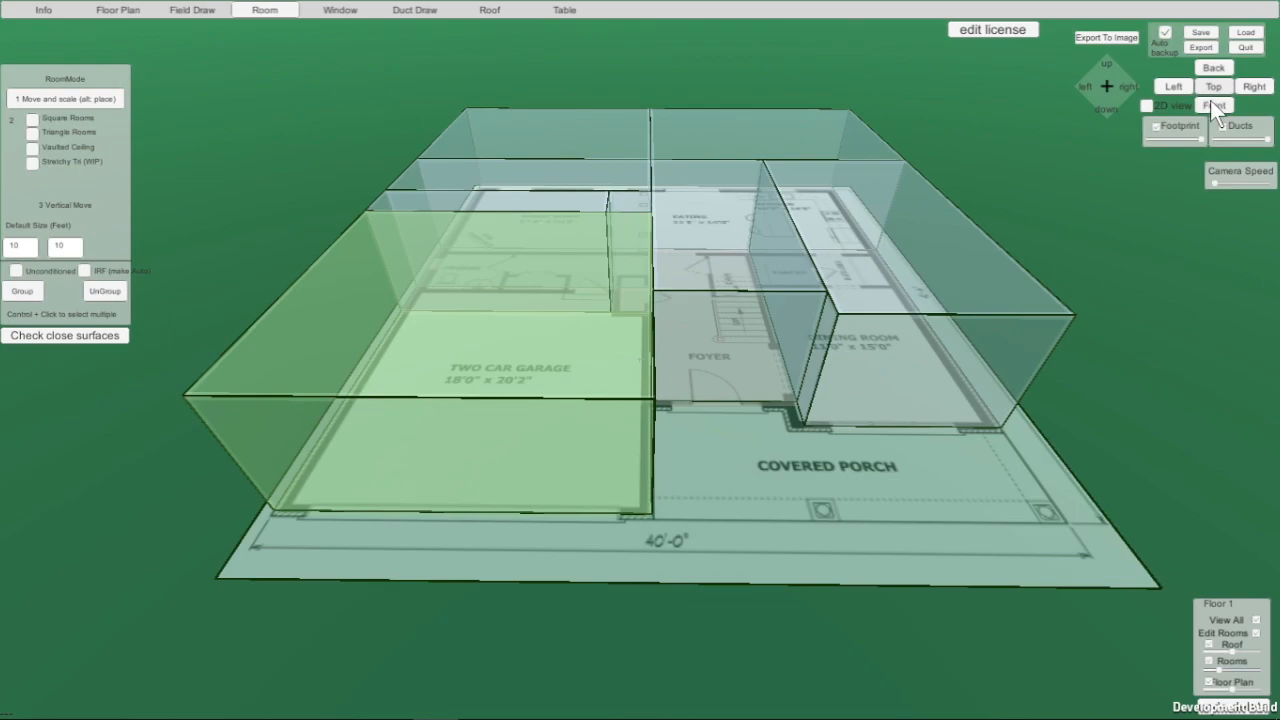
- Return to the floor plan elevations and add a second floor to the building
left_click(1210, 102)
scroll(667, 164, "up", 4)
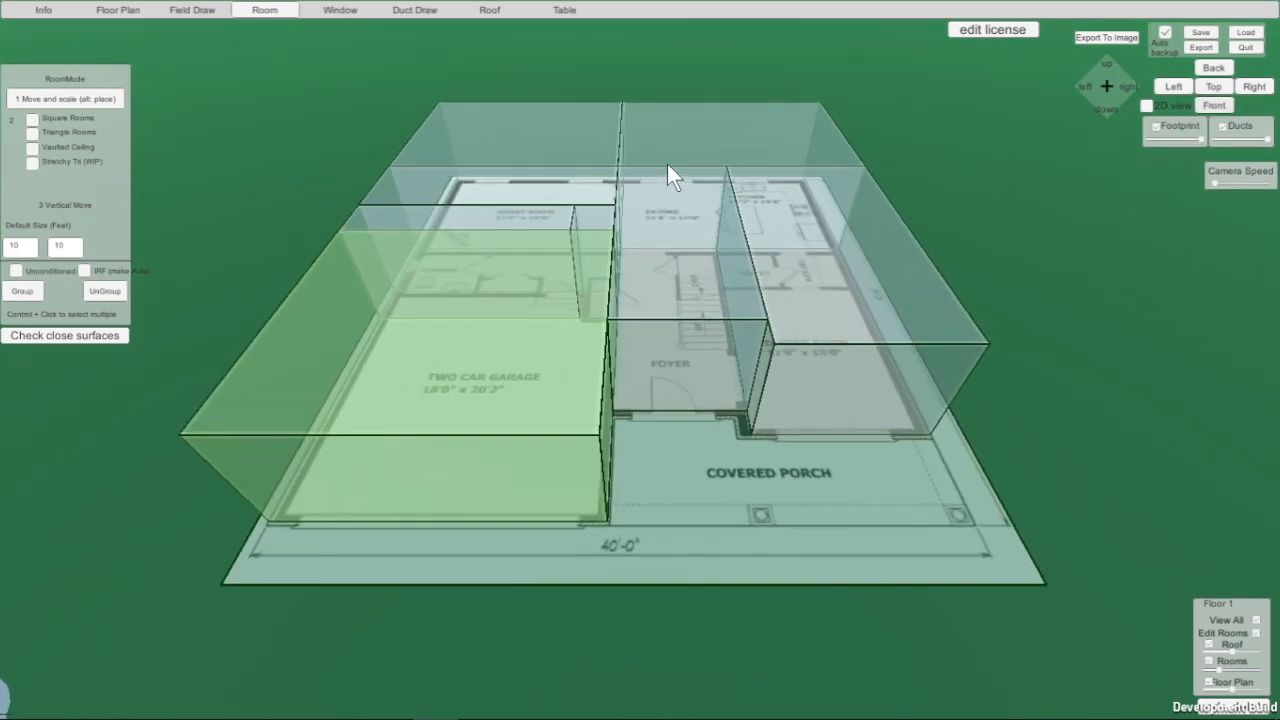
left_click(117, 9)
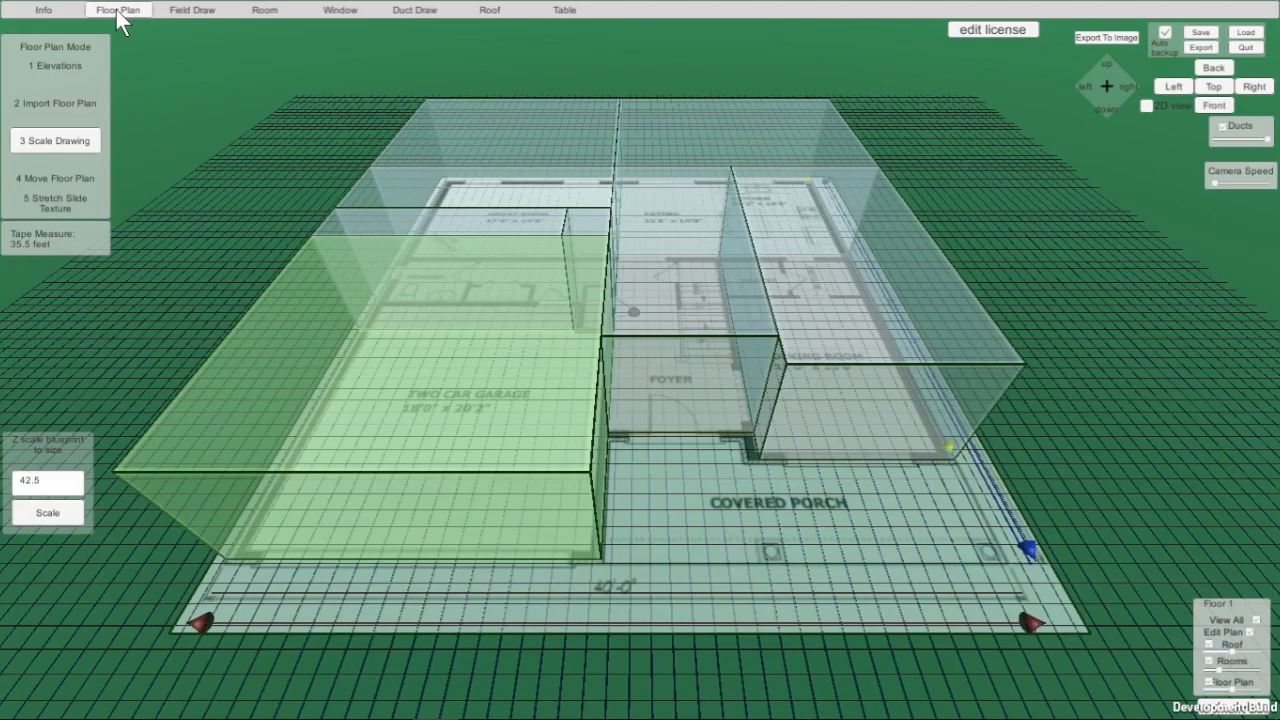
left_click(59, 65)
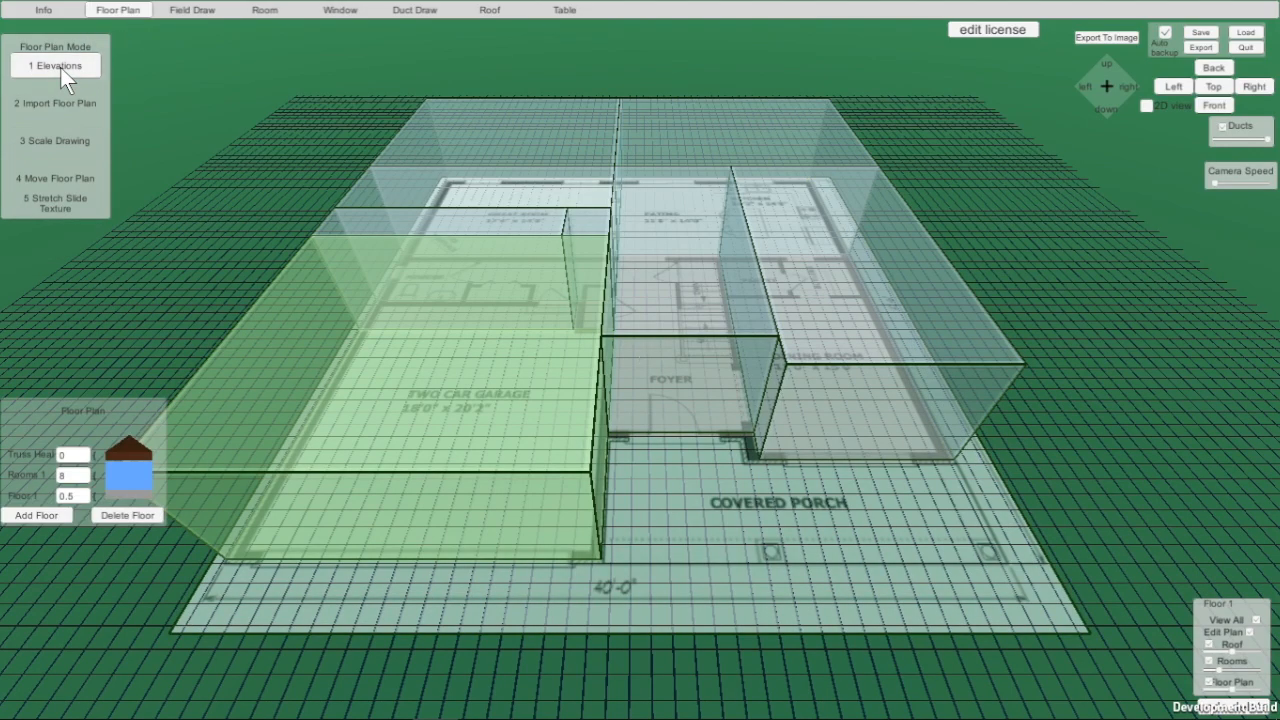
left_click(36, 515)
- Import the second-floor plan image for Floor 2 and display it above the first floor
middle_click_drag(664, 506, 684, 600)
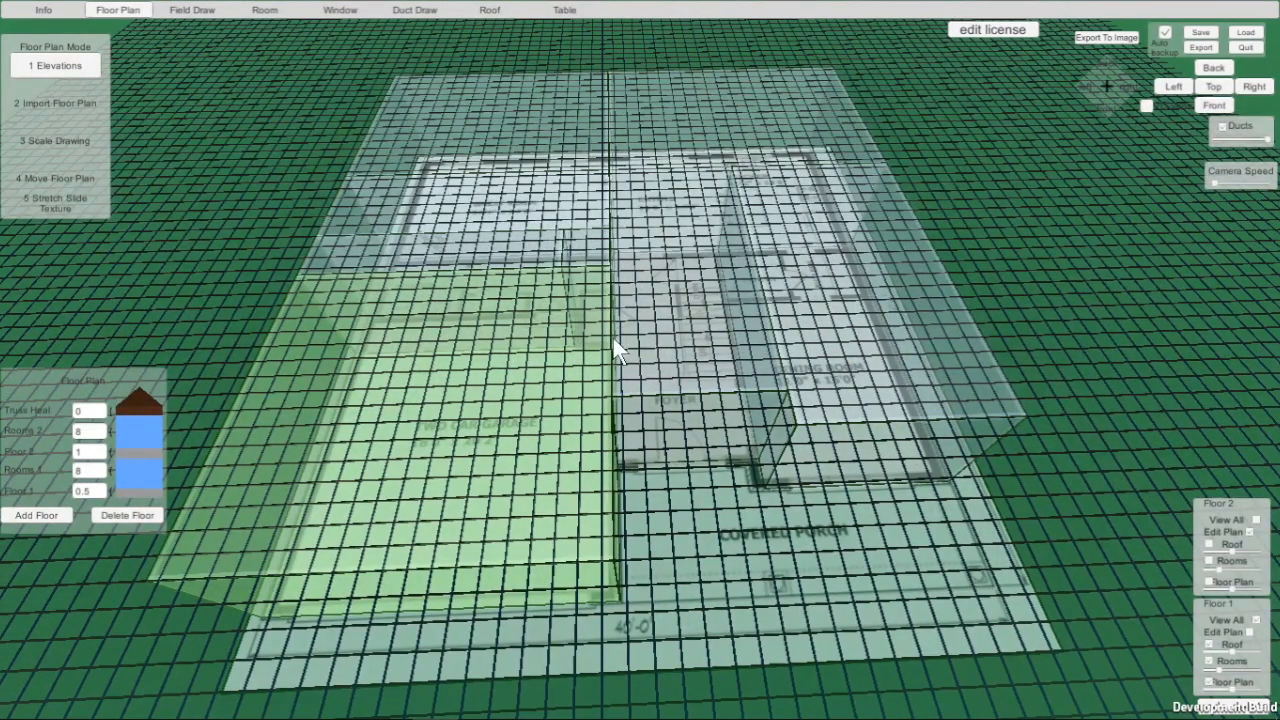
mouse_move(676, 422)
middle_mouse_down()
mouse_move(662, 420)
mouse_move(673, 410)
middle_mouse_up()
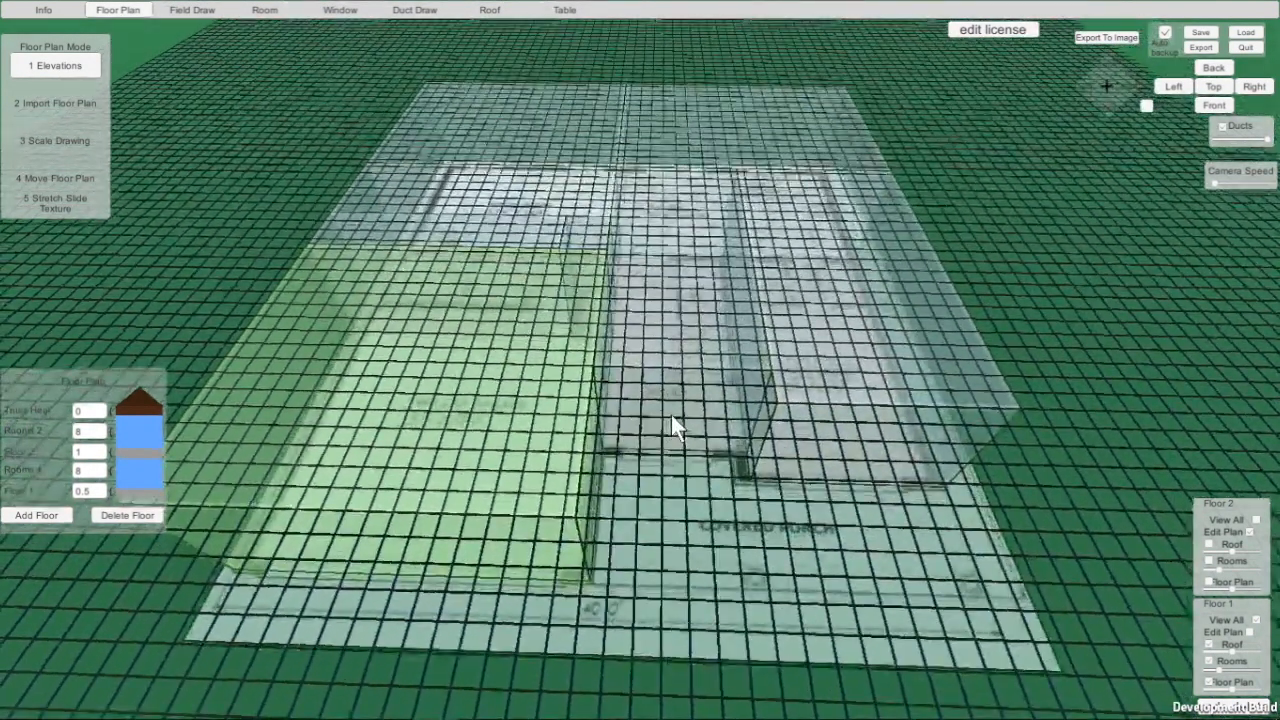
left_click(63, 104)
scroll(464, 413, "down", 7)
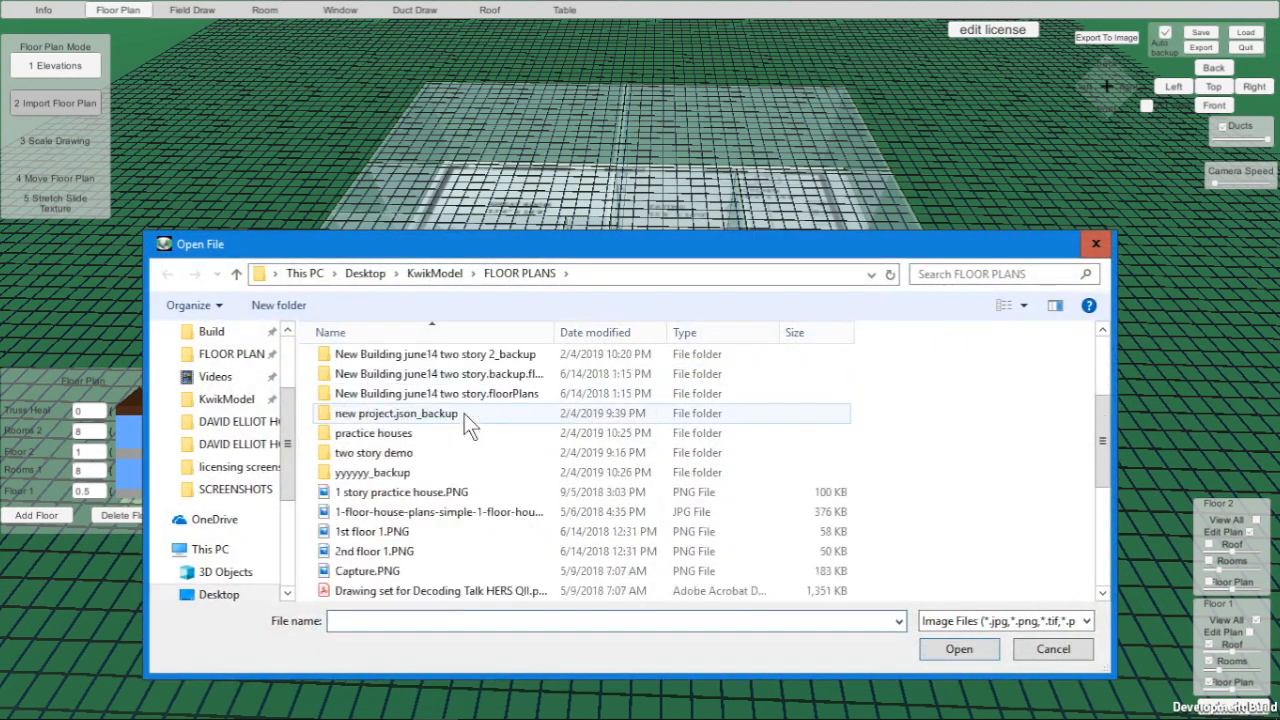
scroll(464, 413, "down", 1)
double_click(408, 530)
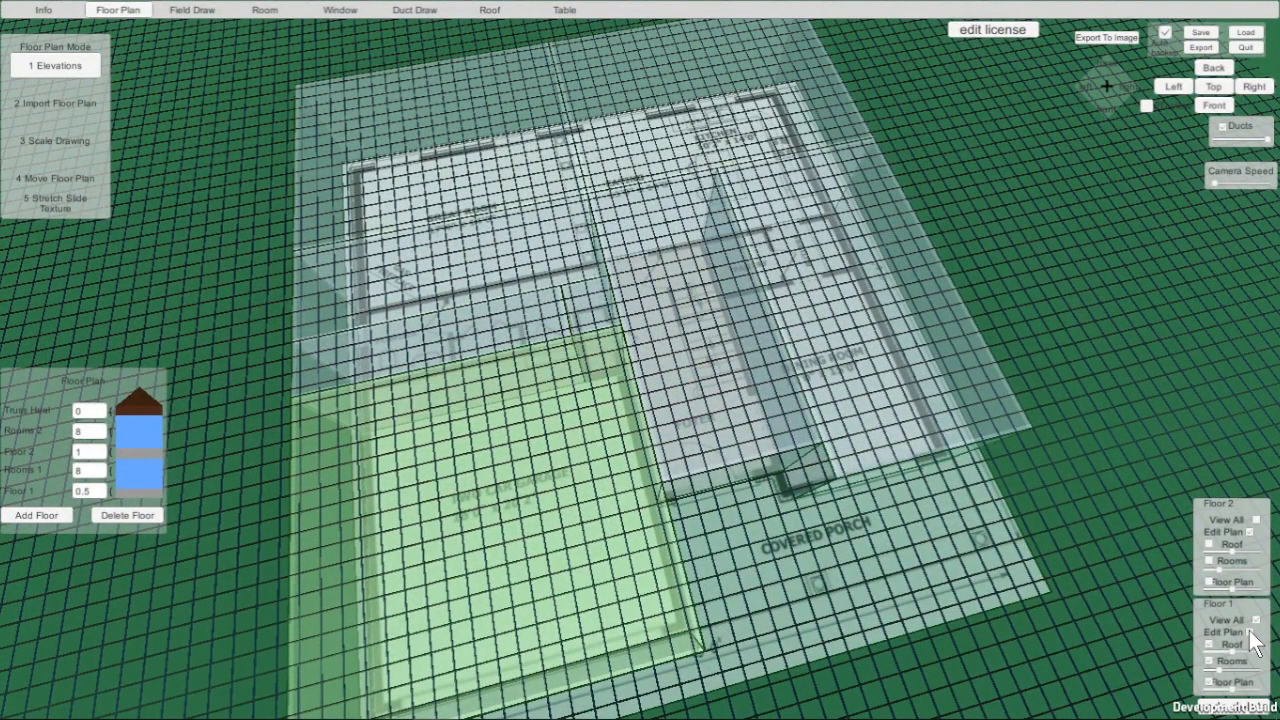
left_click(1250, 532)
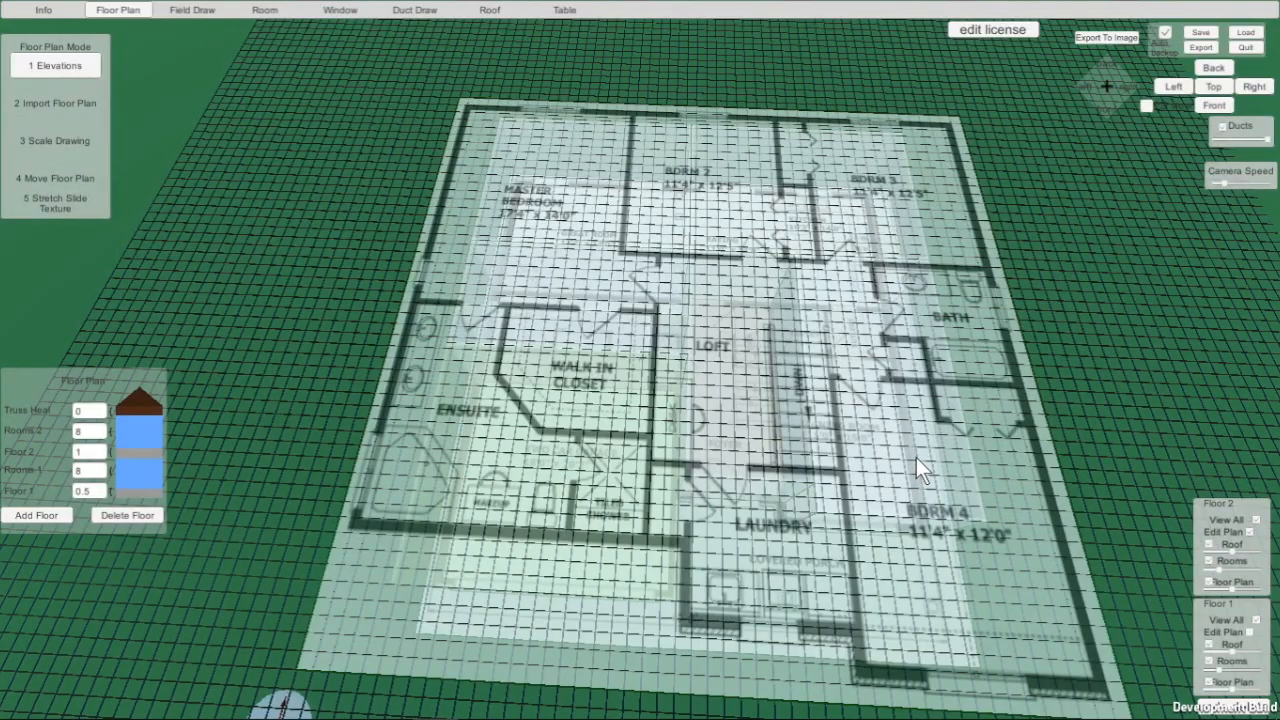
- Begin scaling the second-floor plan and place the back end of the depth measurement on the outer wall at Bedroom 3
mouse_move(916, 457)
right_mouse_down()
mouse_move(910, 391)
mouse_move(910, 448)
right_mouse_up()
right_click_drag(859, 413, 335, 447)
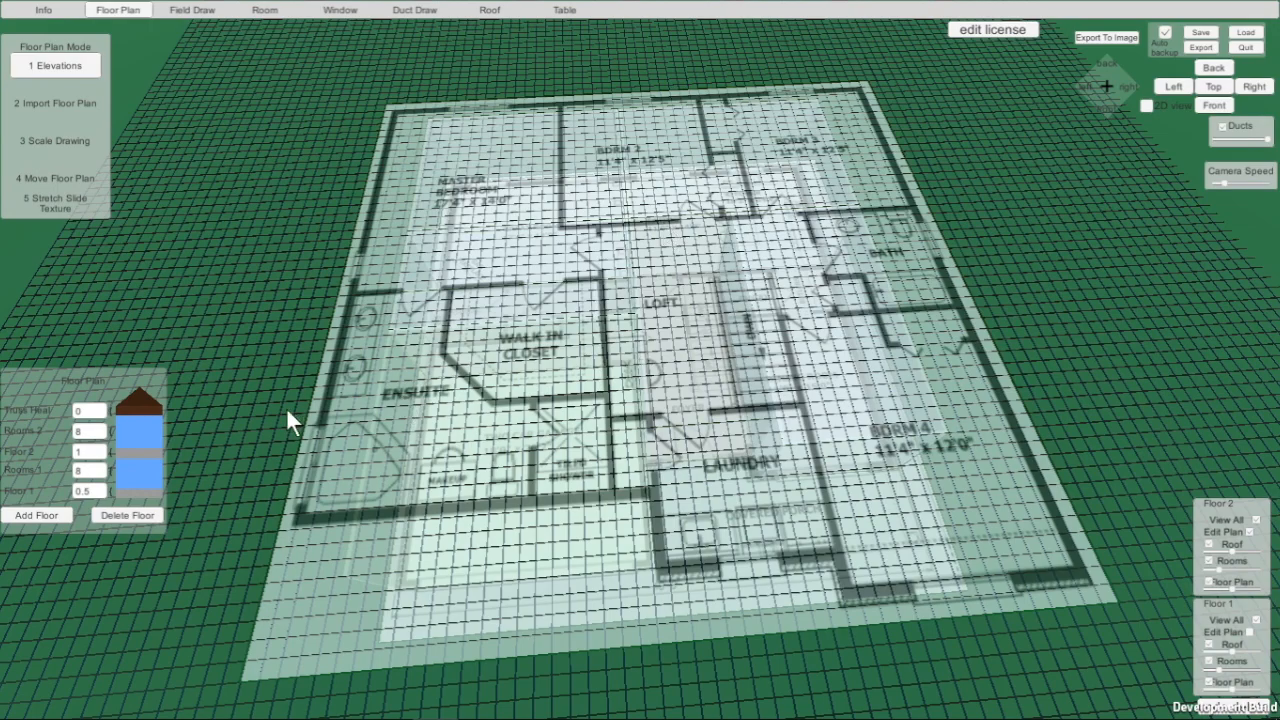
left_click(65, 139)
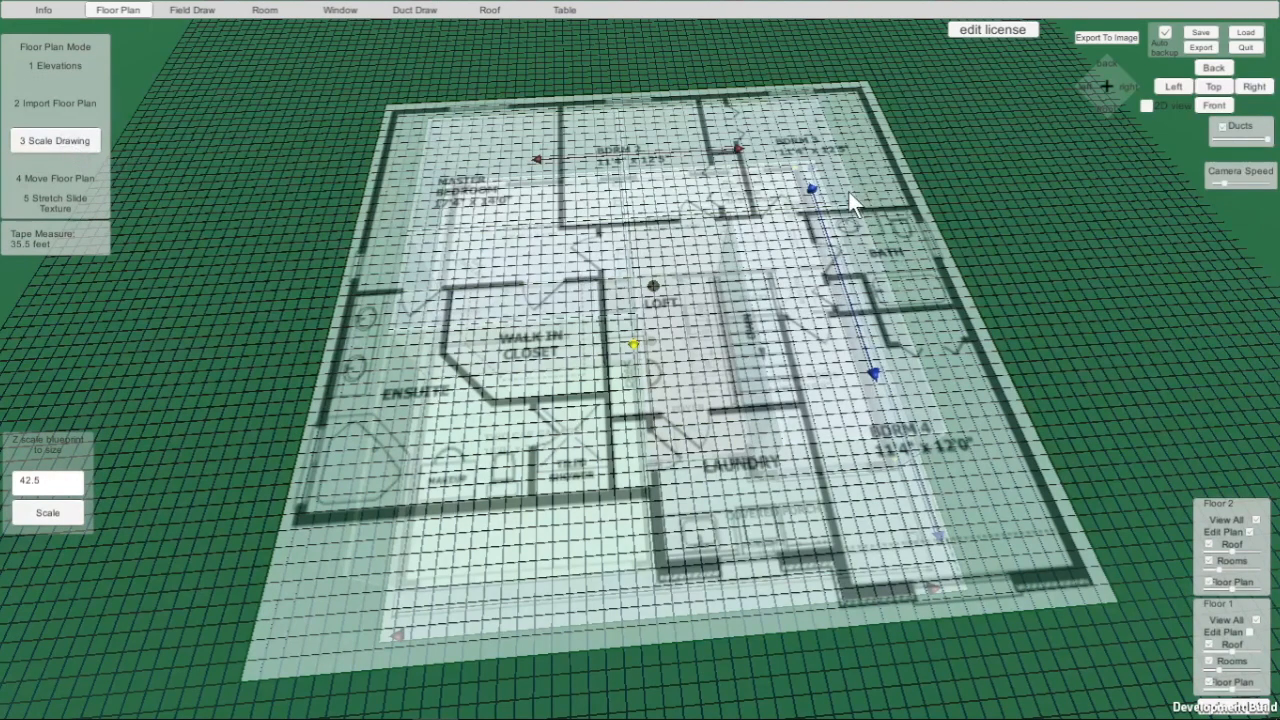
left_click_drag(811, 188, 766, 91)
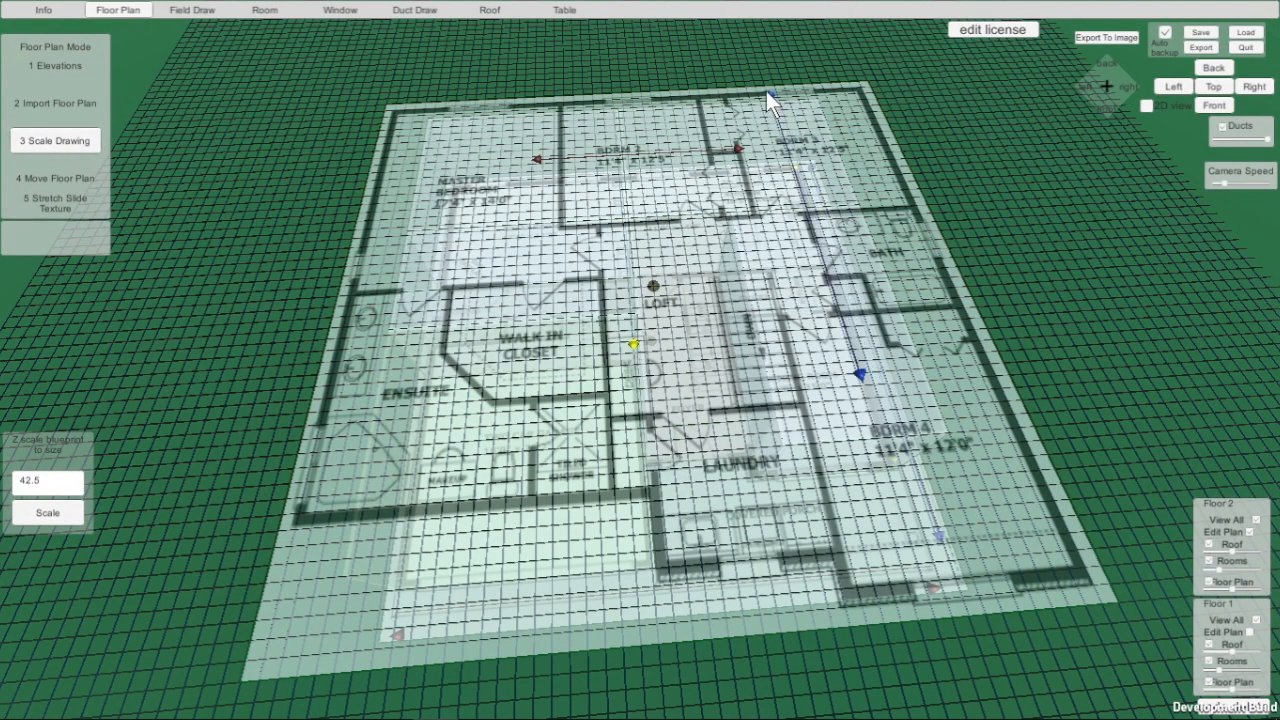
left_click(1212, 87)
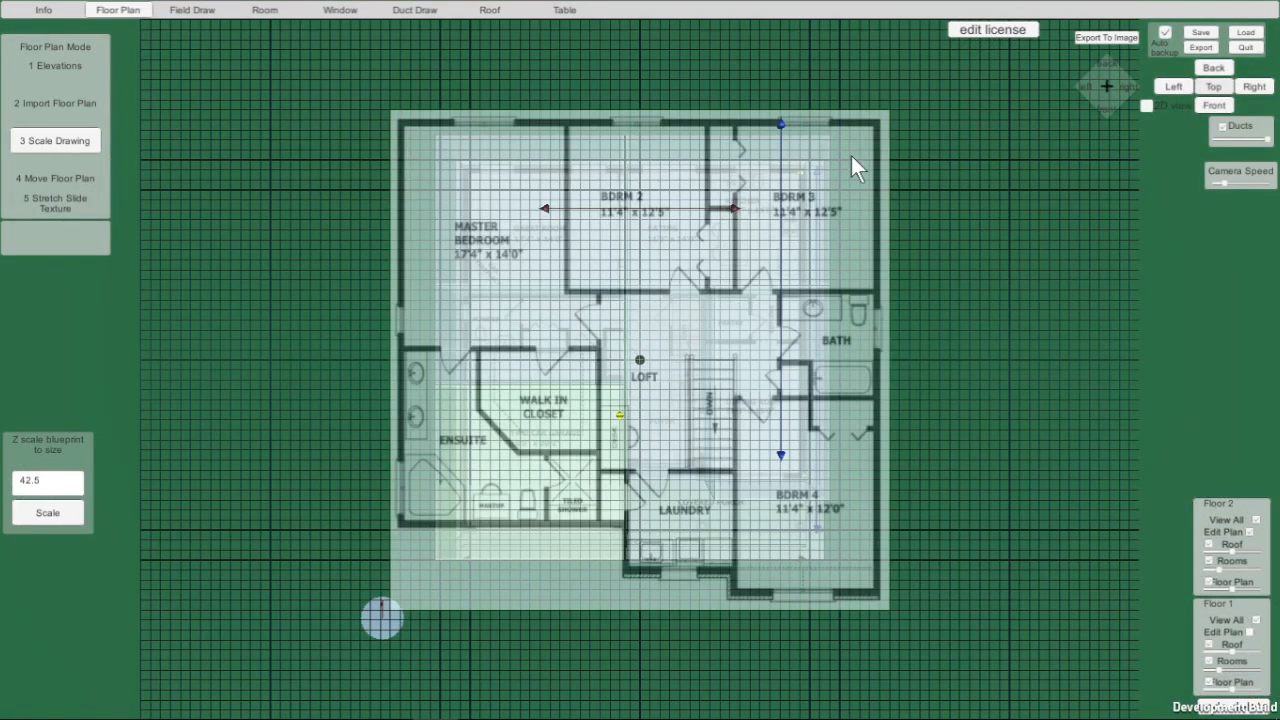
scroll(778, 116, "up", 6)
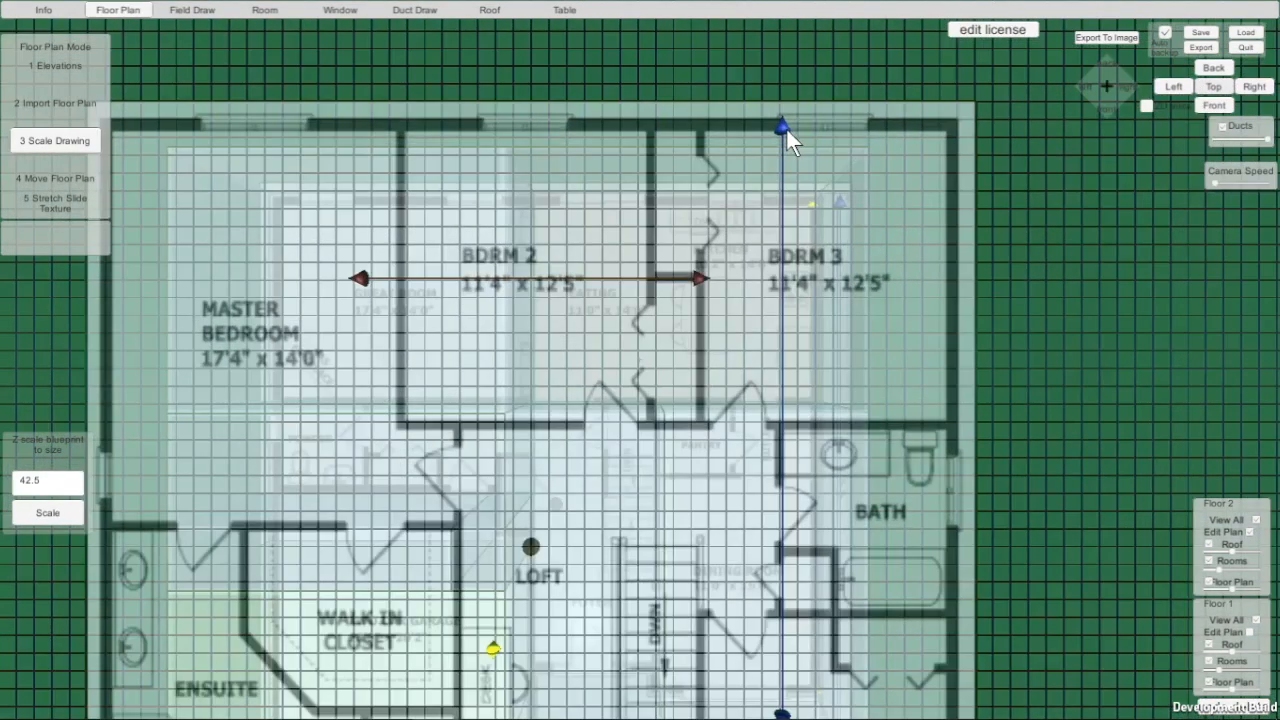
scroll(785, 126, "up", 3)
left_click_drag(780, 125, 766, 123)
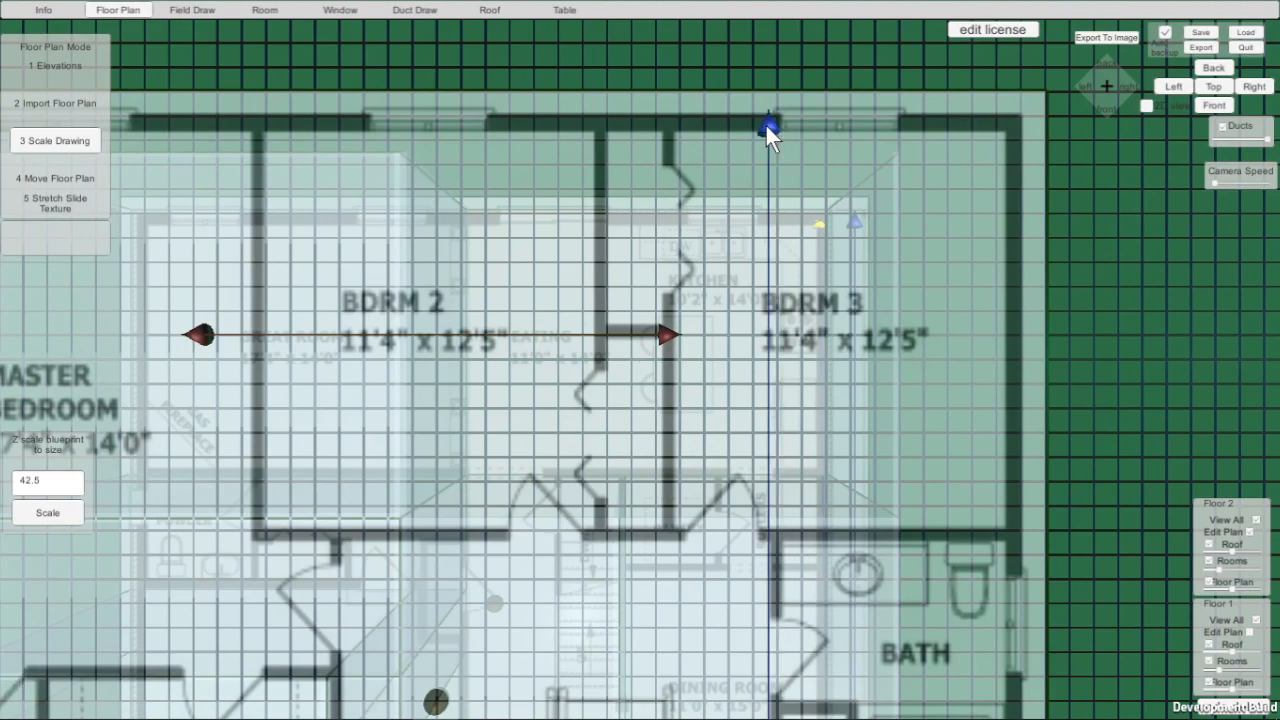
- Place the front end of the depth measurement on the outer front wall of Bedroom 4
scroll(836, 400, "down", 2)
scroll(866, 595, "down", 1)
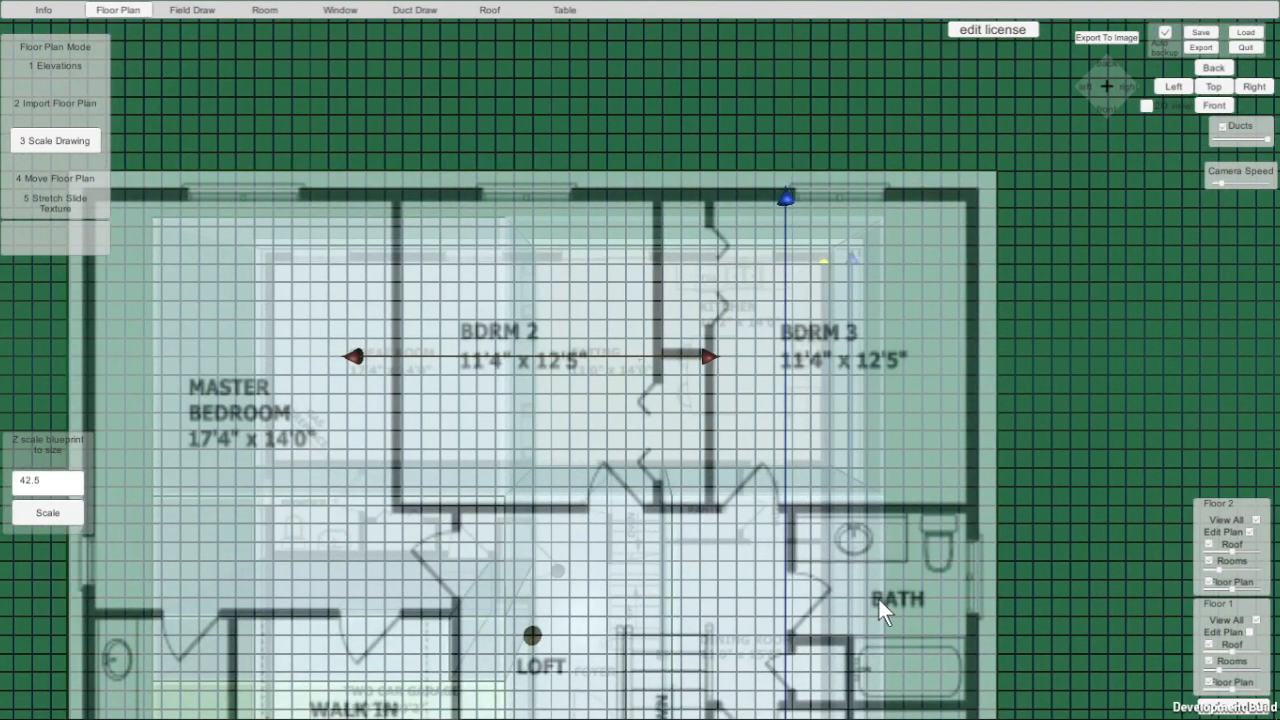
mouse_move(871, 614)
middle_mouse_down()
mouse_move(873, 328)
mouse_move(822, 170)
middle_mouse_up()
scroll(835, 468, "down", 2)
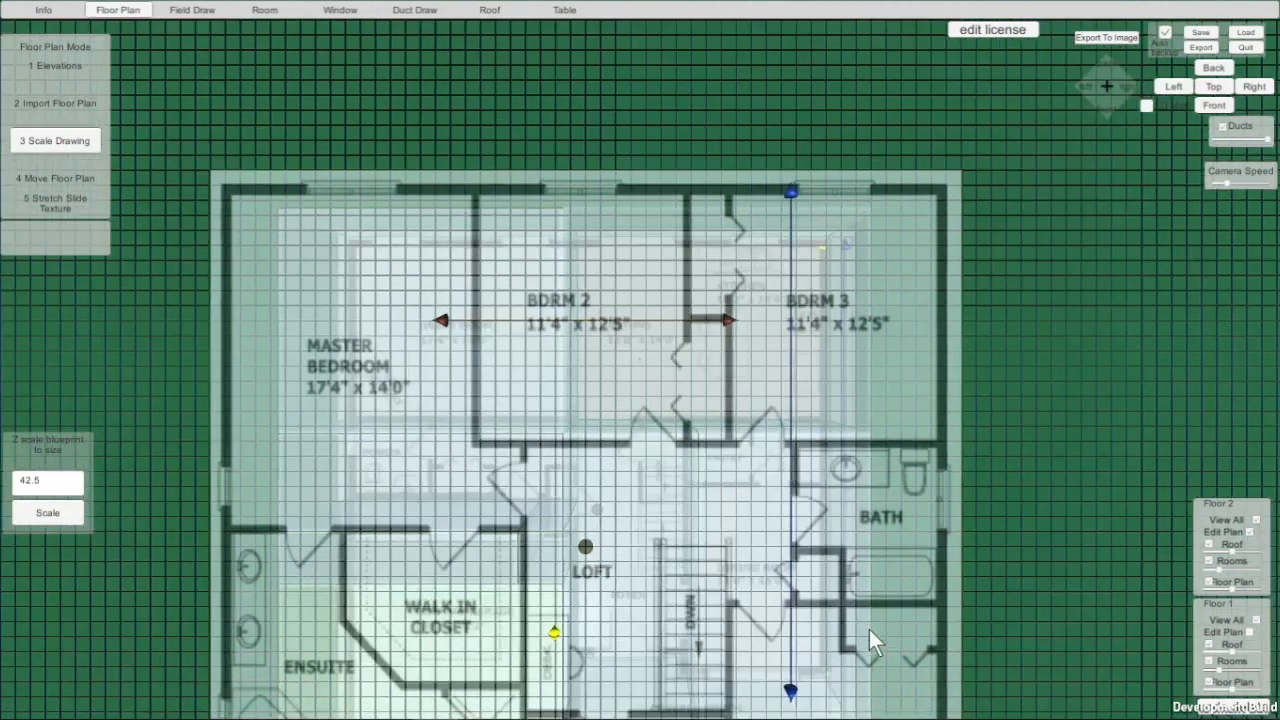
middle_click_drag(869, 629, 865, 127)
scroll(868, 617, "up", 1)
middle_click_drag(860, 708, 867, 125)
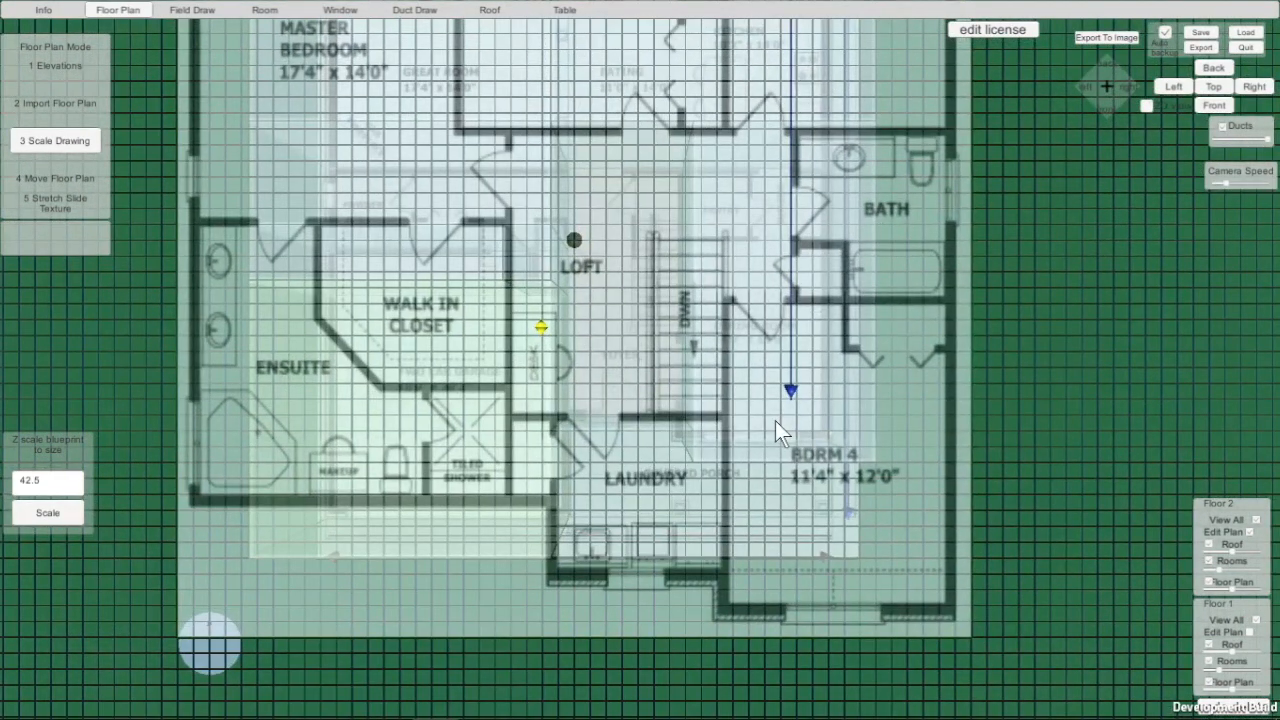
left_click(781, 606)
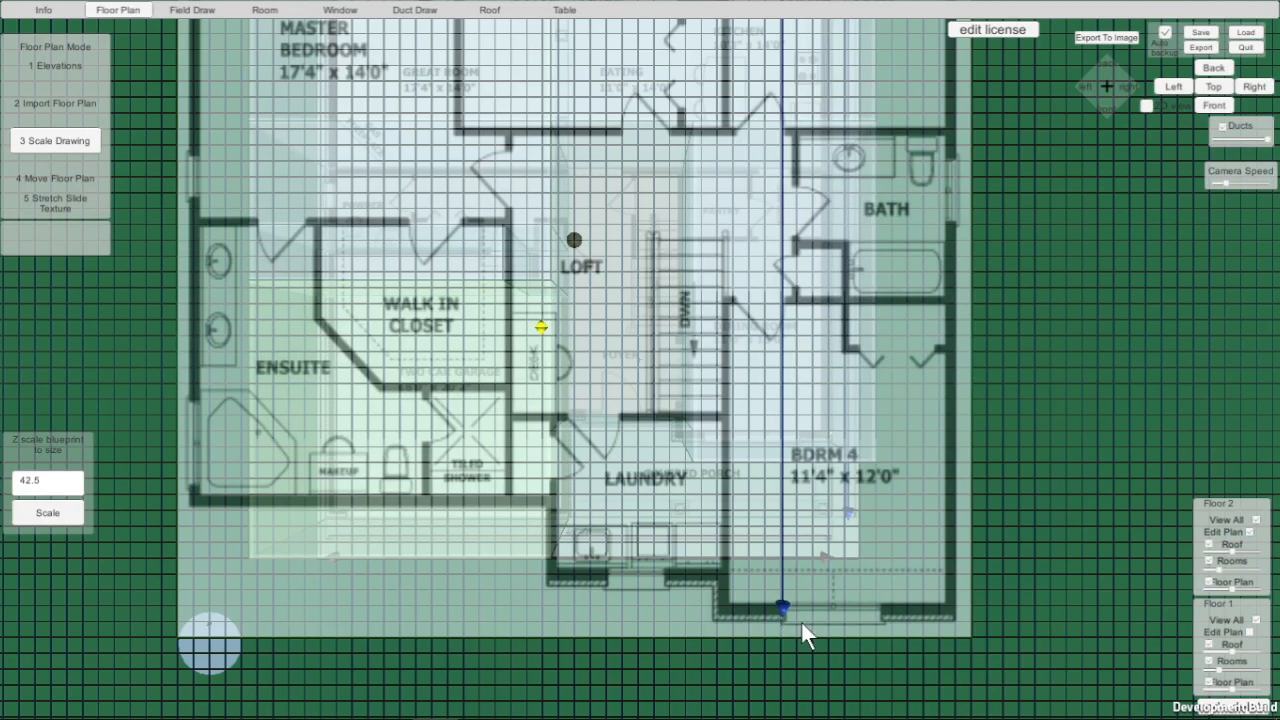
- Scale the second-floor plan in Z so the measured depth equals 35.5
middle_click_drag(888, 572, 793, 87)
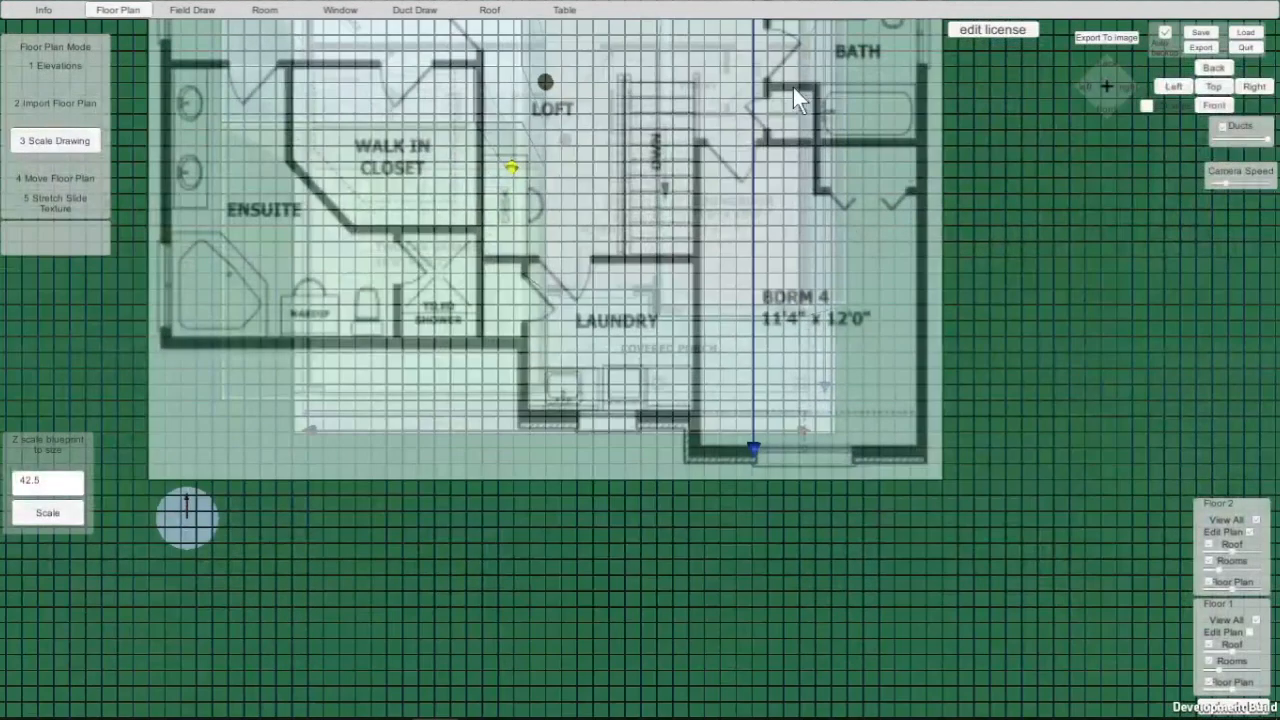
middle_click_drag(784, 415, 631, 65)
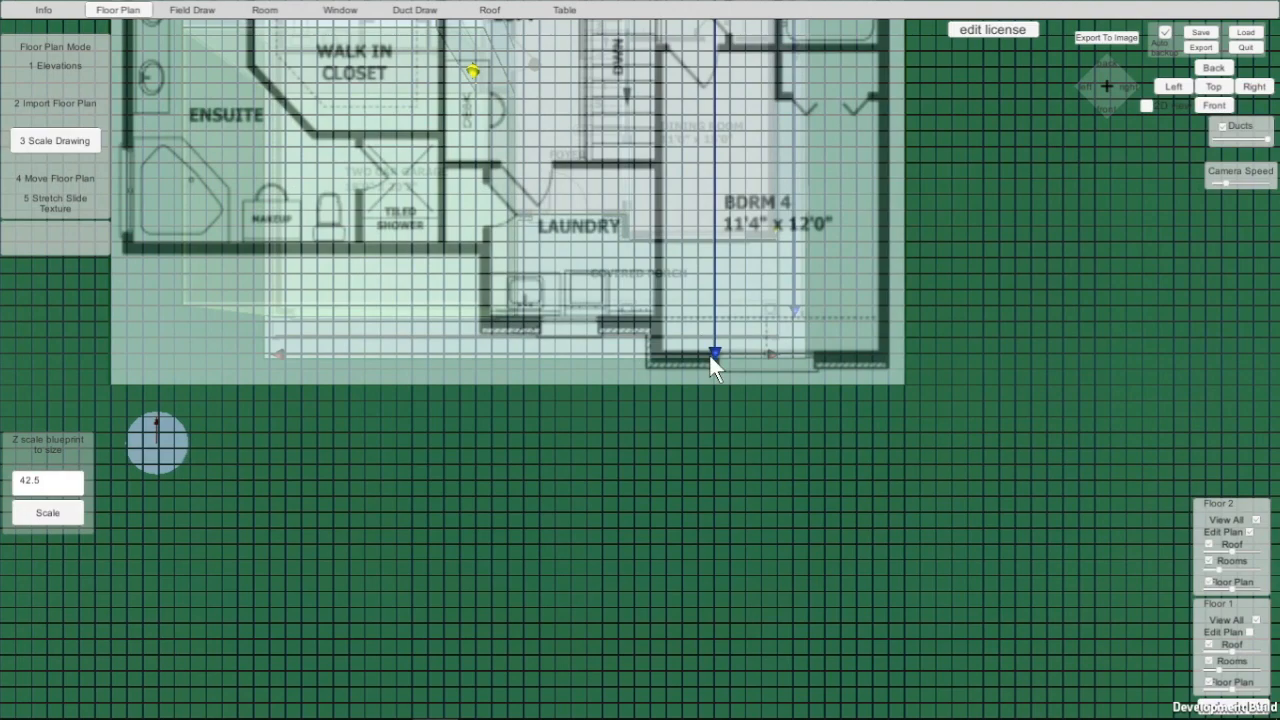
left_click(60, 482)
left_click(60, 511)
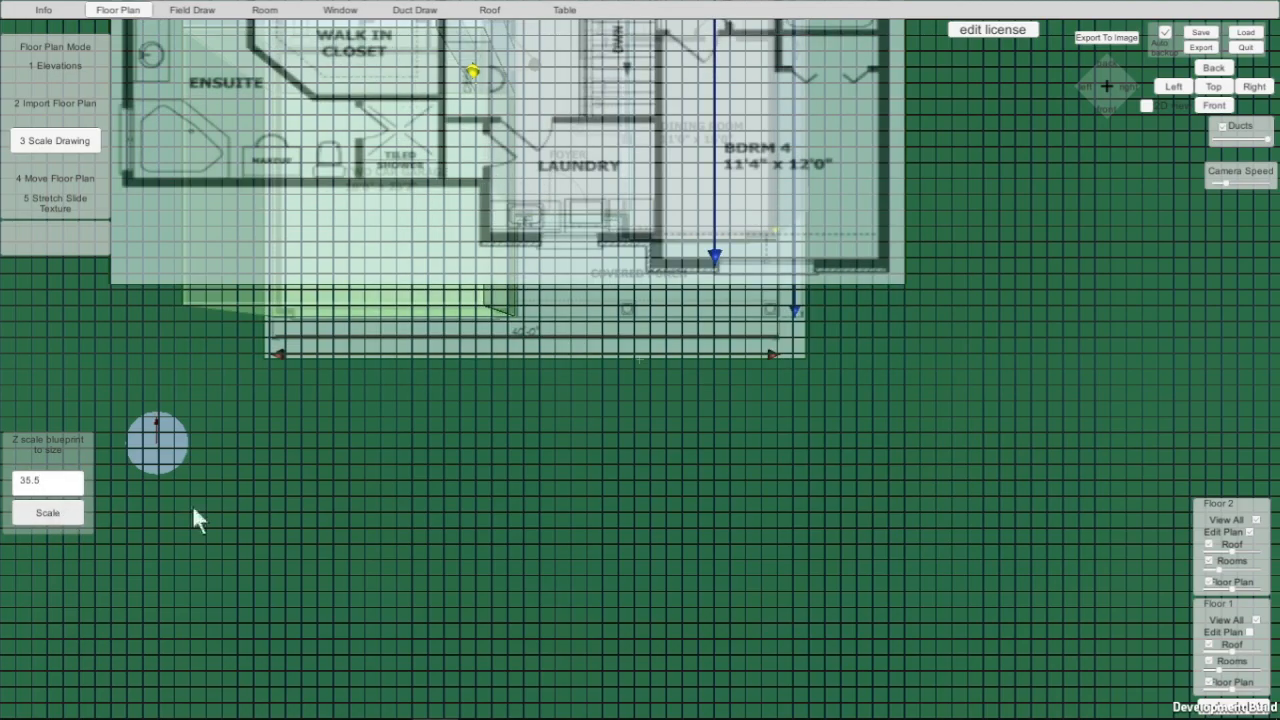
- Stretch the width measurement between the second-floor plan's two outer side walls and scale the plan in X to 40
scroll(522, 412, "down", 5)
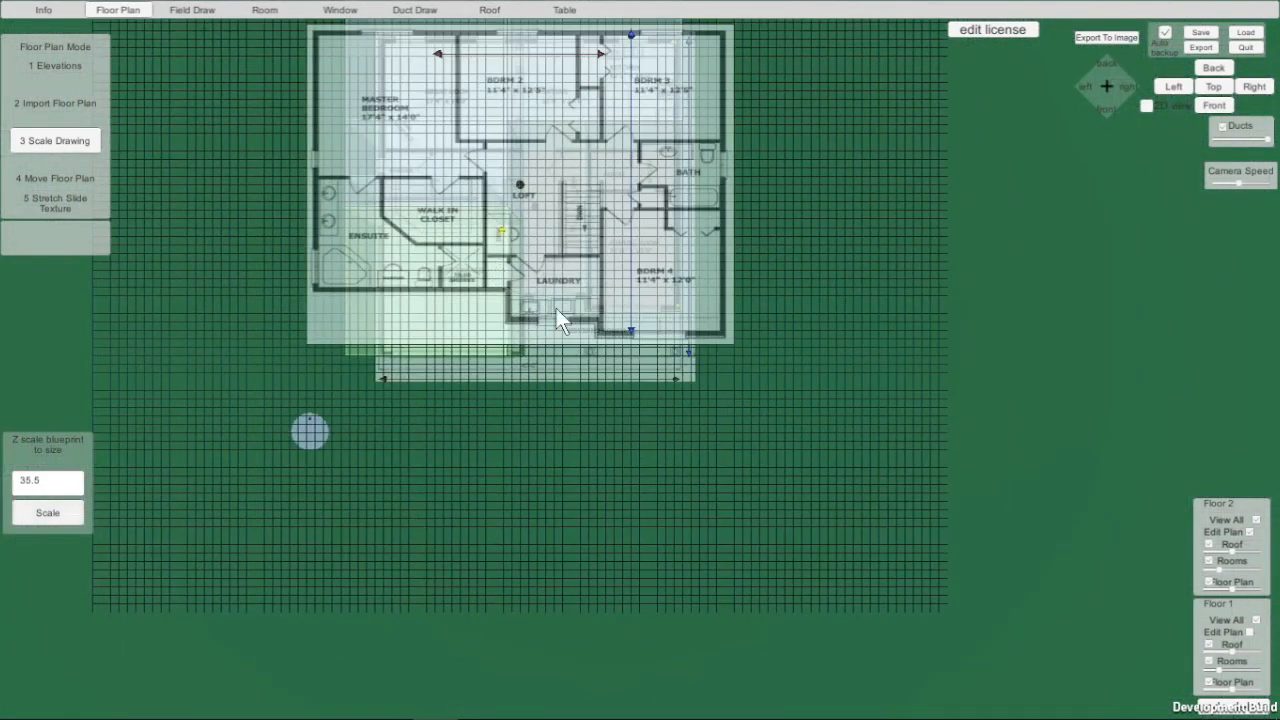
middle_click_drag(512, 445, 560, 488)
scroll(677, 244, "up", 5)
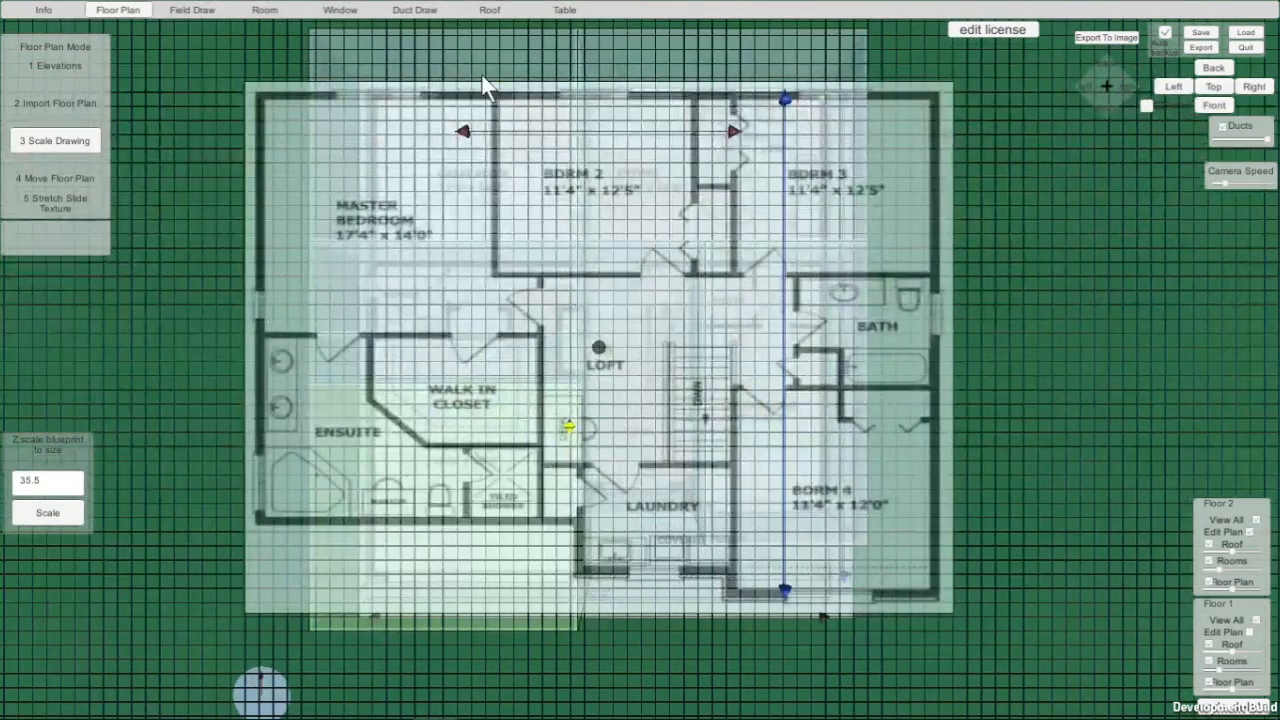
left_click_drag(463, 130, 271, 120)
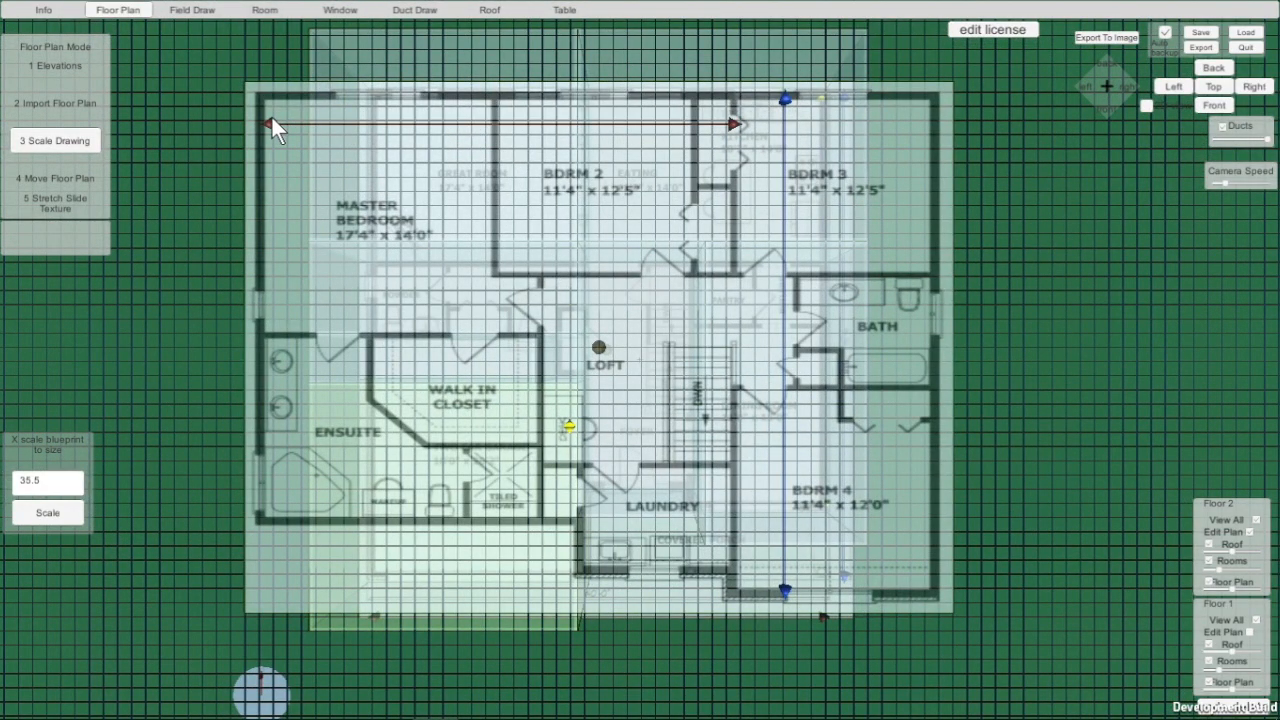
left_click_drag(729, 122, 905, 124)
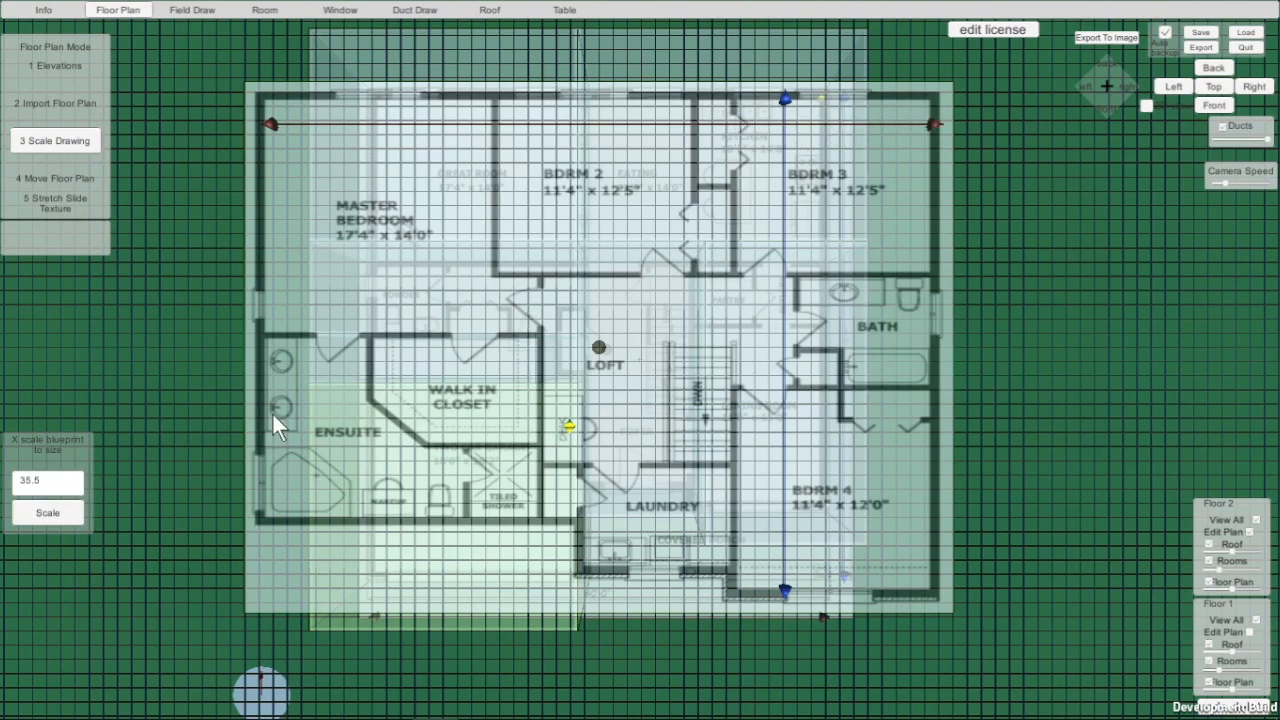
left_click(69, 478)
type("40")
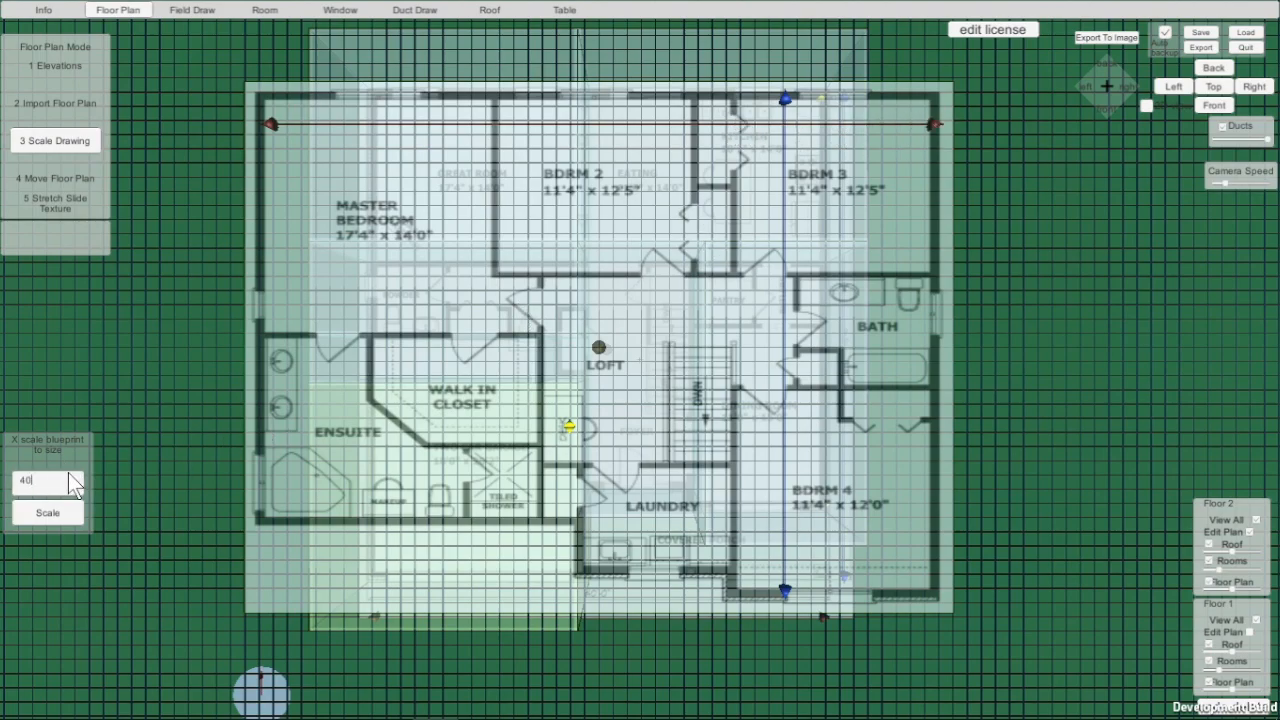
key("Return")
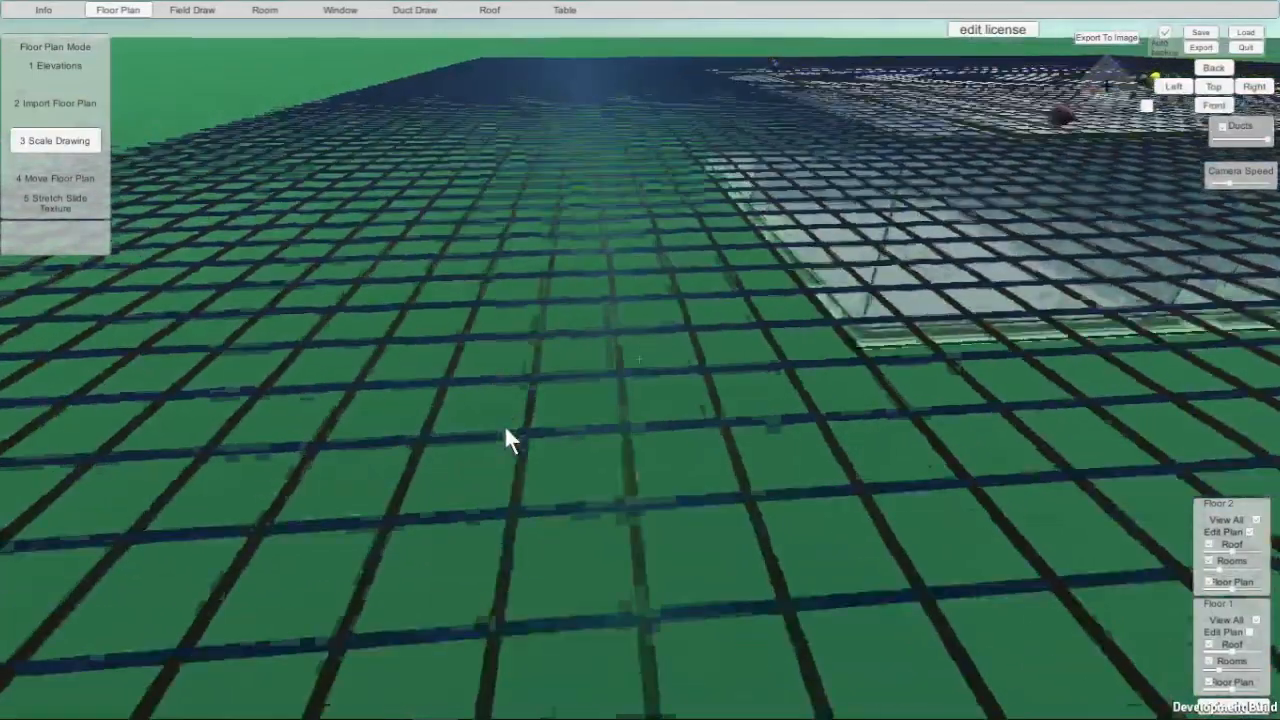
- Move the second-floor plan so the master bedroom's outer corner lines up with the first-floor room block corner, and dismiss the development console
key("s")
right_click_drag(506, 428, 425, 504)
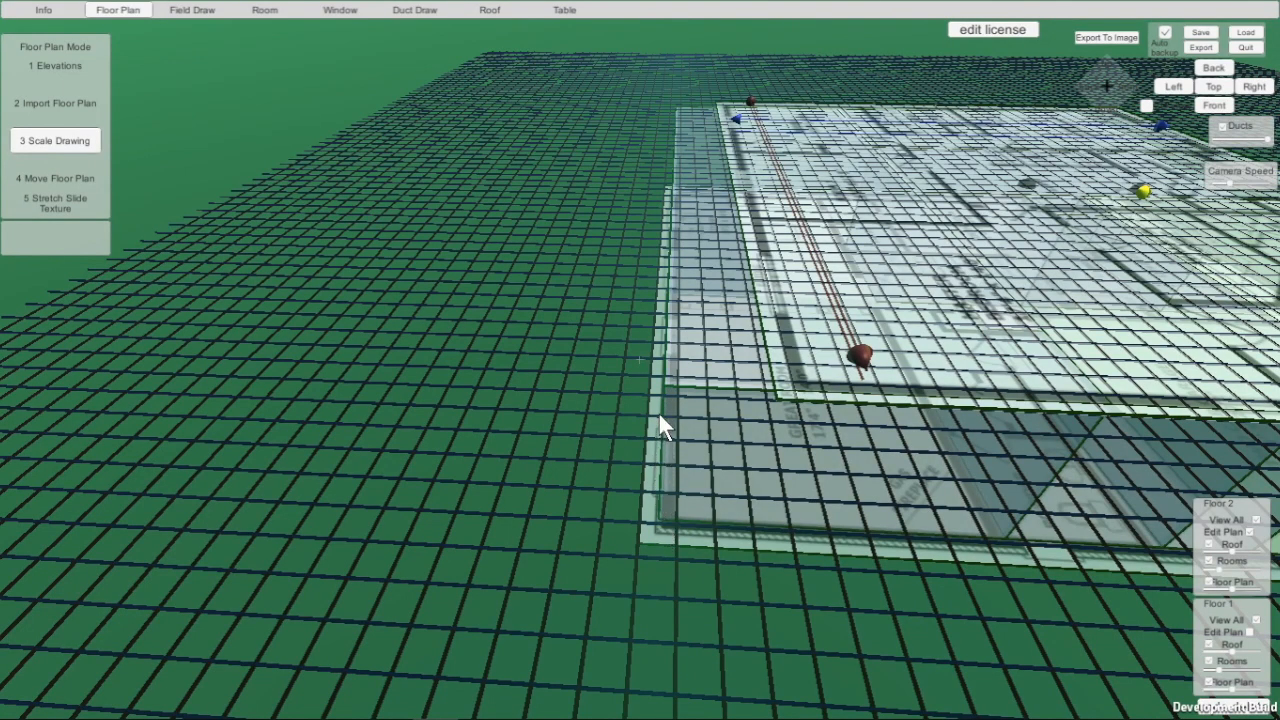
left_click(62, 183)
left_click_drag(833, 384, 760, 391)
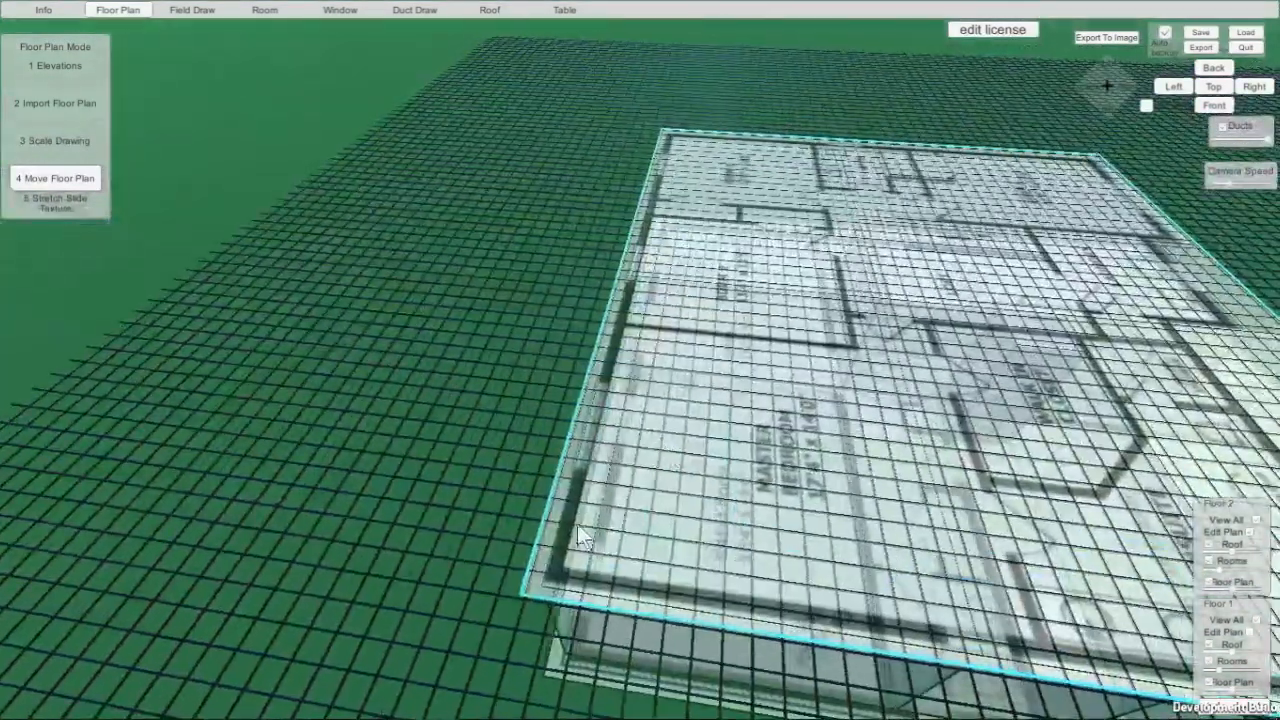
scroll(564, 564, "up", 6)
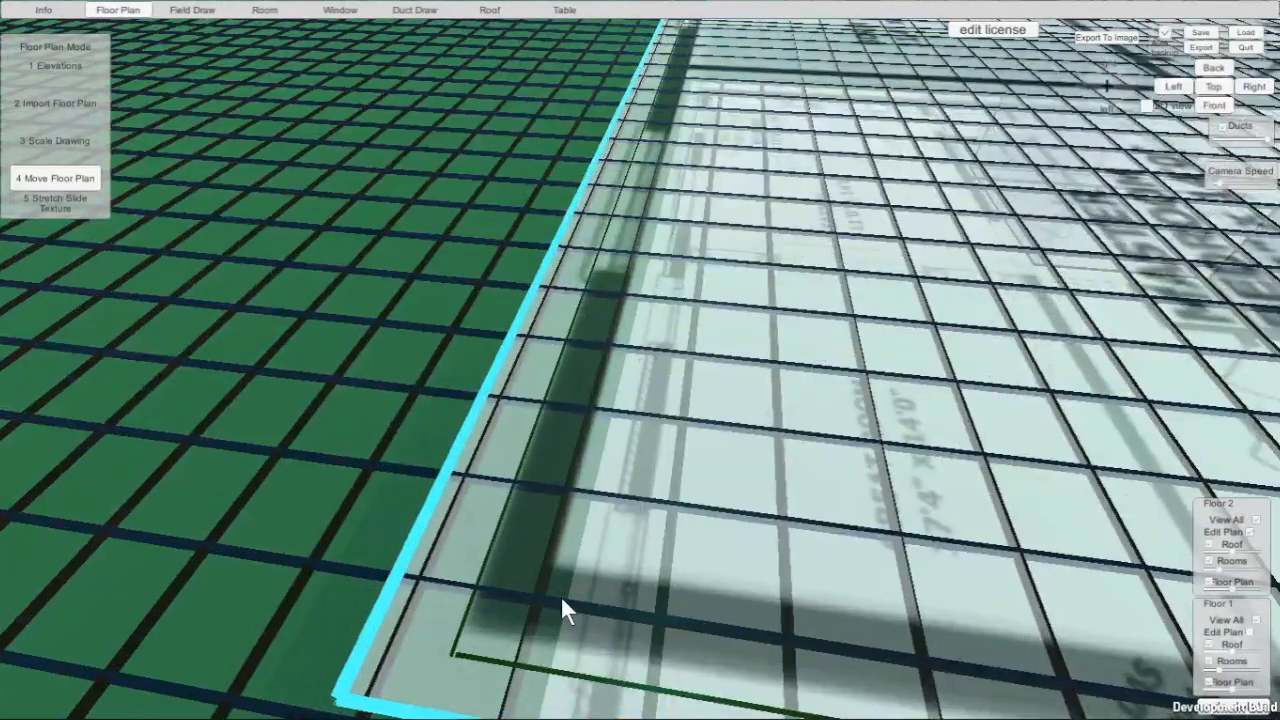
mouse_move(575, 632)
left_mouse_down()
mouse_move(603, 575)
mouse_move(592, 600)
mouse_move(640, 546)
mouse_move(586, 537)
mouse_move(560, 648)
left_mouse_up()
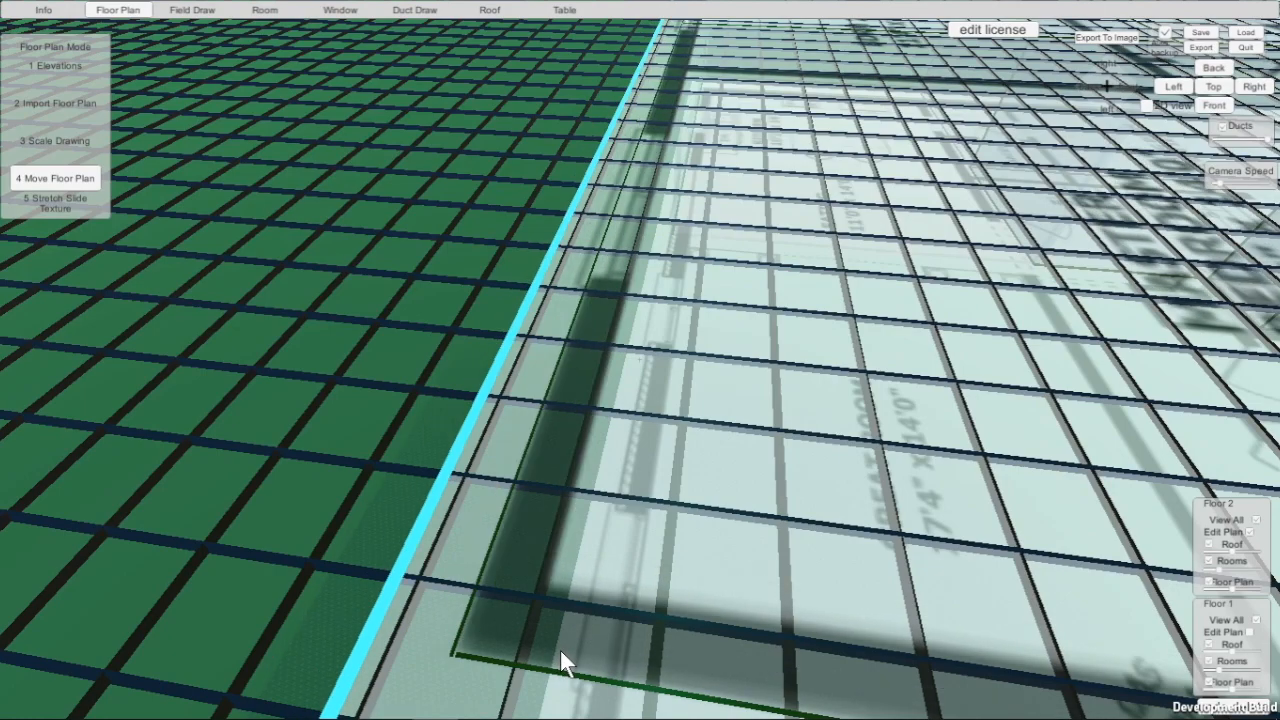
left_click(370, 558)
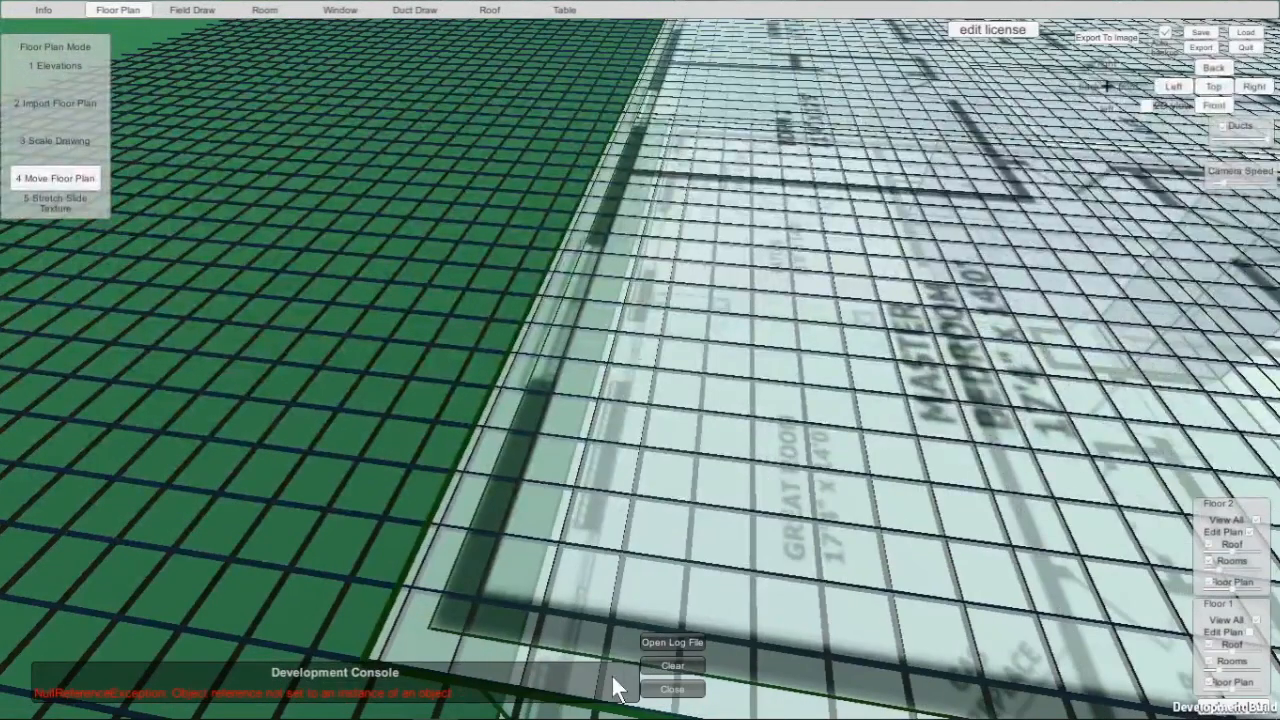
left_click(662, 690)
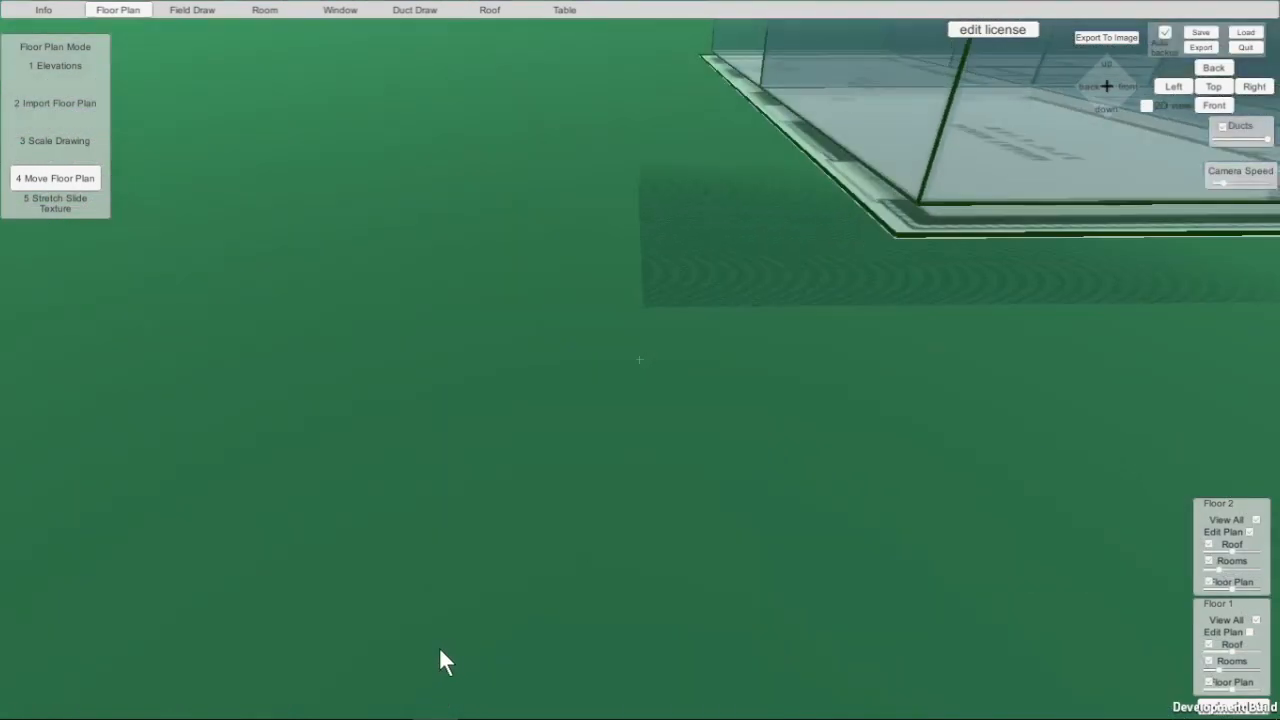
- Shift the second-floor plan slightly outward at its Bedroom 3 corner, over the kitchen corner of the first floor
key("w")
middle_click_drag(864, 455, 80, 303)
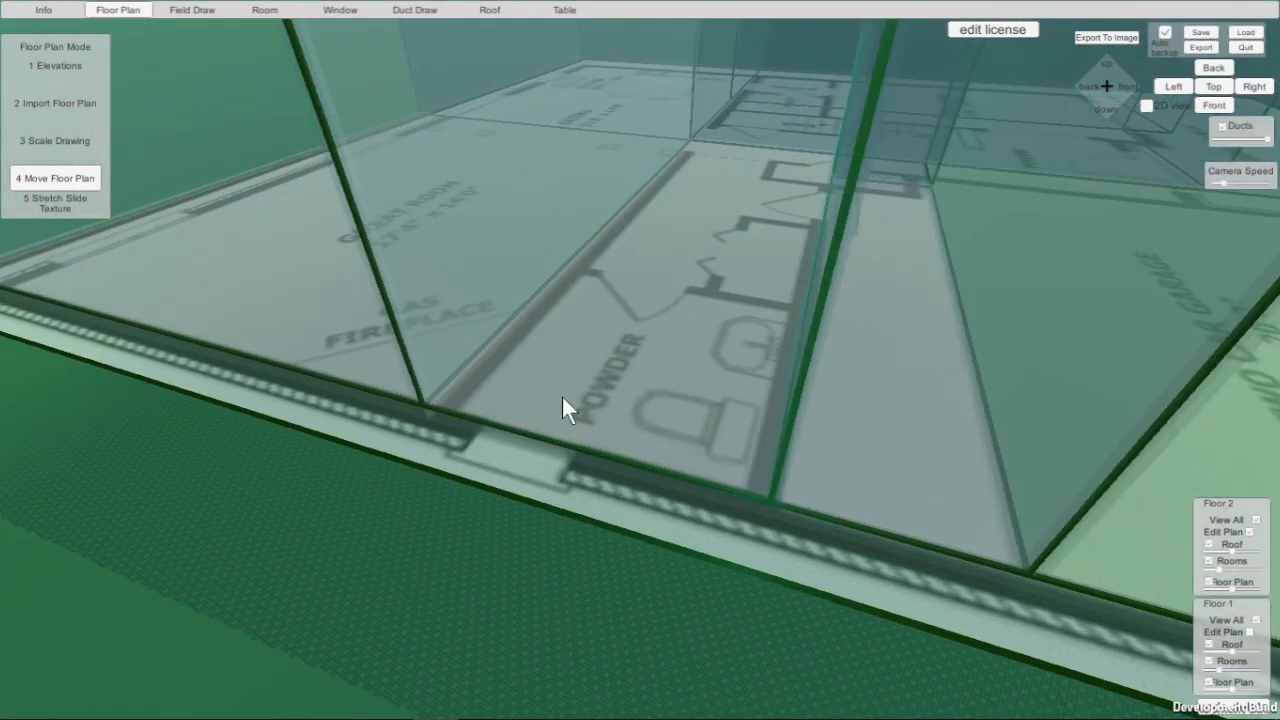
middle_click_drag(695, 370, 80, 260)
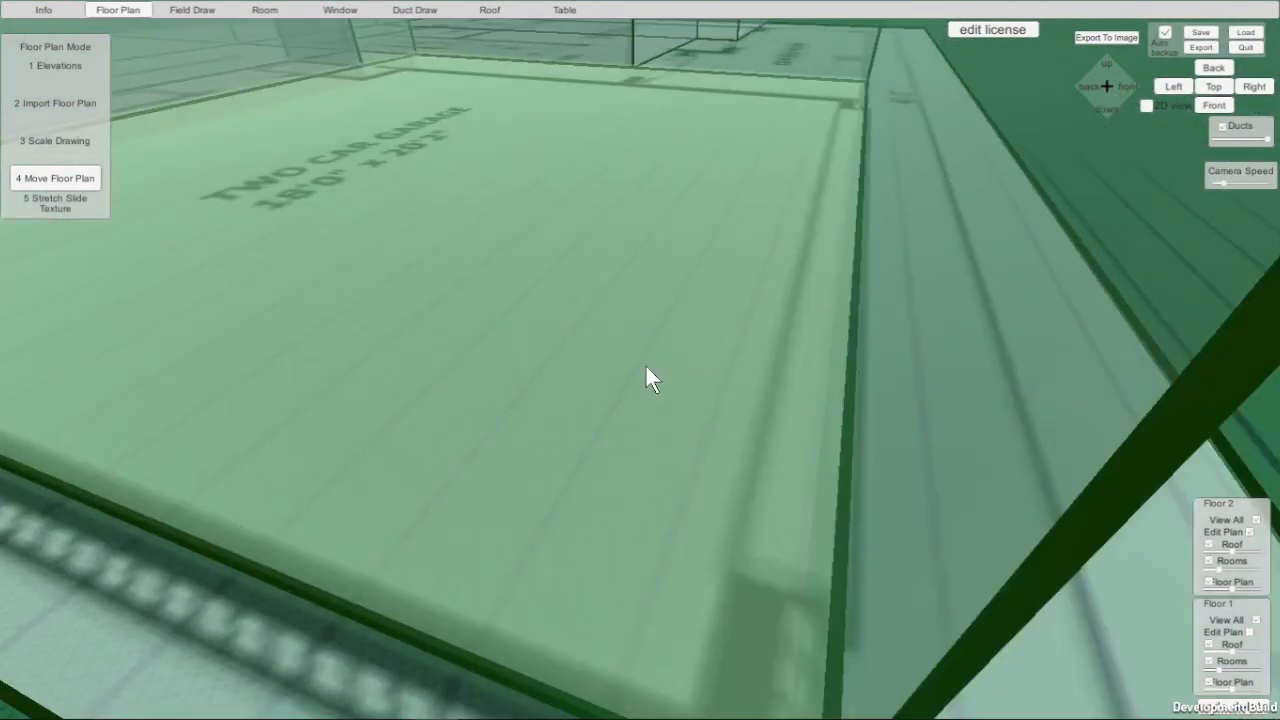
scroll(645, 364, "down", 3)
right_click_drag(631, 283, 660, 298)
scroll(660, 299, "down", 6)
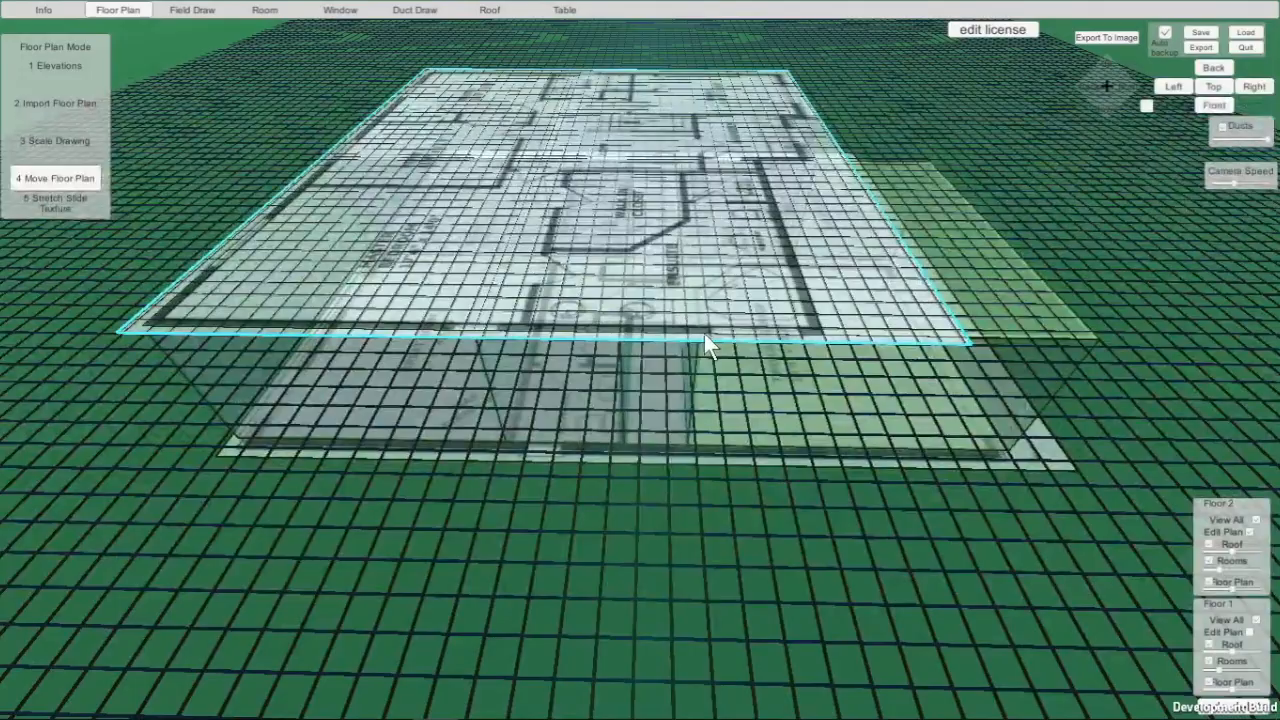
right_click_drag(639, 335, 742, 334)
scroll(540, 340, "up", 6)
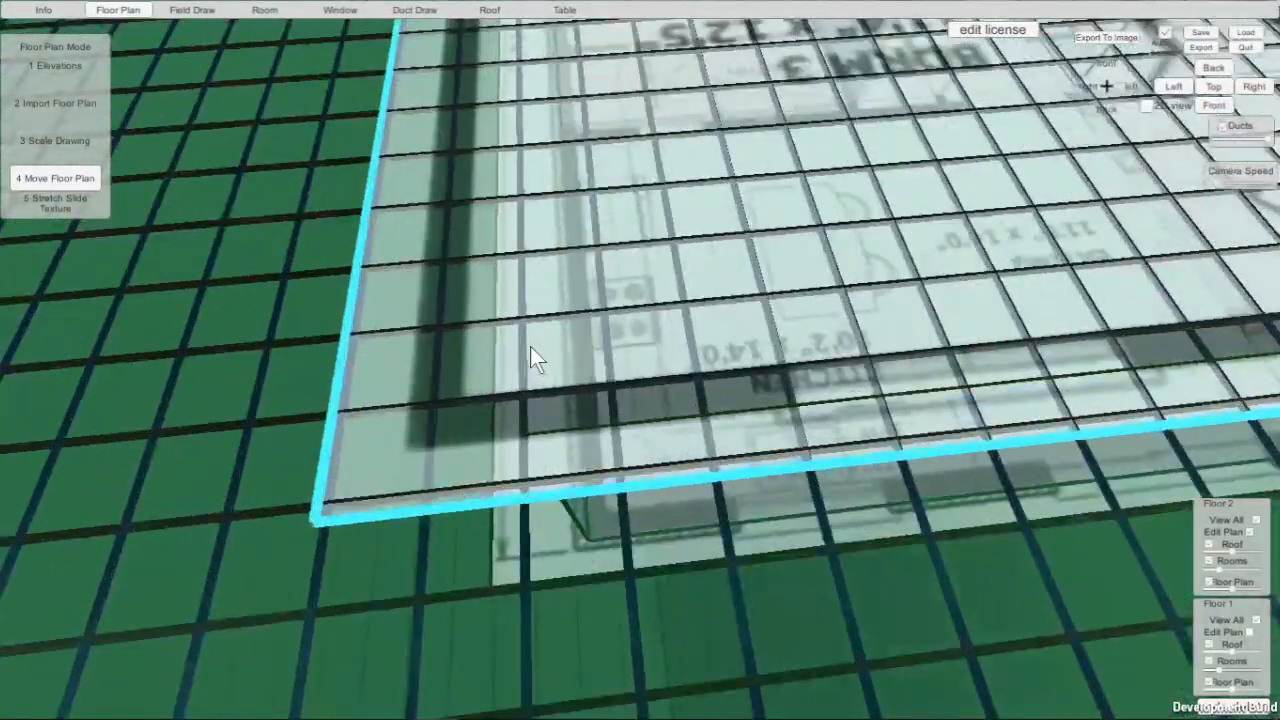
scroll(530, 346, "up", 1)
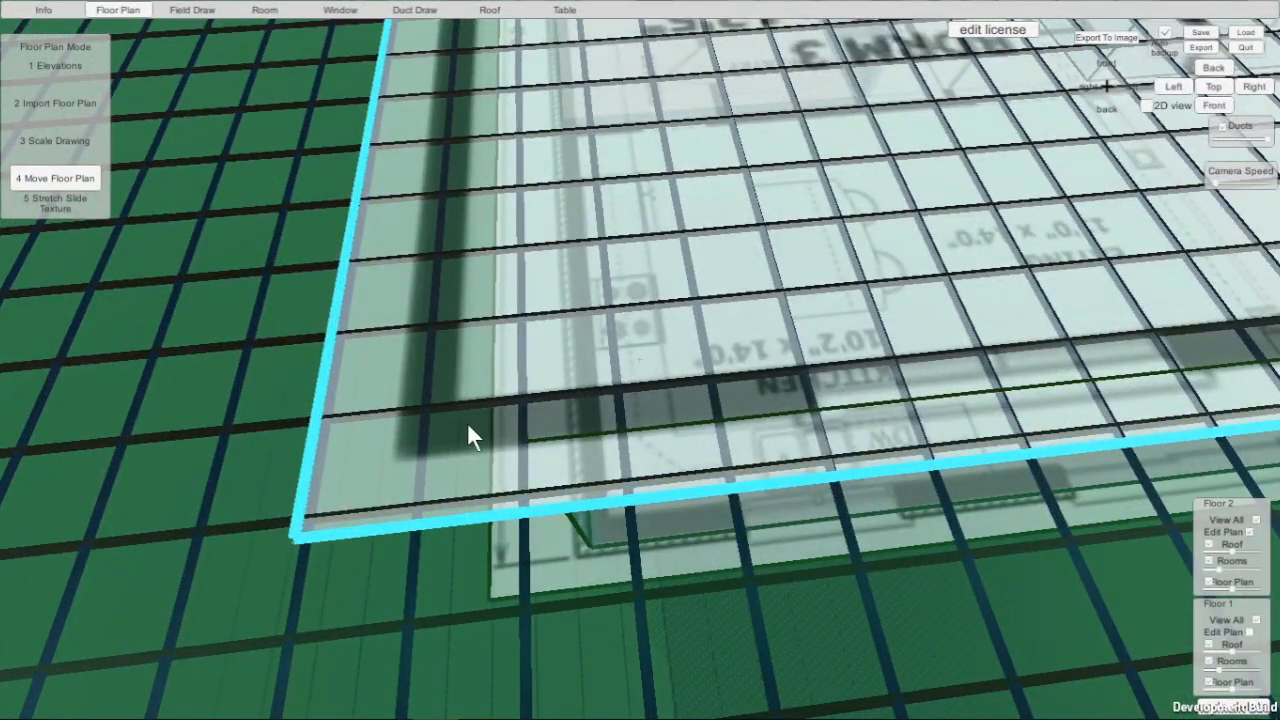
mouse_move(460, 465)
left_mouse_down()
mouse_move(478, 465)
mouse_move(446, 467)
left_mouse_up()
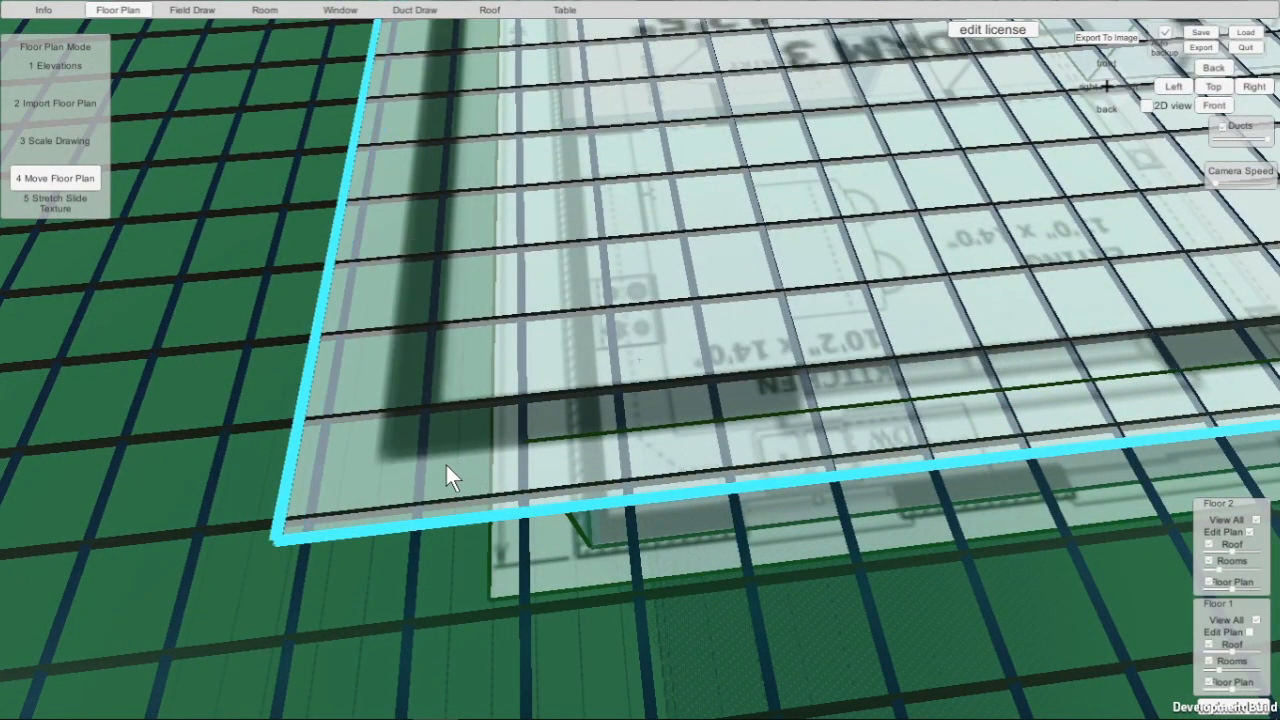
- Examine how the second-floor plan's back wall lines up with the first-floor plan from Bedroom 3 to the master bedroom
scroll(574, 447, "down", 1)
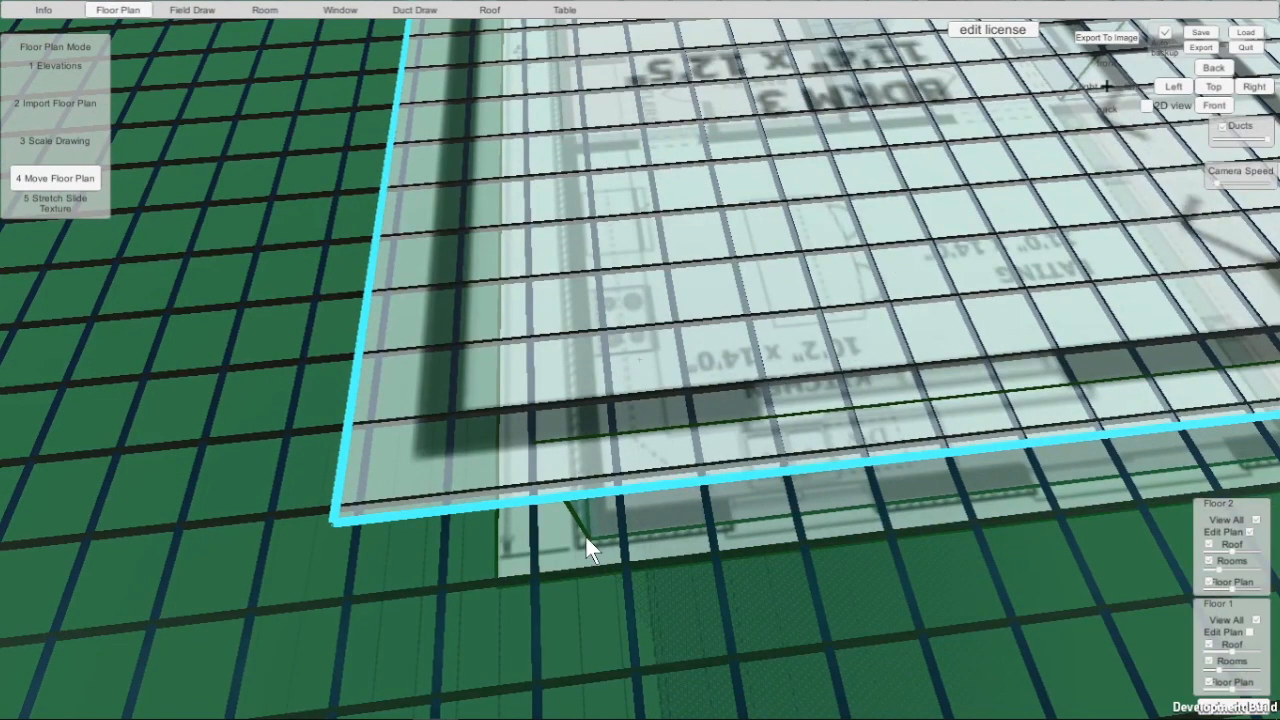
middle_click_drag(550, 532, 282, 527)
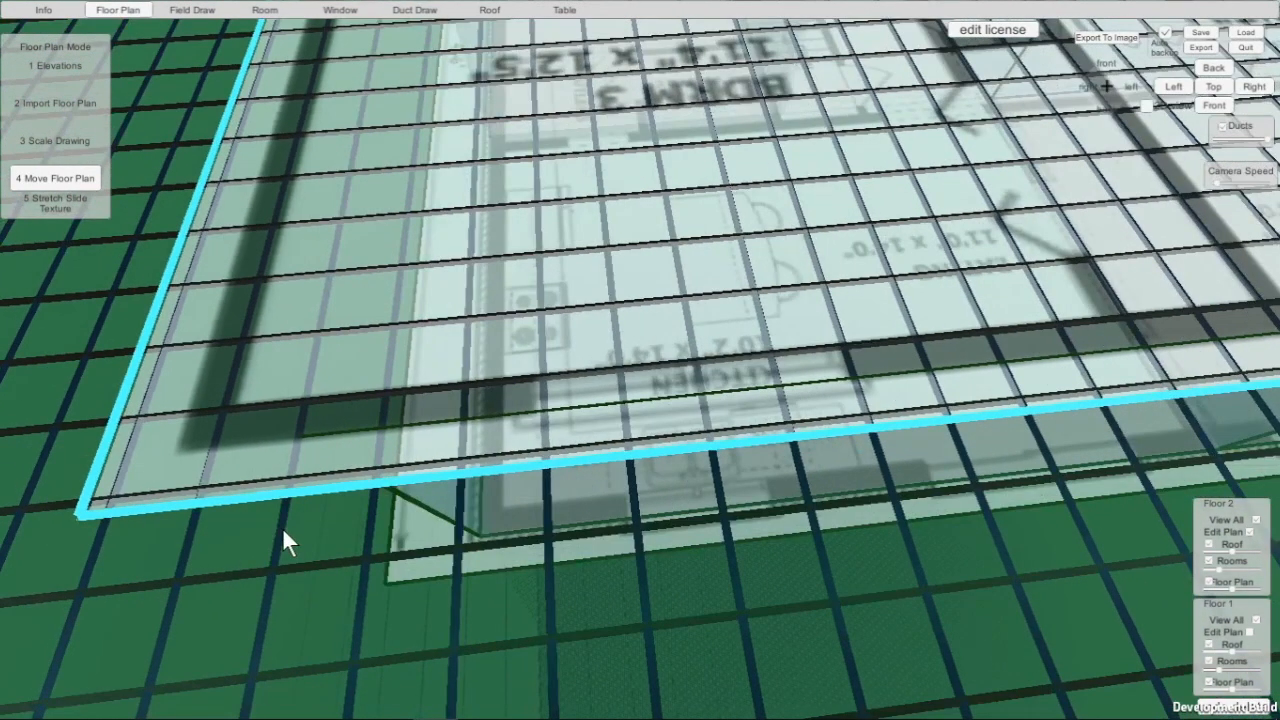
scroll(325, 511, "down", 2)
scroll(330, 508, "down", 5)
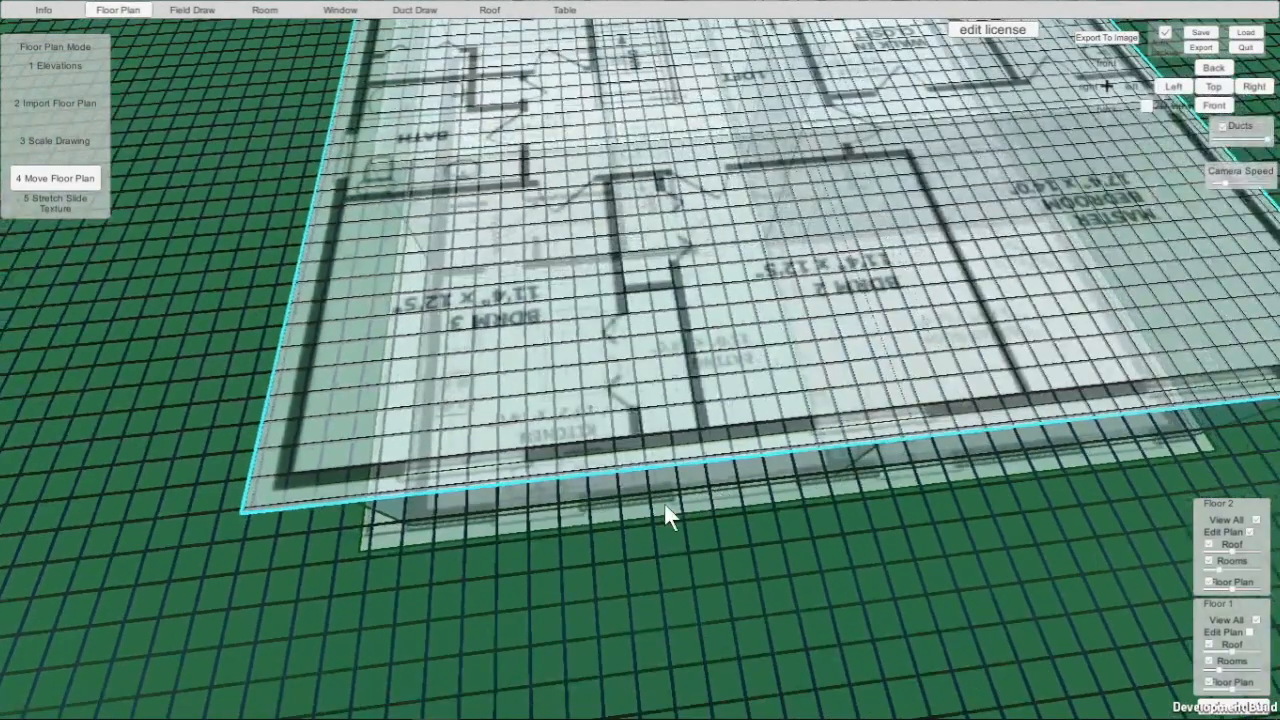
middle_click_drag(669, 517, 415, 592)
scroll(470, 560, "down", 3)
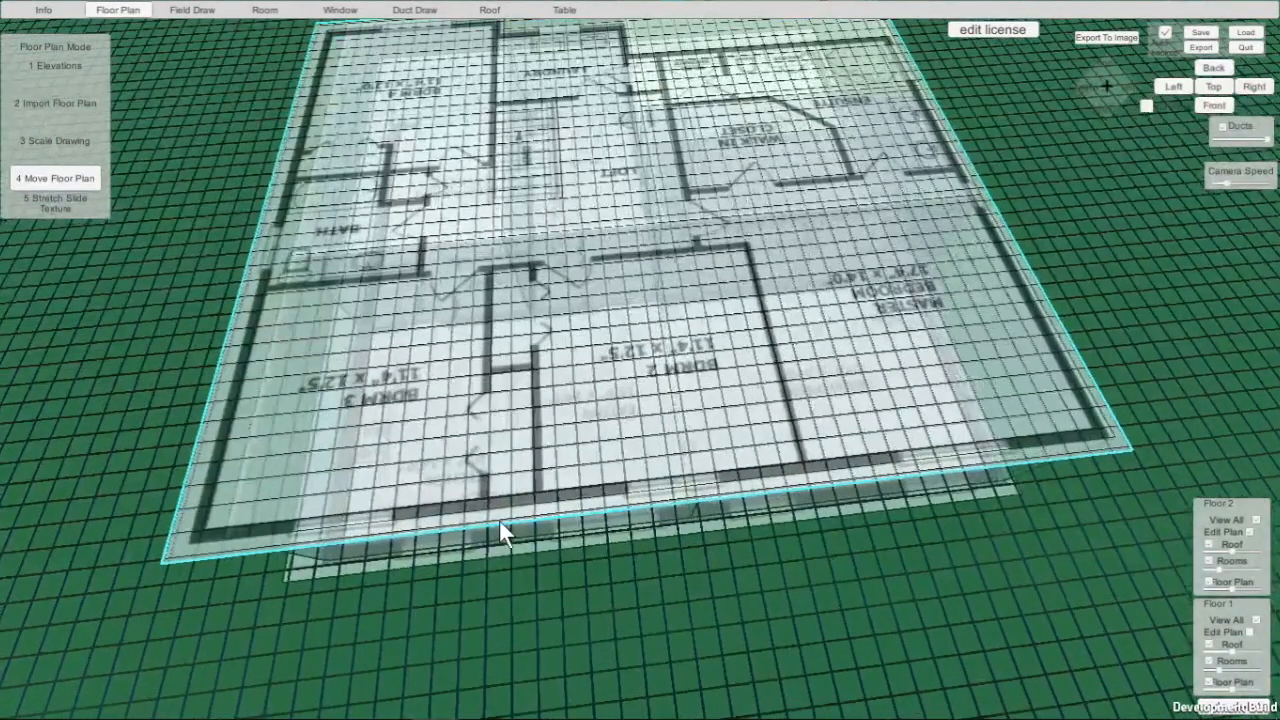
- Stretch the X measurement along the second-floor plan's back wall between its outer corners and rescale the plan to 40
left_click(53, 140)
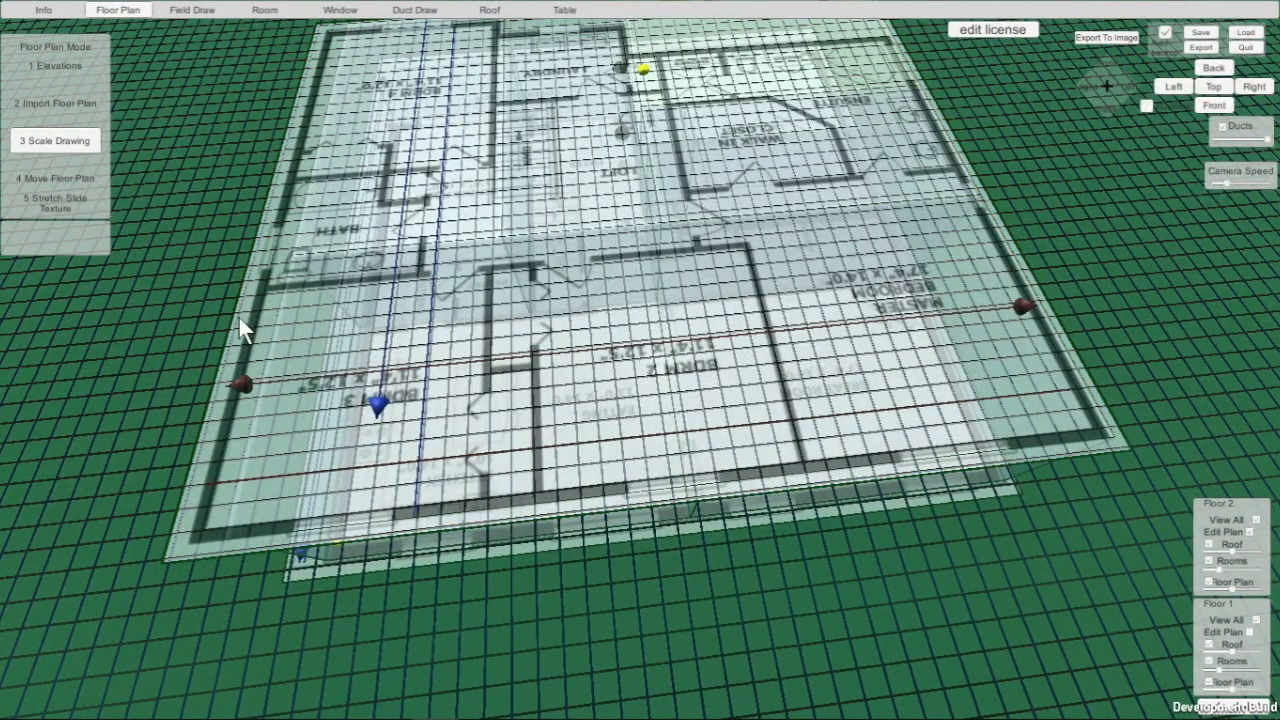
left_click_drag(242, 383, 217, 520)
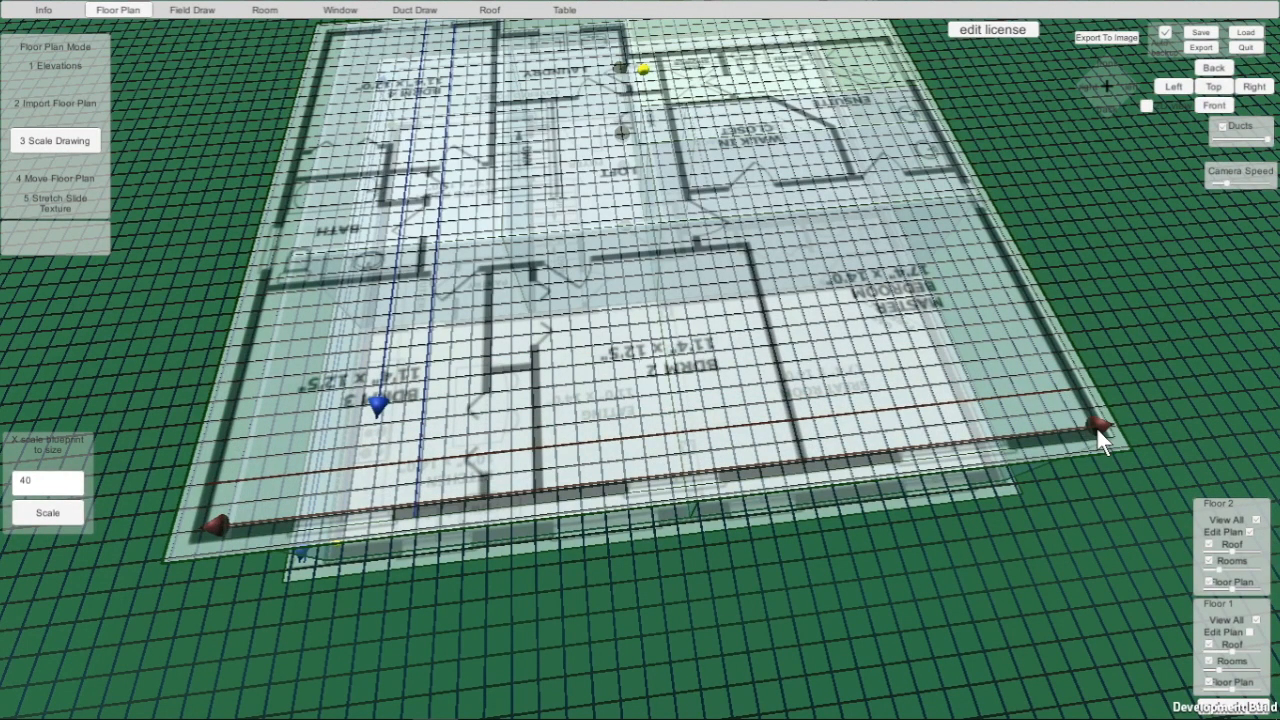
left_click(67, 508)
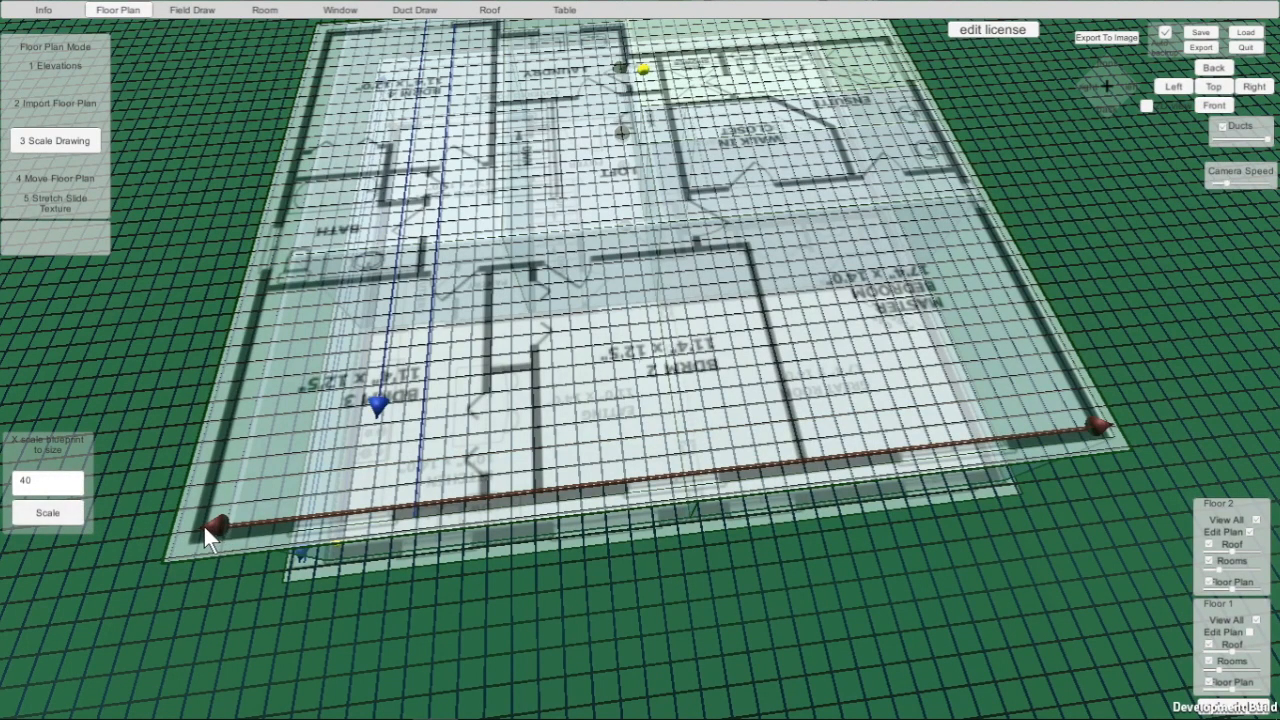
left_click(60, 508)
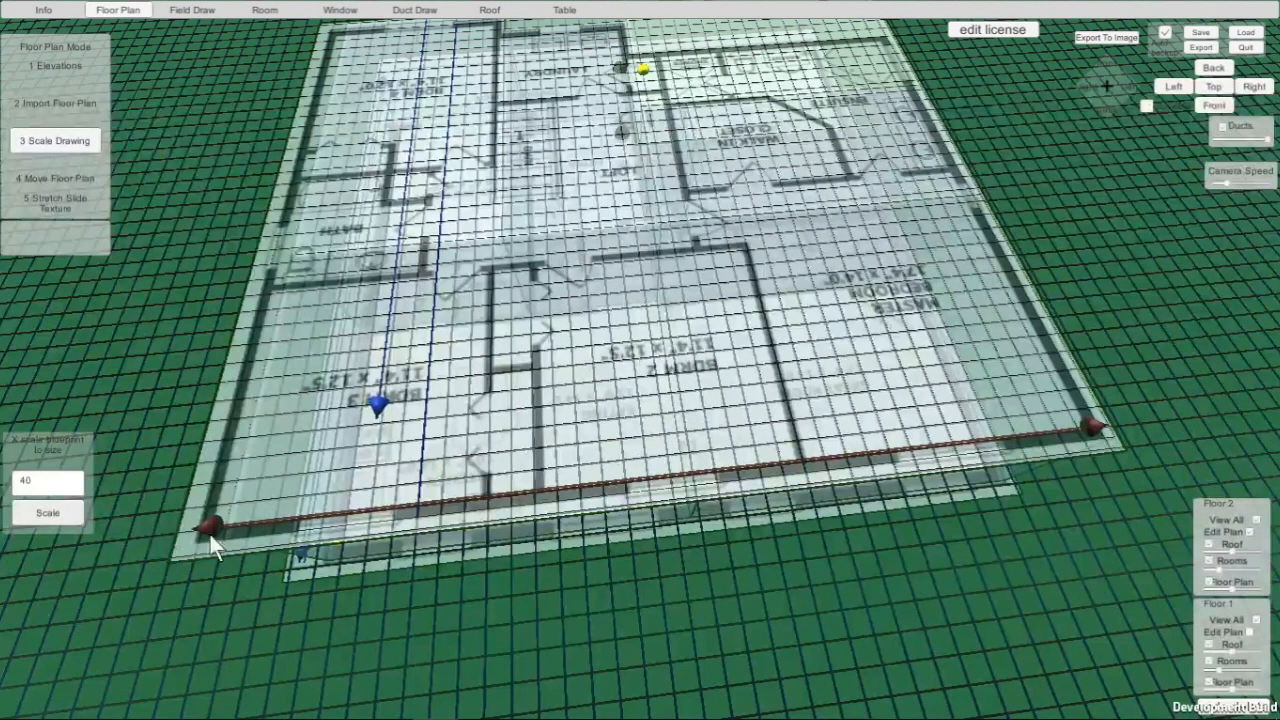
left_click(60, 512)
- Move the second-floor plan slightly inward at its Bedroom 3 corner, toward the kitchen corner of the first floor
scroll(296, 531, "up", 3)
middle_click_drag(300, 495, 990, 325)
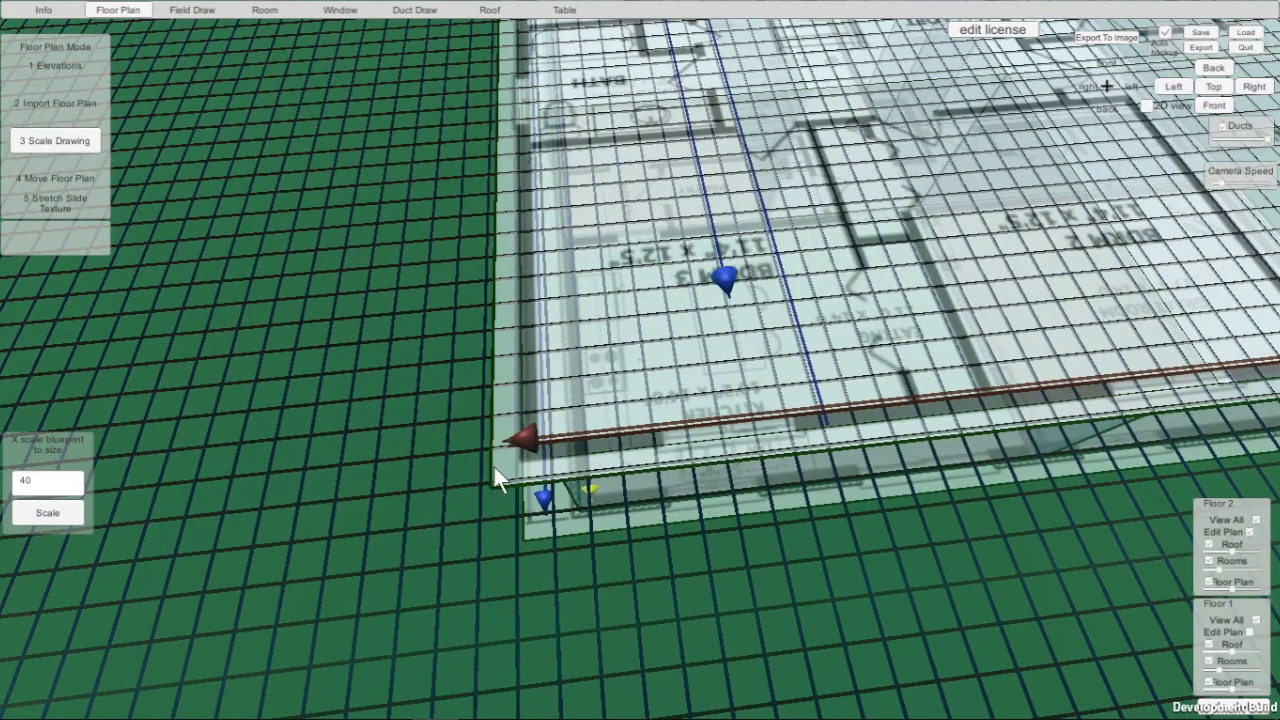
left_click(62, 176)
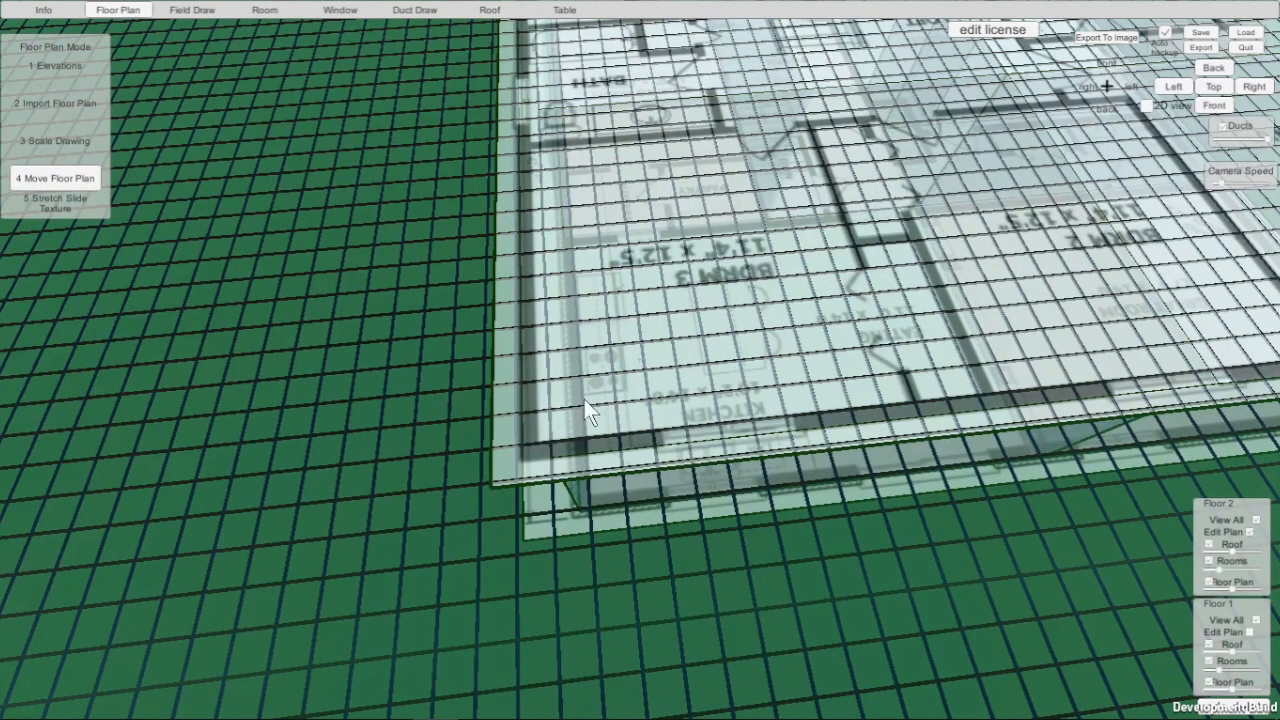
scroll(549, 476, "up", 3)
left_click_drag(591, 396, 616, 387)
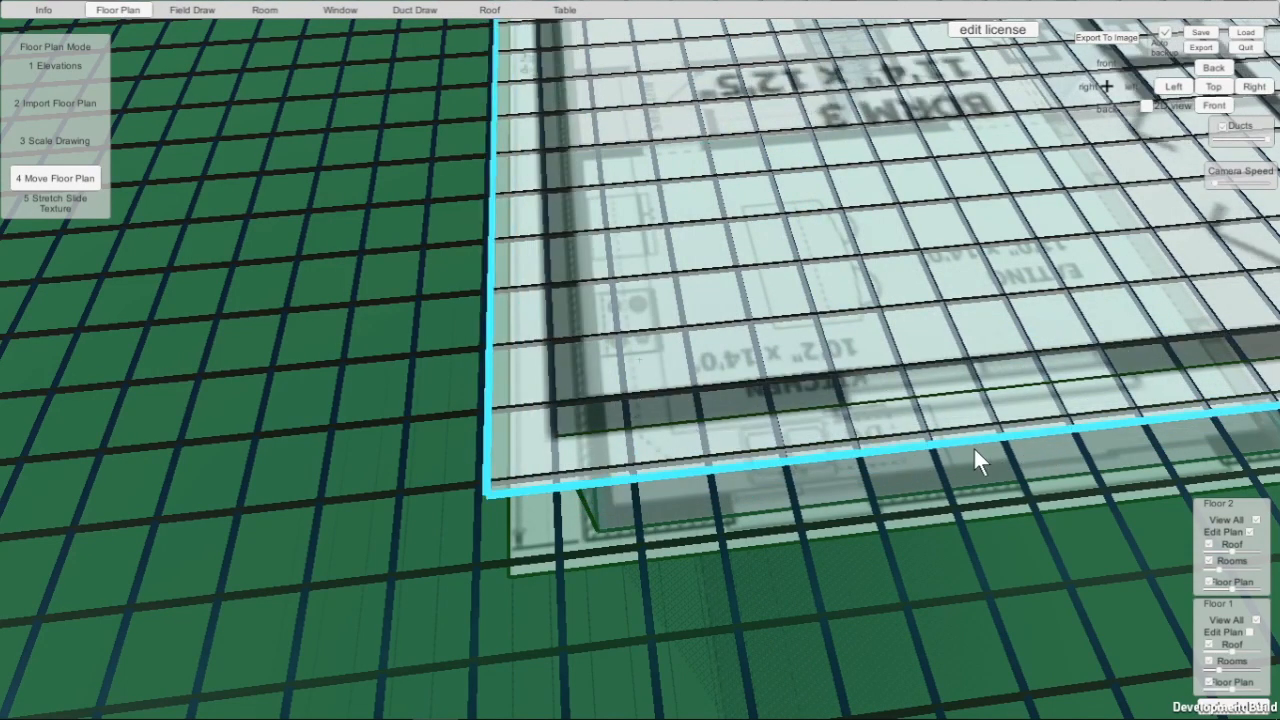
- Check the back wall across to the master bedroom corner and nudge the second-floor plan over the great room corner
middle_click_drag(973, 446, 126, 521)
middle_click_drag(932, 403, 250, 370)
middle_click_drag(829, 314, 2, 394)
middle_click_drag(1050, 385, 277, 479)
middle_click_drag(690, 412, 481, 514)
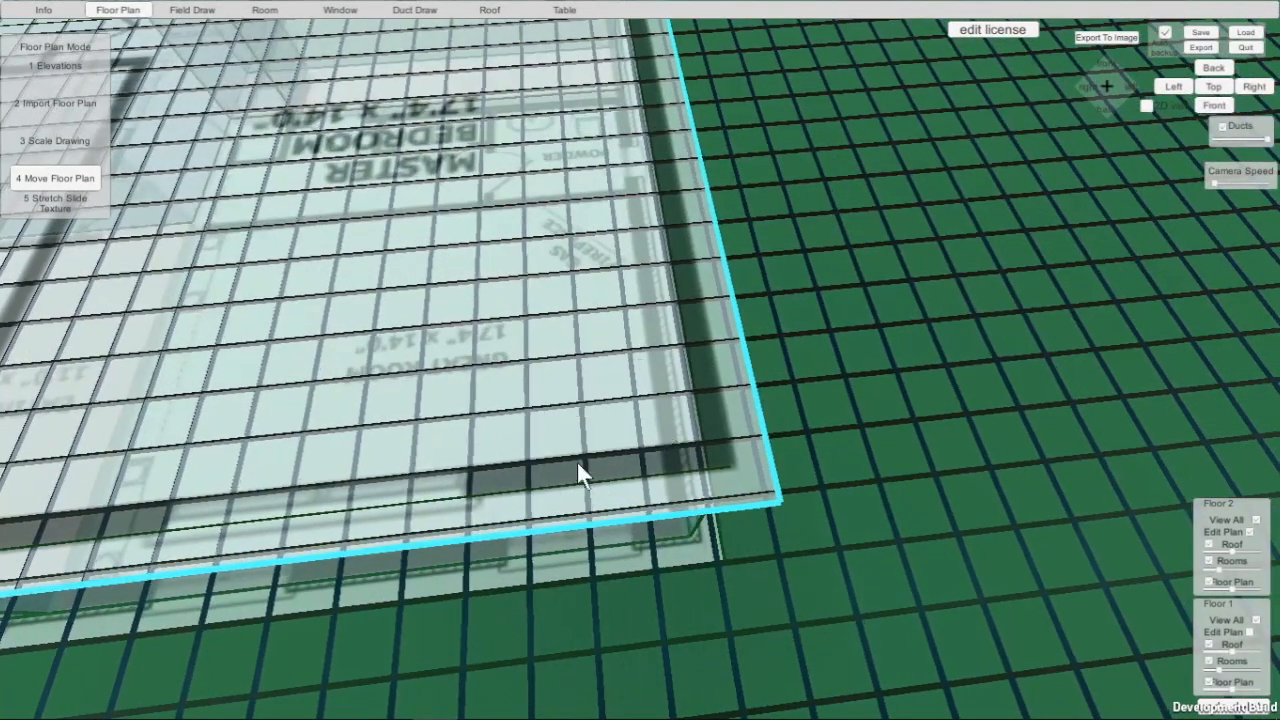
middle_click_drag(577, 464, 514, 500)
mouse_move(618, 454)
left_mouse_down()
mouse_move(562, 430)
mouse_move(635, 469)
left_mouse_up()
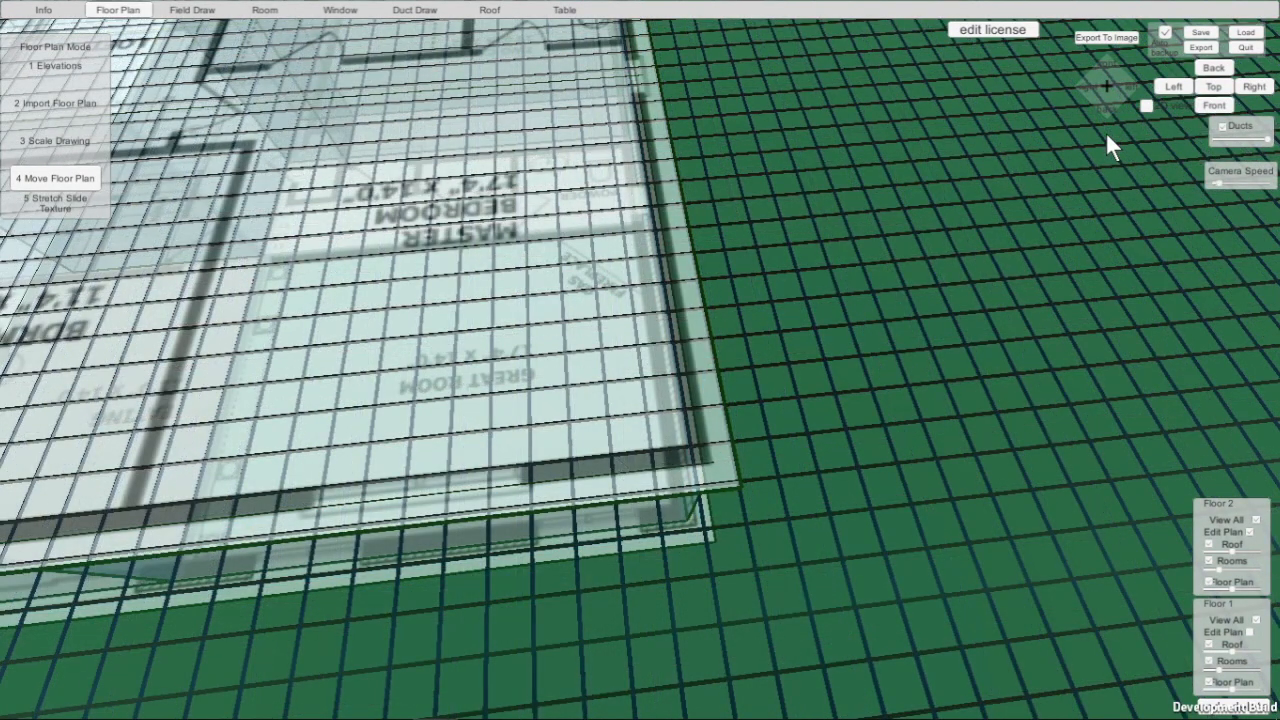
- Place a room block over Bedroom 4 on the second-floor plan, aligned with its outer walls, and size it 12 wide by 13 long
left_click(1210, 107)
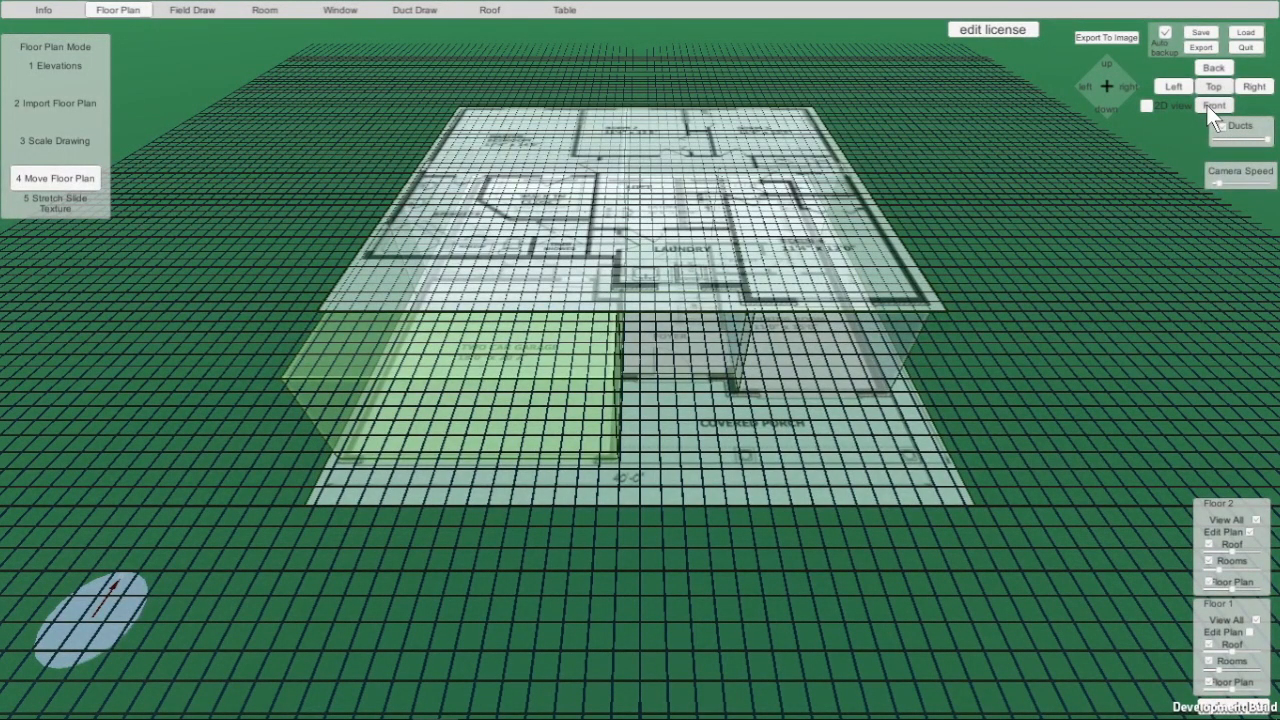
left_click(260, 10)
right_click_drag(676, 434, 682, 265)
scroll(682, 265, "up", 4)
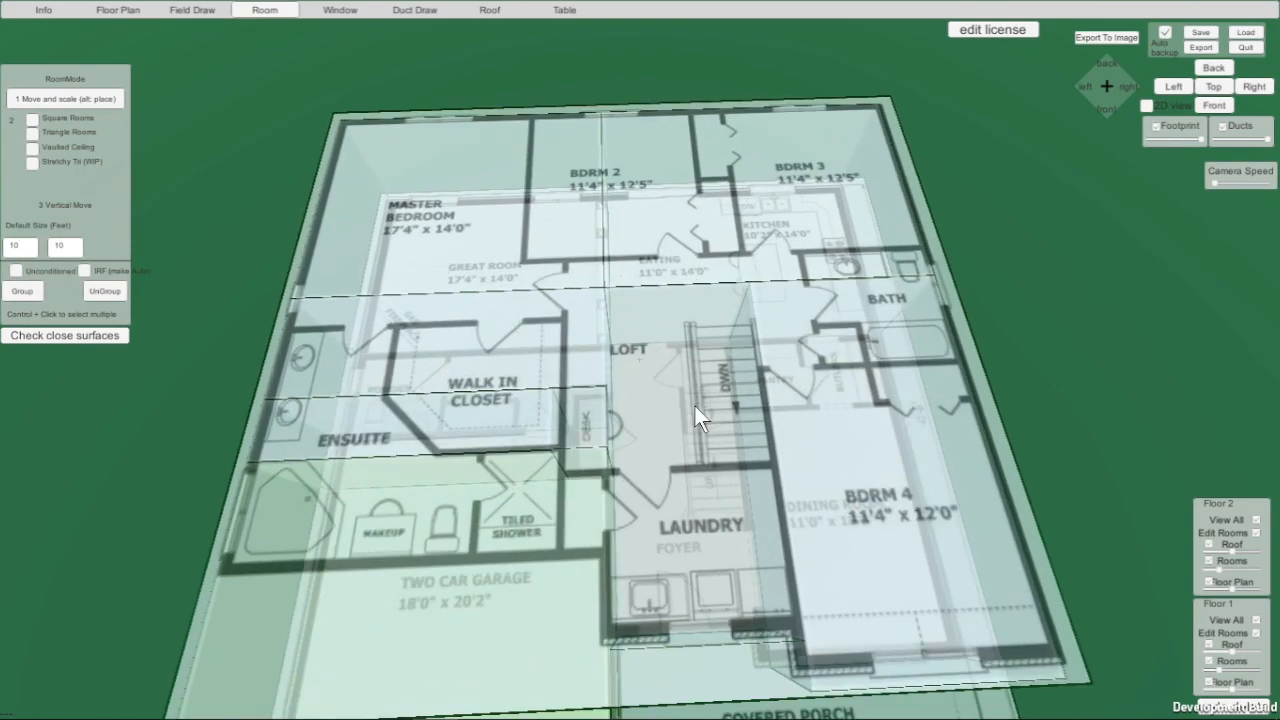
middle_click_drag(680, 558, 400, 200)
right_click_drag(752, 651, 747, 541)
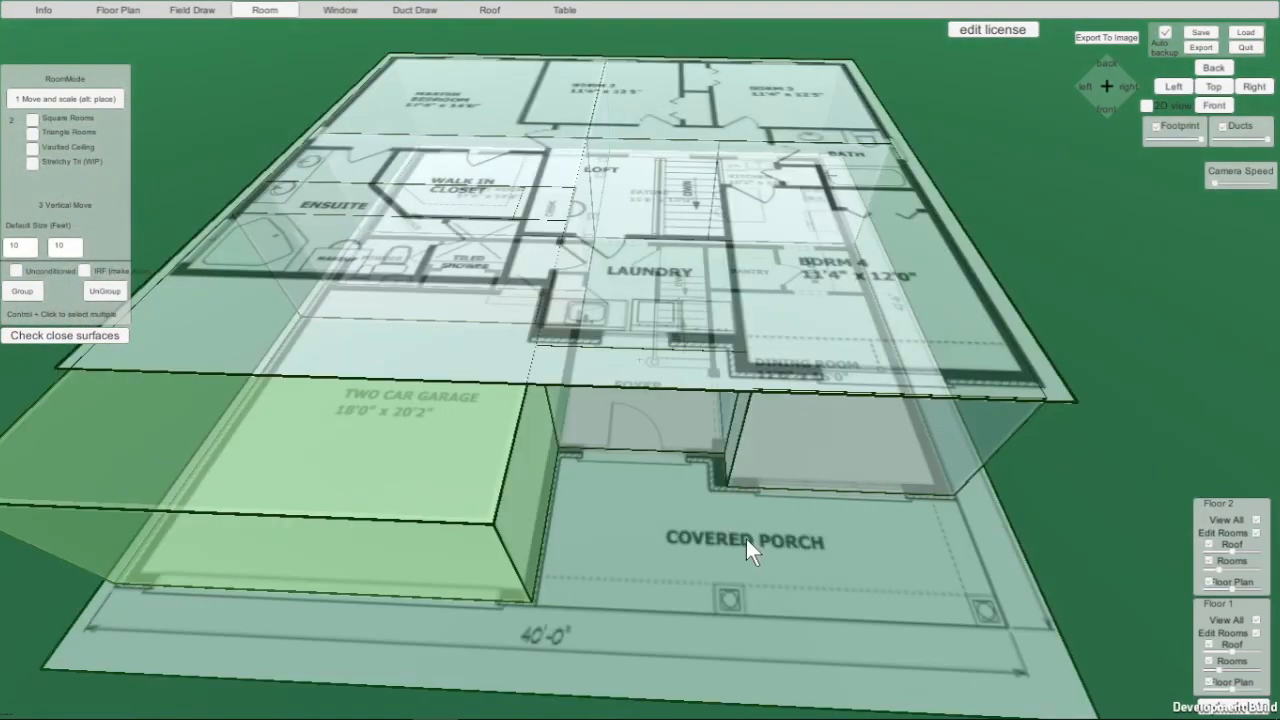
left_click(780, 228, "alt")
left_click_drag(837, 246, 911, 252)
left_click_drag(919, 256, 933, 252)
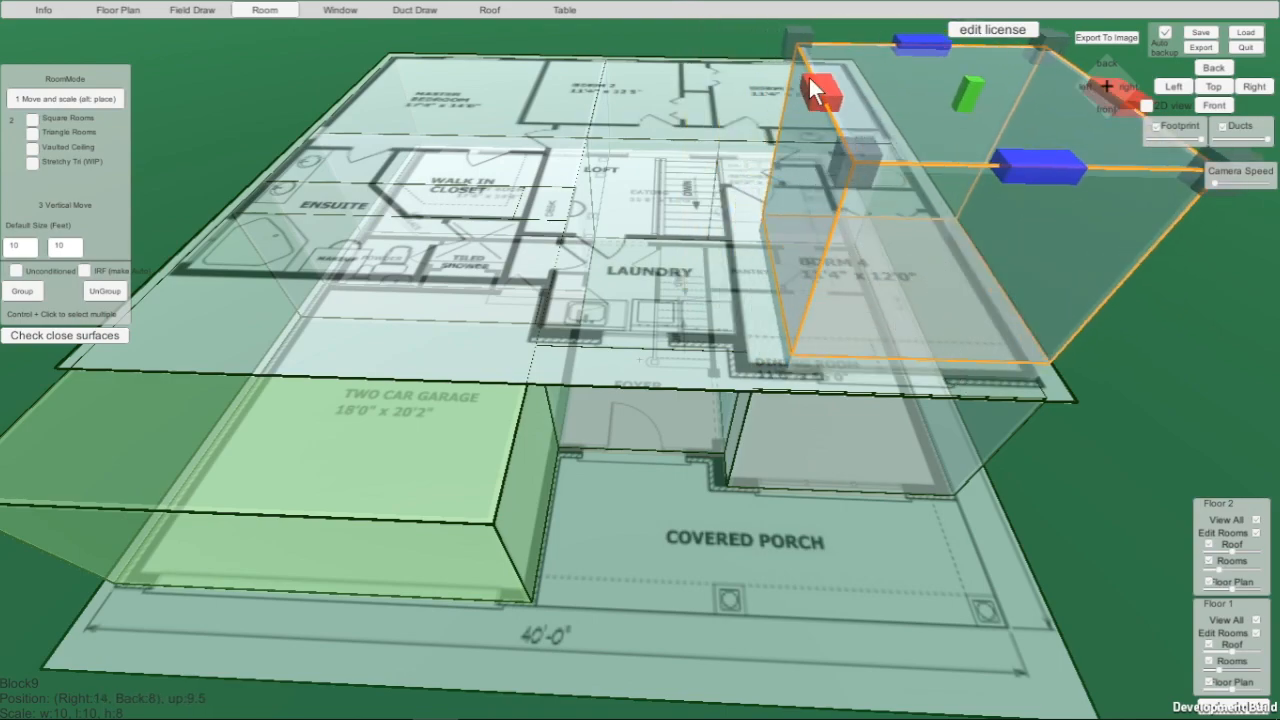
left_click_drag(815, 82, 756, 85)
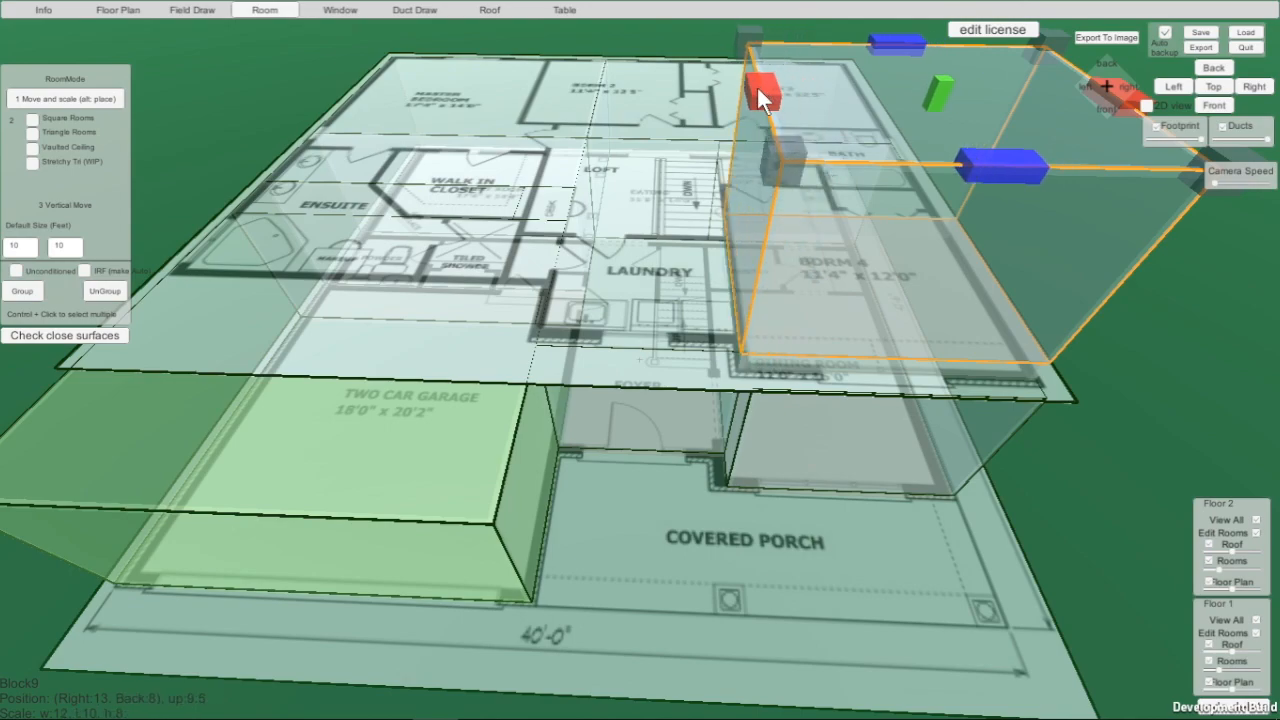
left_click_drag(895, 44, 860, 16)
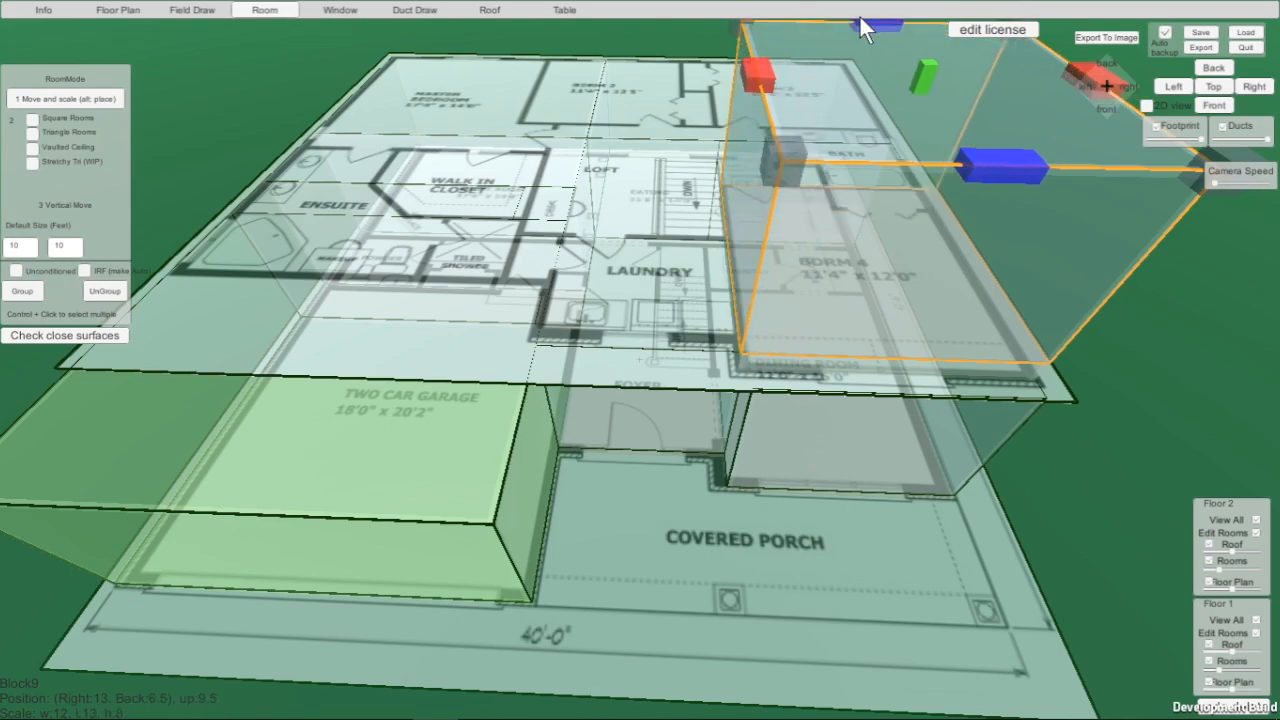
- Set the Floor 2 thickness to 2 in the floor elevations
right_click_drag(940, 370, 883, 413)
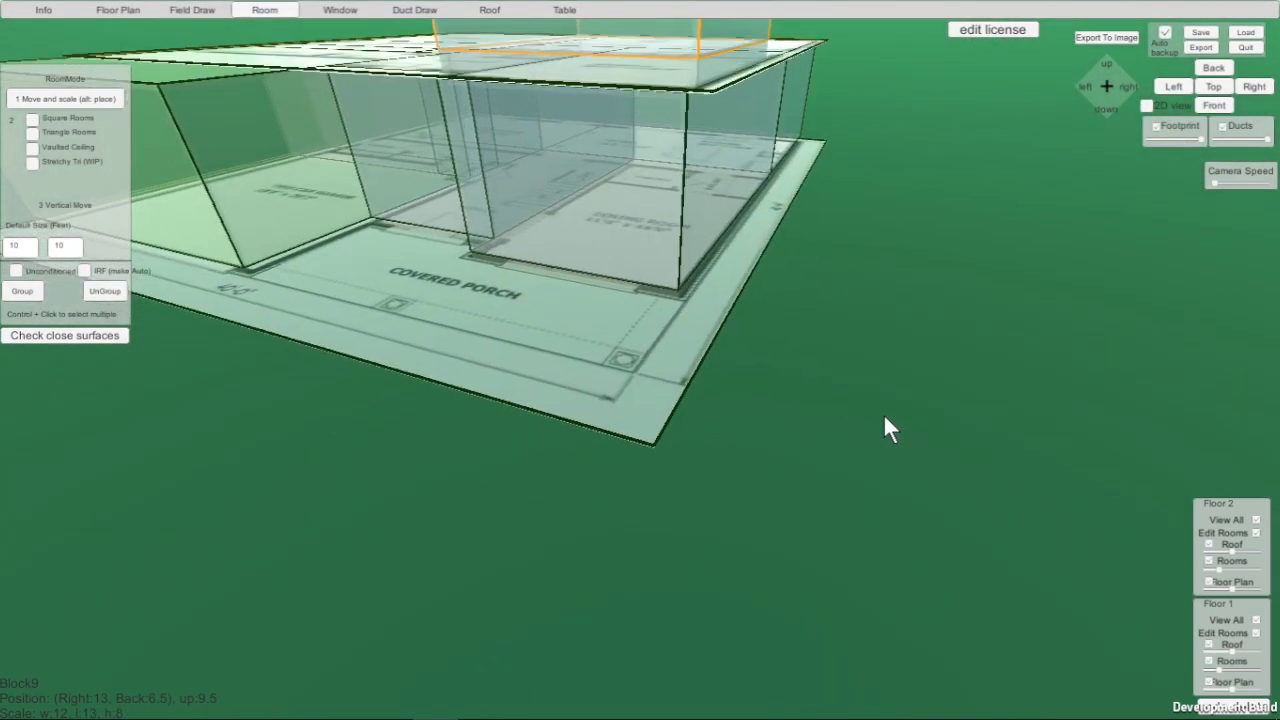
scroll(652, 82, "up", 5)
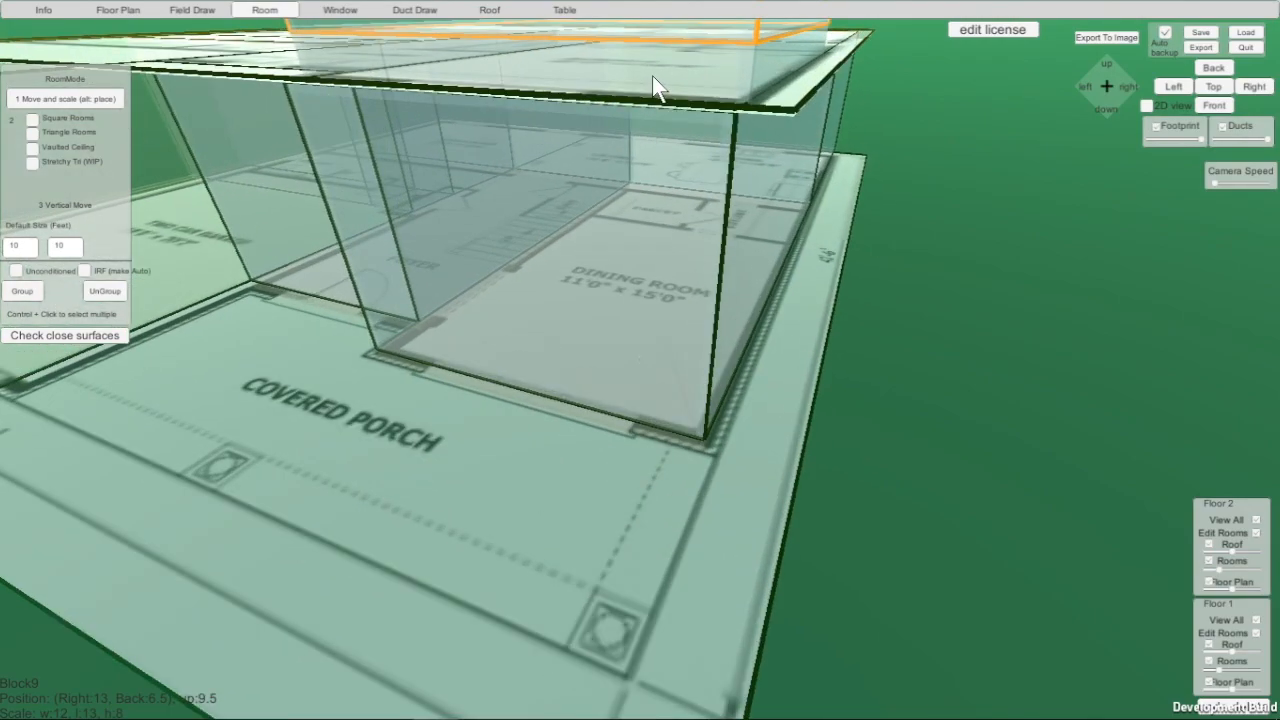
scroll(652, 76, "up", 1)
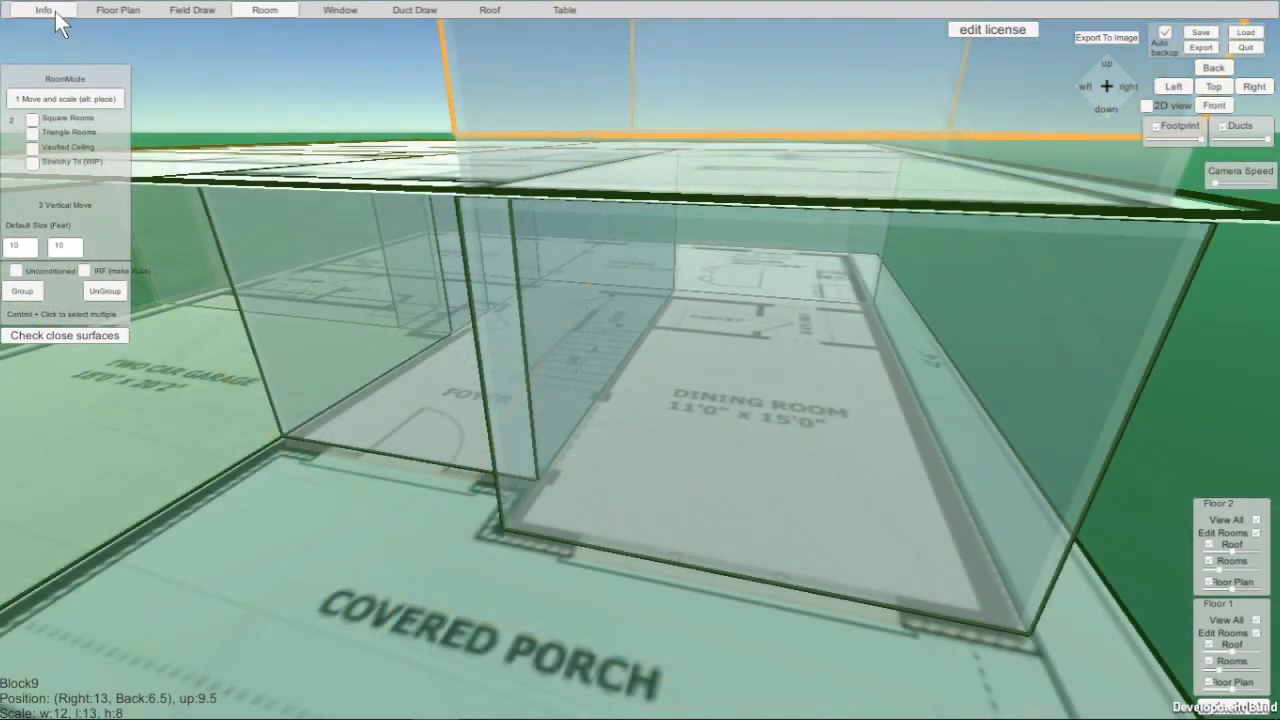
left_click(55, 11)
left_click(104, 10)
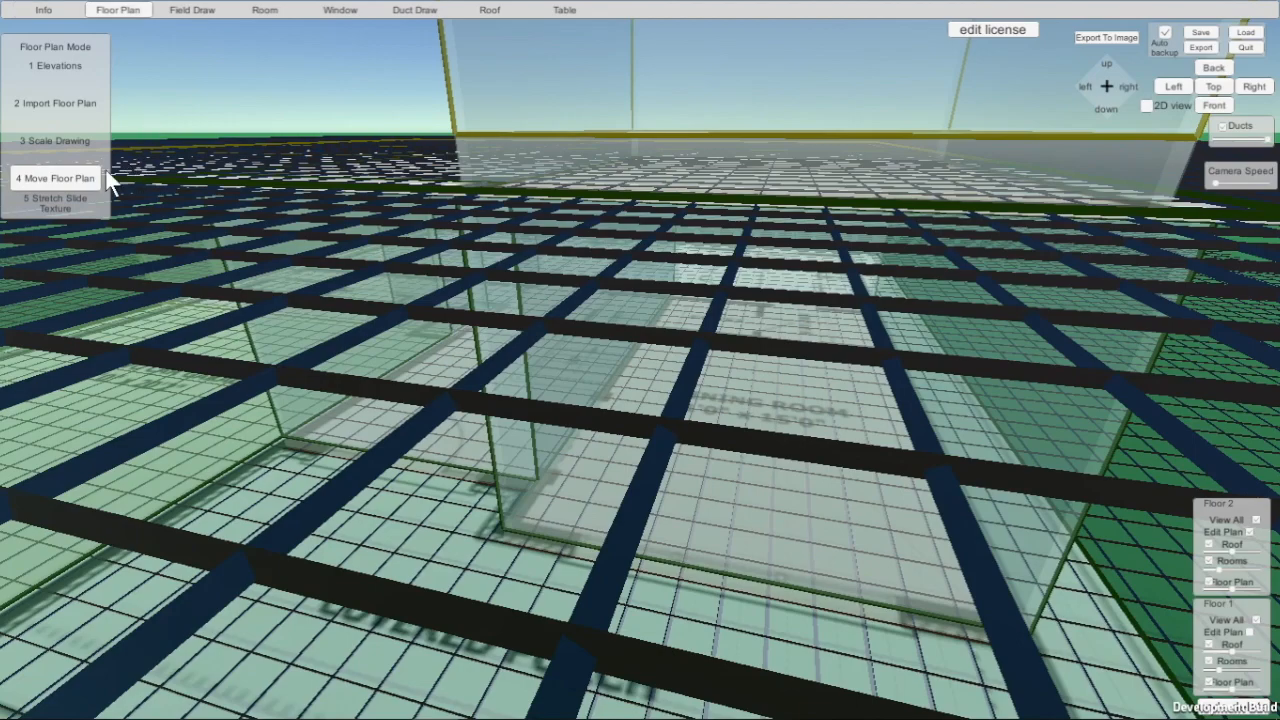
left_click(55, 70)
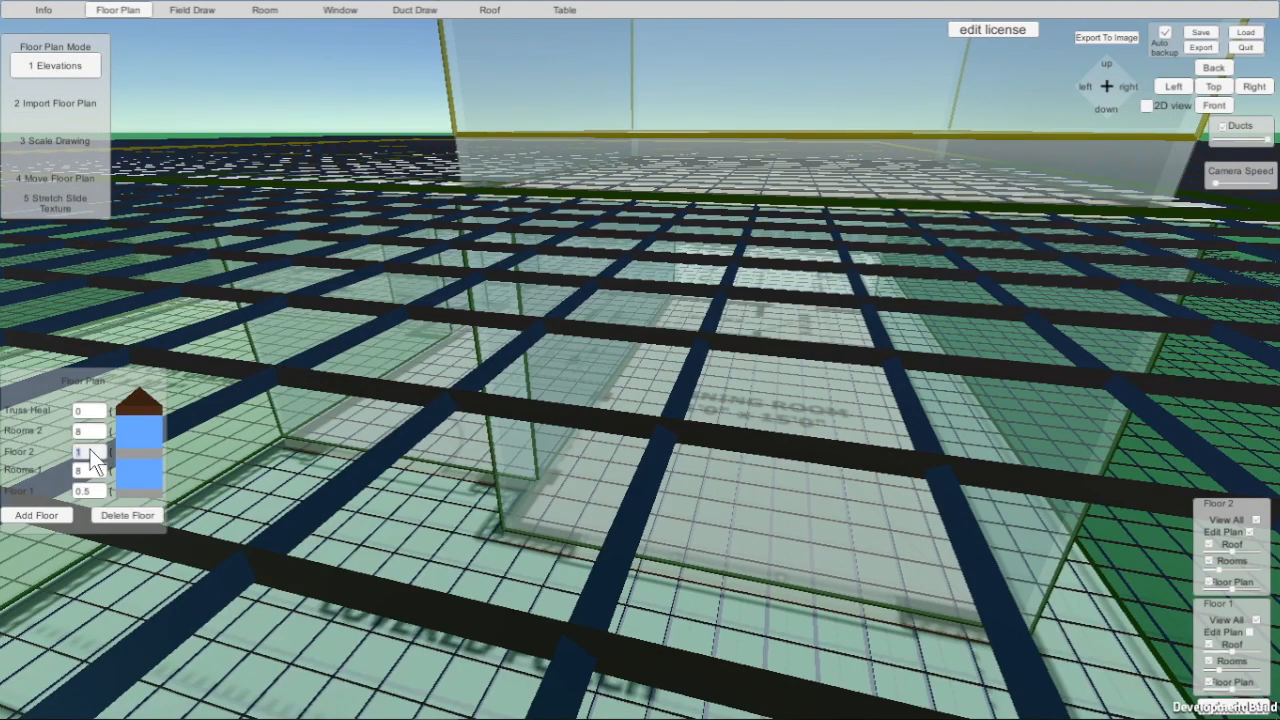
type("2")
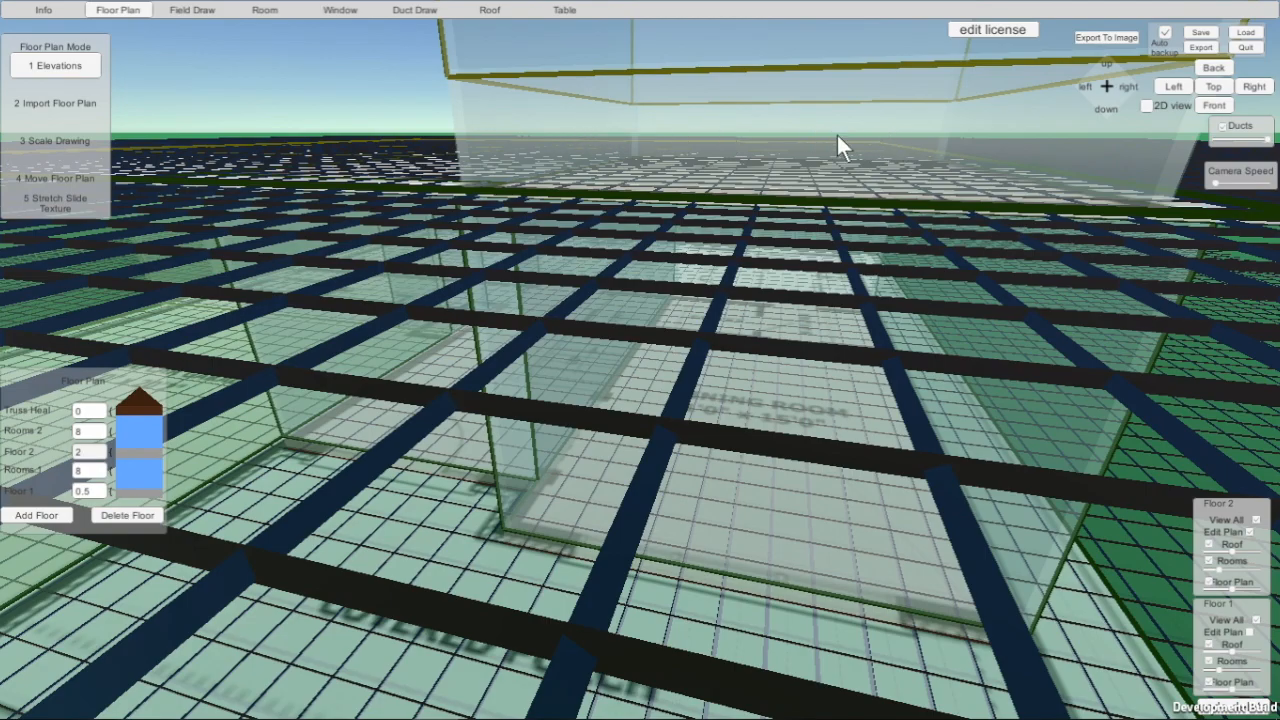
- Set the Floor 2 thickness back to 1
middle_click_drag(745, 120, 751, 255)
scroll(753, 251, "up", 2)
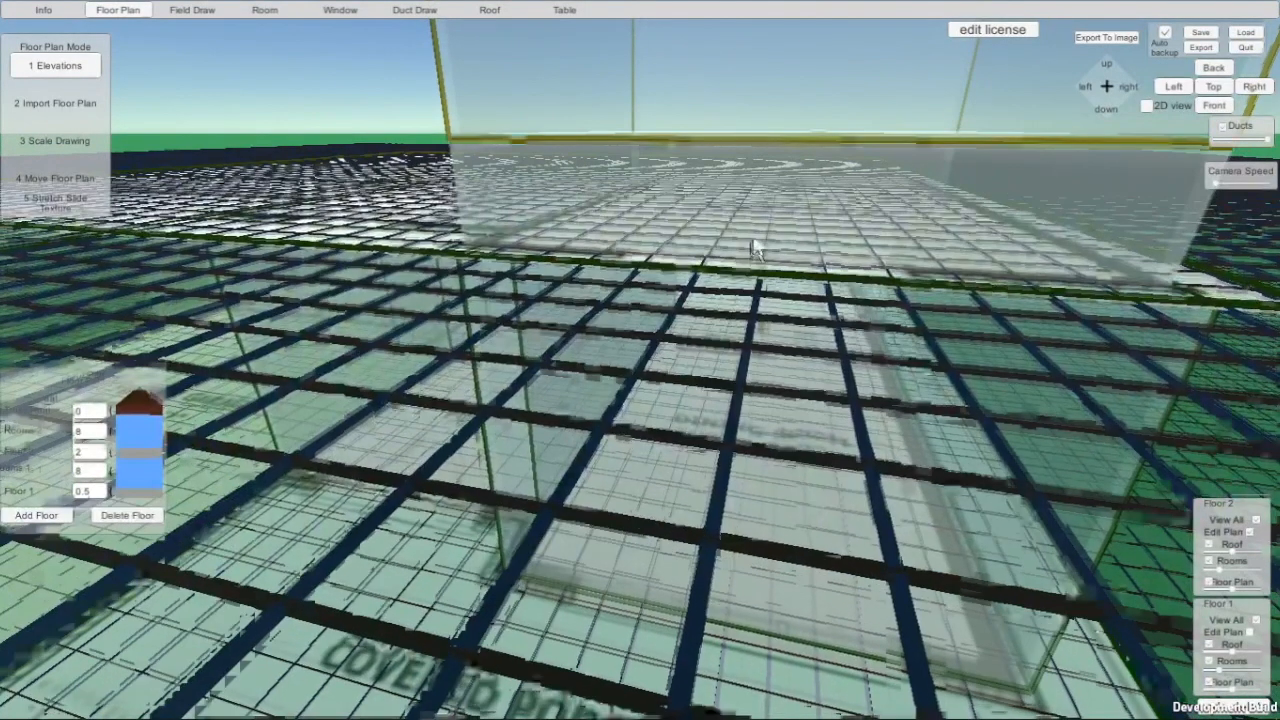
scroll(731, 130, "down", 1)
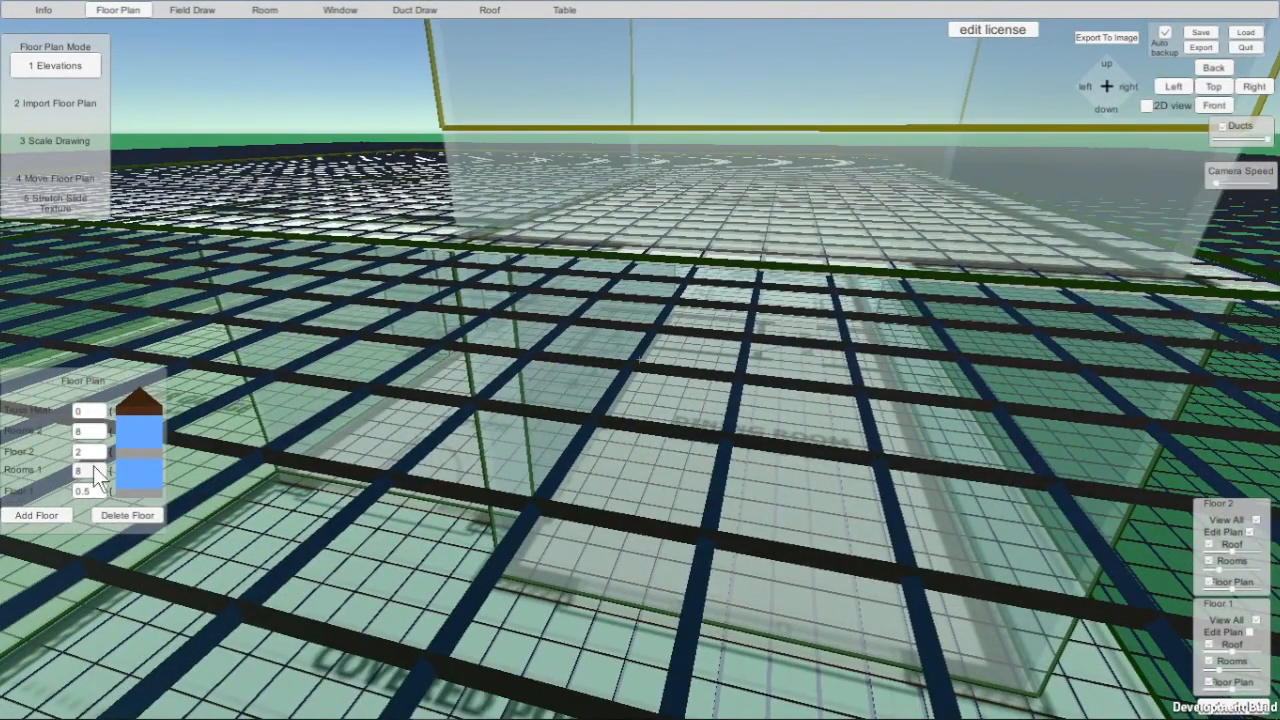
type("1")
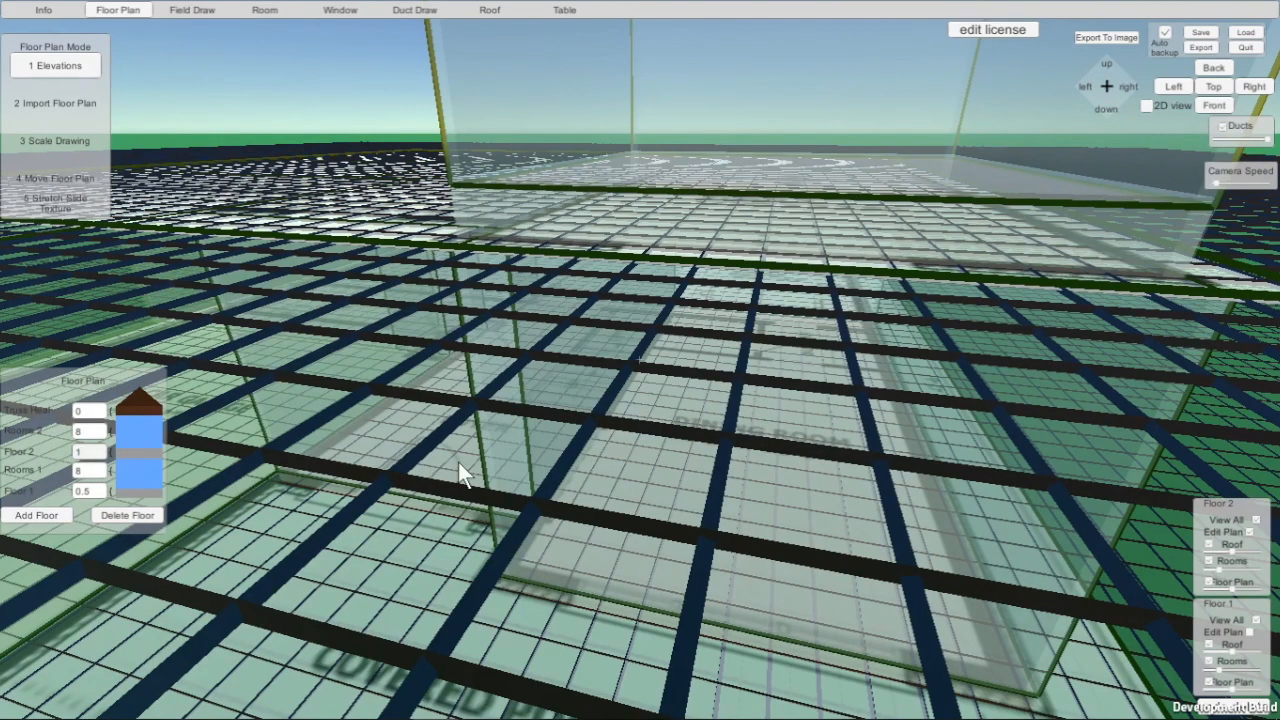
- Return to room editing and examine how the Bedroom 4 block sits above the first-floor room blocks
scroll(470, 475, "down", 2)
scroll(488, 484, "up", 2)
scroll(697, 452, "up", 3)
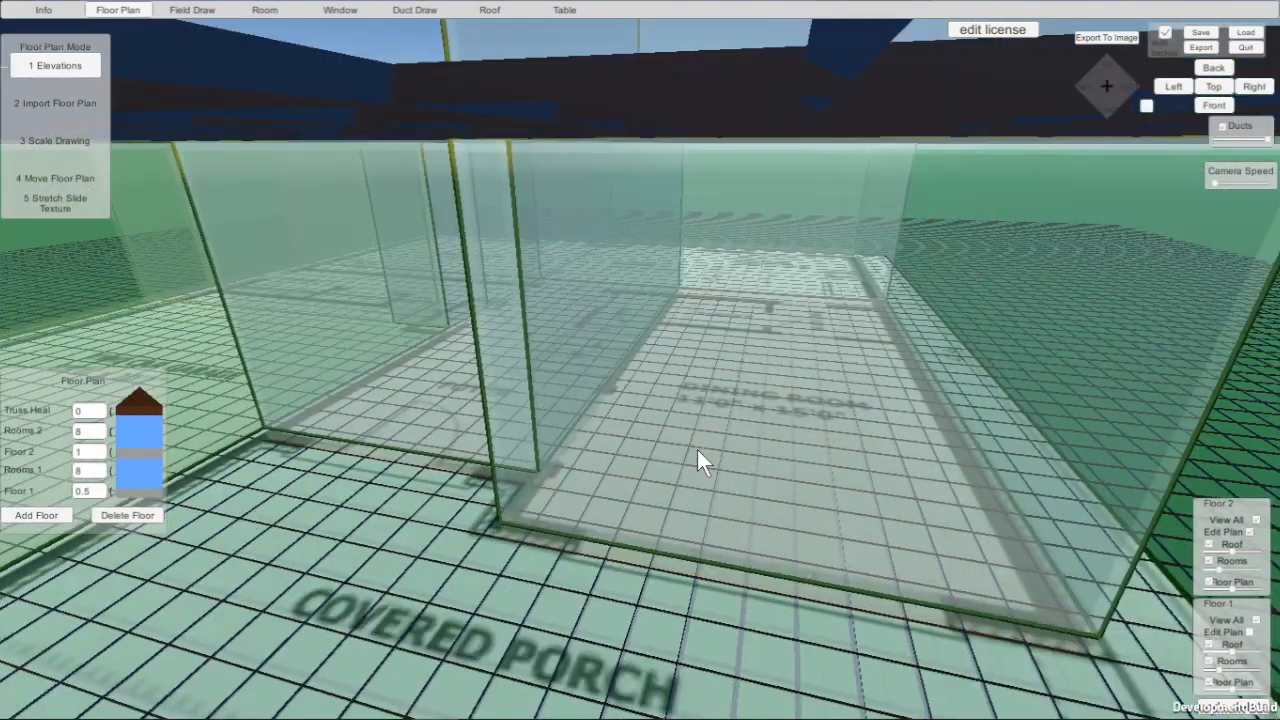
scroll(696, 456, "down", 5)
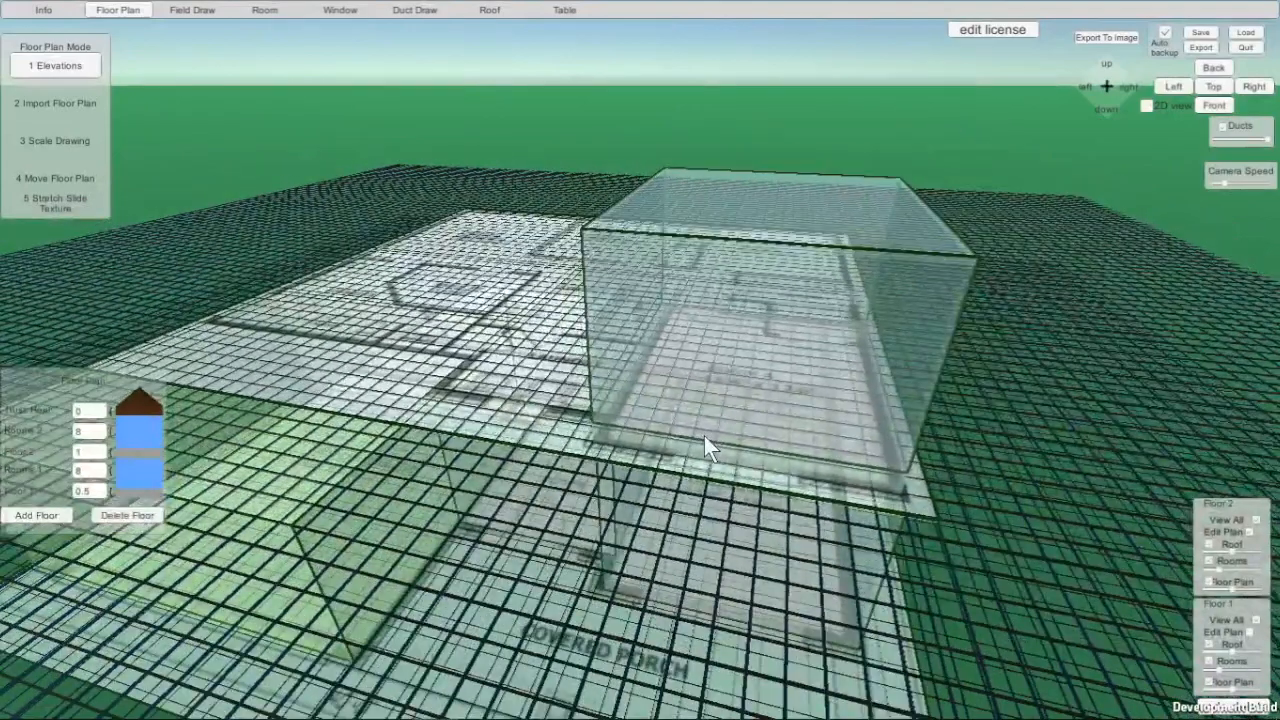
left_click(262, 11)
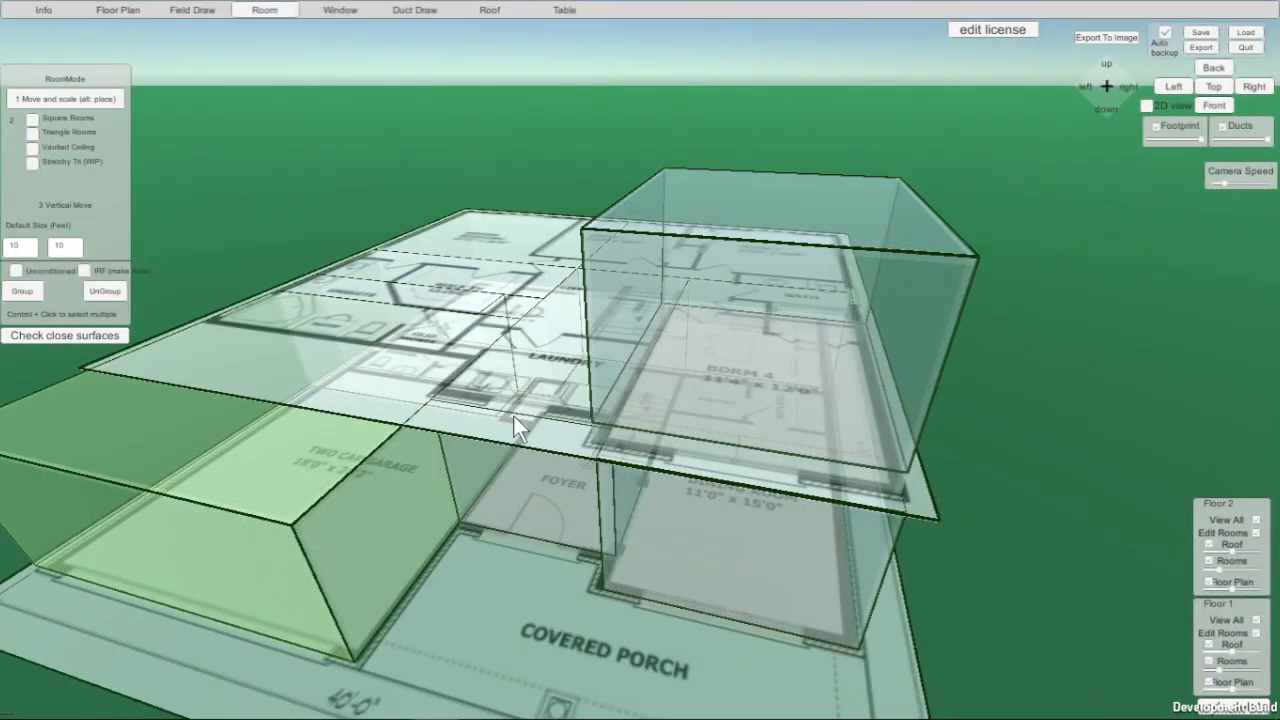
scroll(600, 420, "up", 3)
scroll(632, 423, "down", 5)
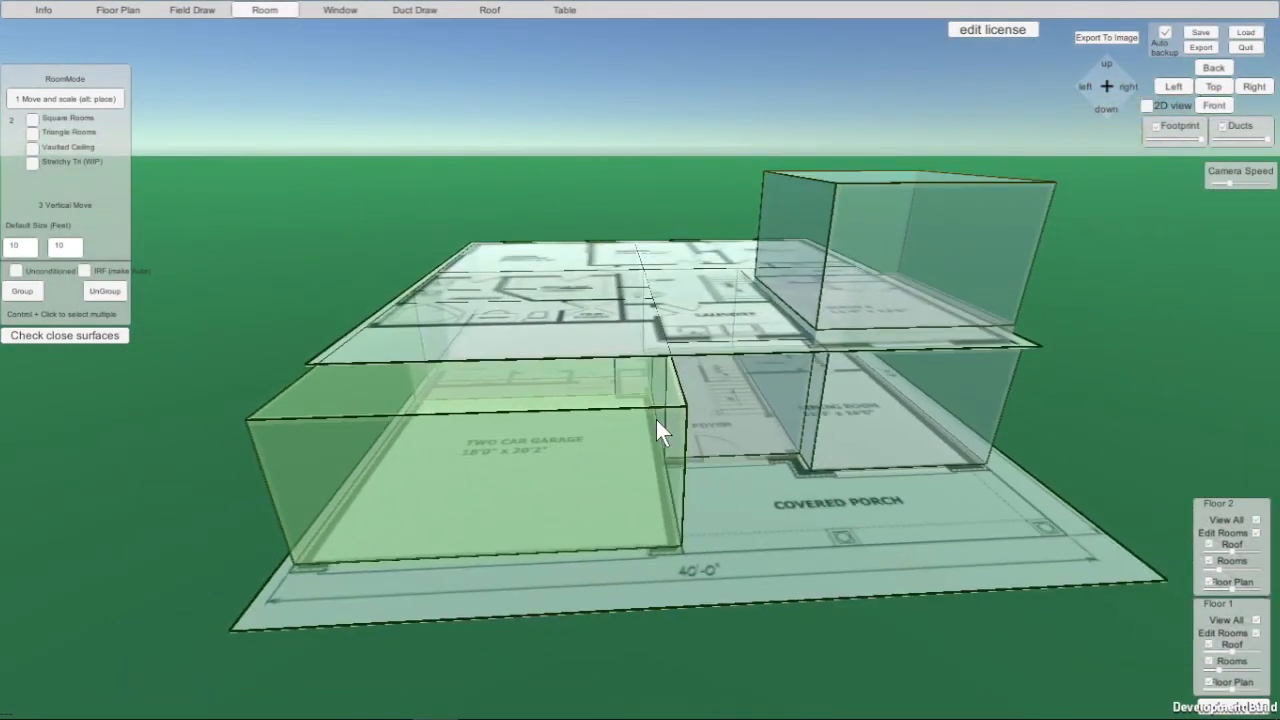
right_click_drag(724, 407, 719, 422)
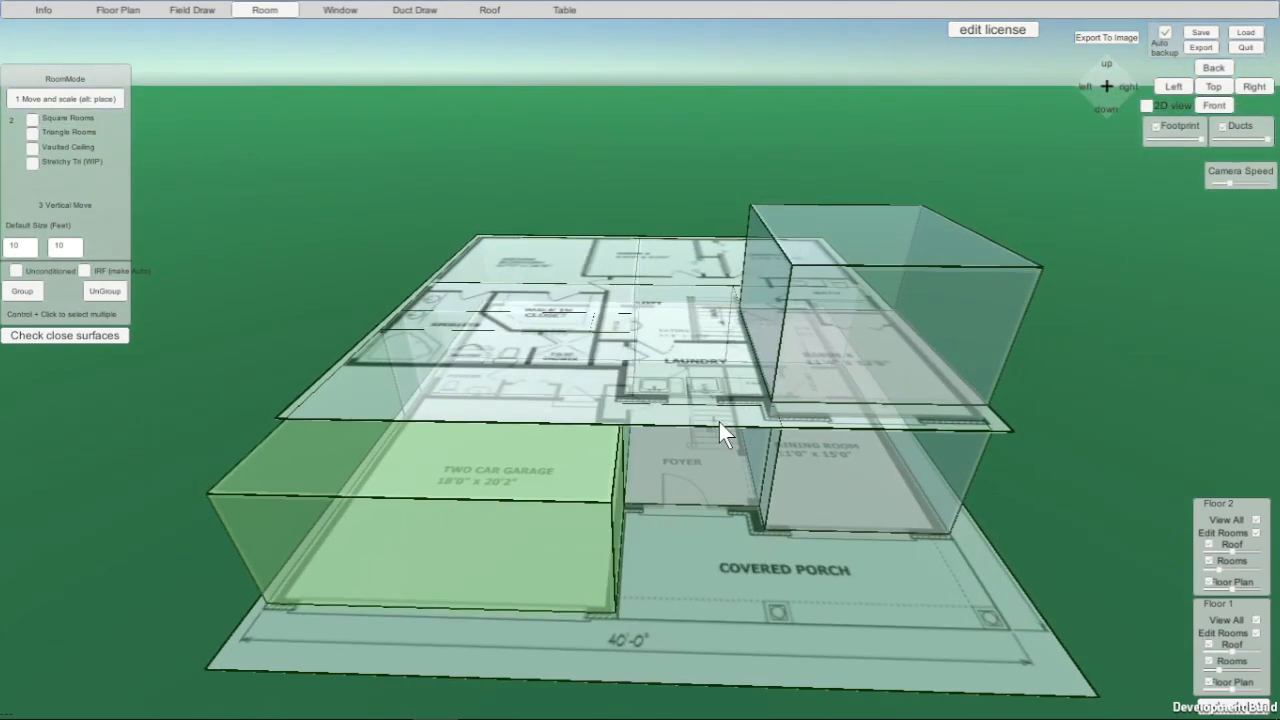
scroll(735, 540, "down", 2)
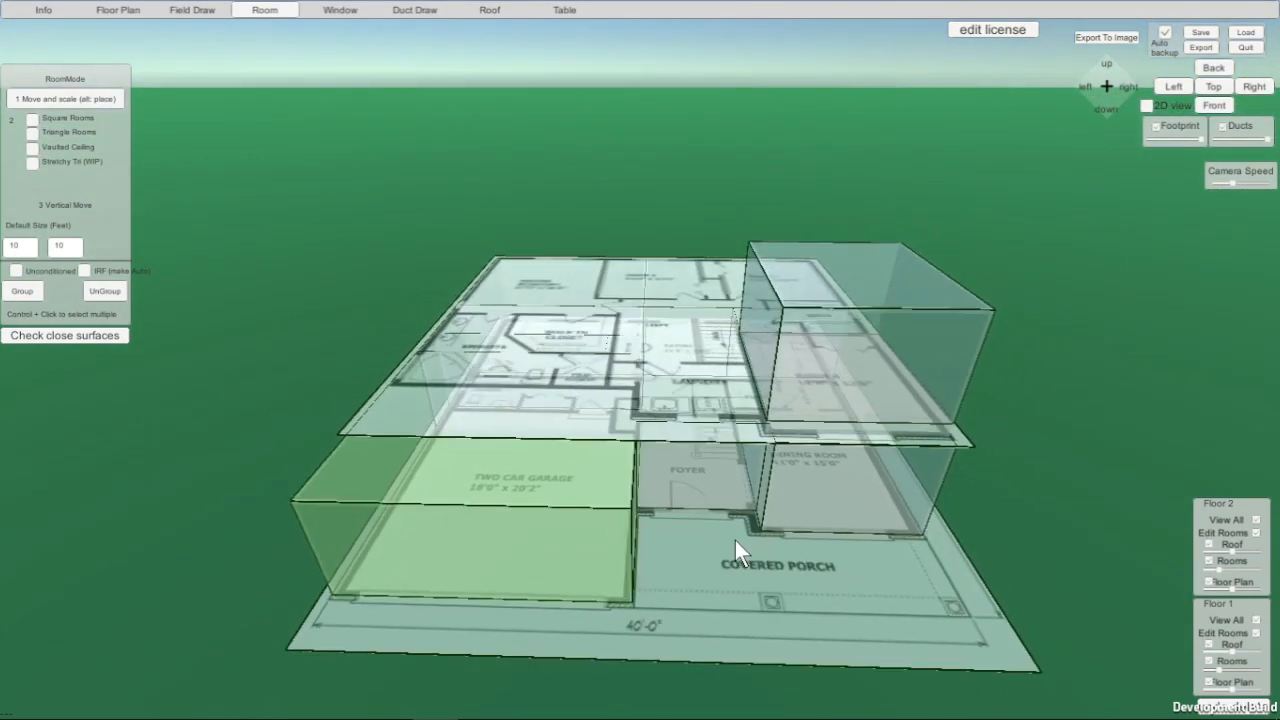